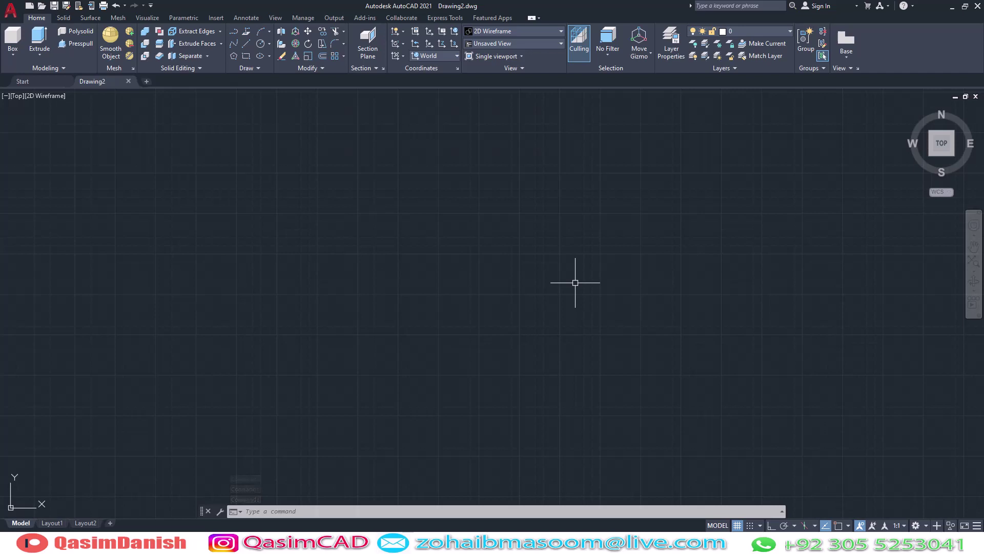
# Set drawing units to 0'-0" length precision and Inches insertion scale
pyautogui.write('UN')
pyautogui.press('Return')
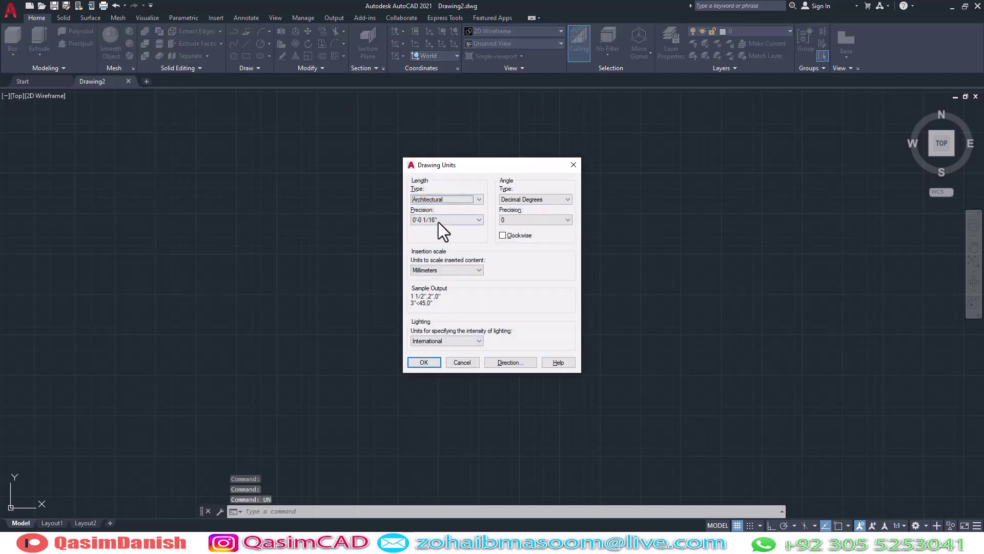
pyautogui.click(439, 222)
pyautogui.click(437, 227)
pyautogui.click(450, 270)
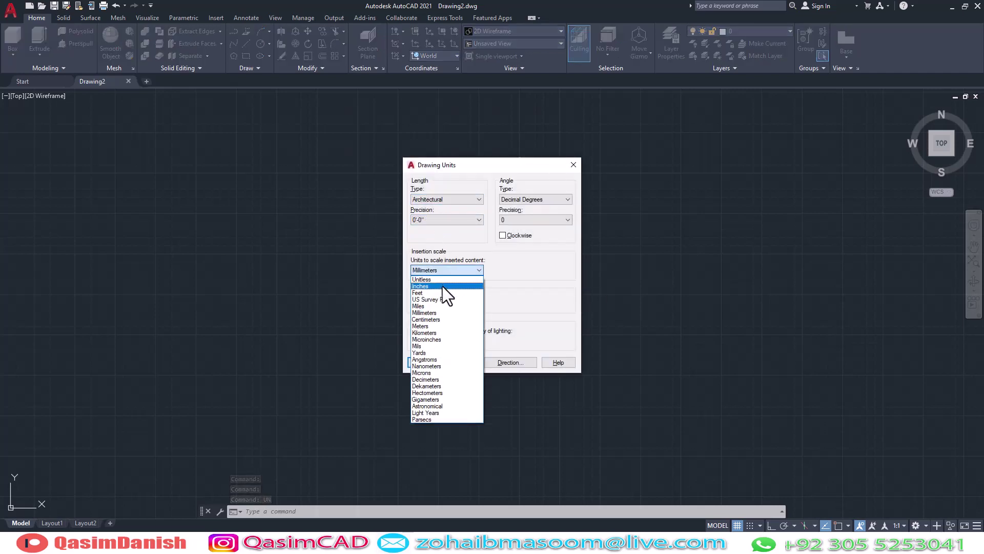
pyautogui.click(442, 286)
pyautogui.click(426, 358)
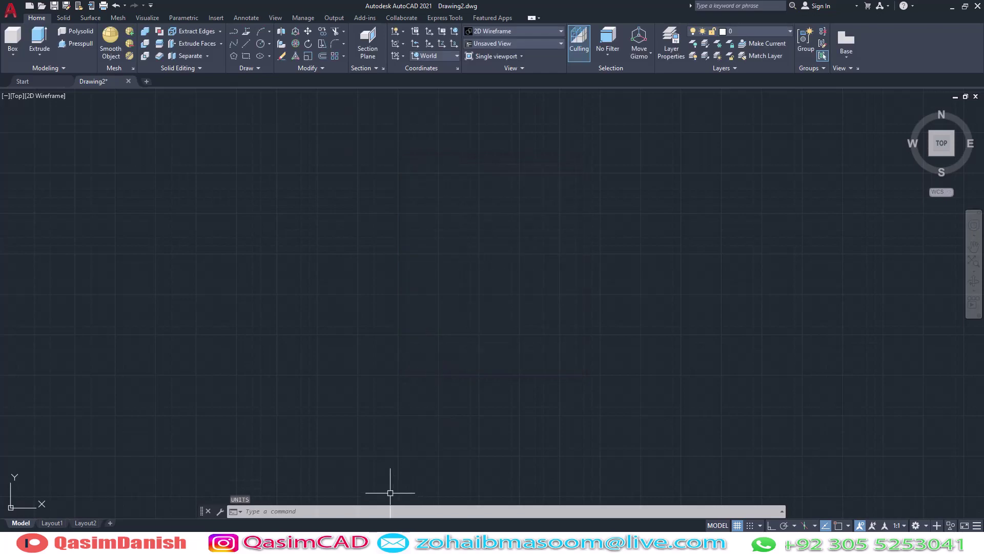
pyautogui.click(388, 544)
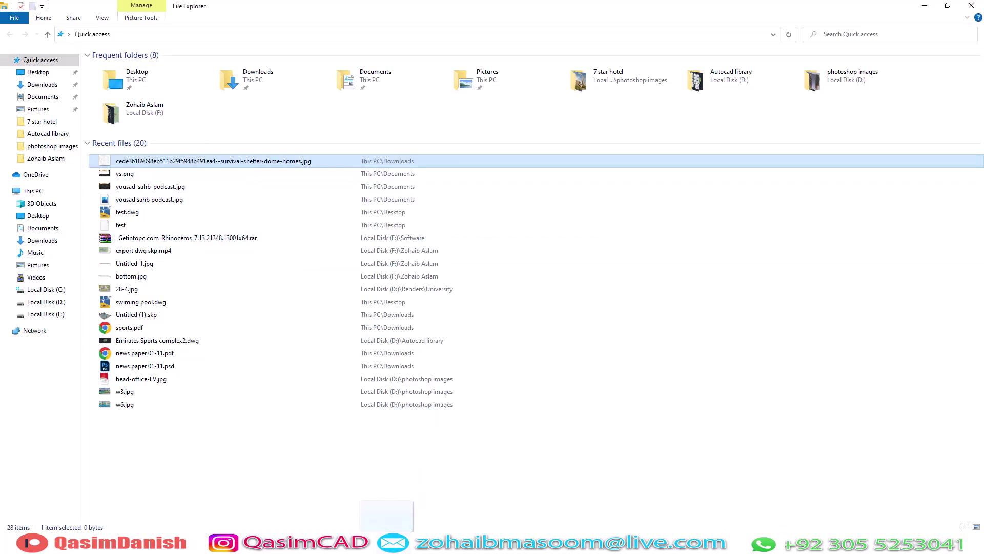
# Insert the dome home plan JPG at scale 1 with 0 rotation, ortho on
pyautogui.moveTo(386, 516); pyautogui.dragTo(220, 429)
pyautogui.click(185, 429)
pyautogui.click(349, 276)
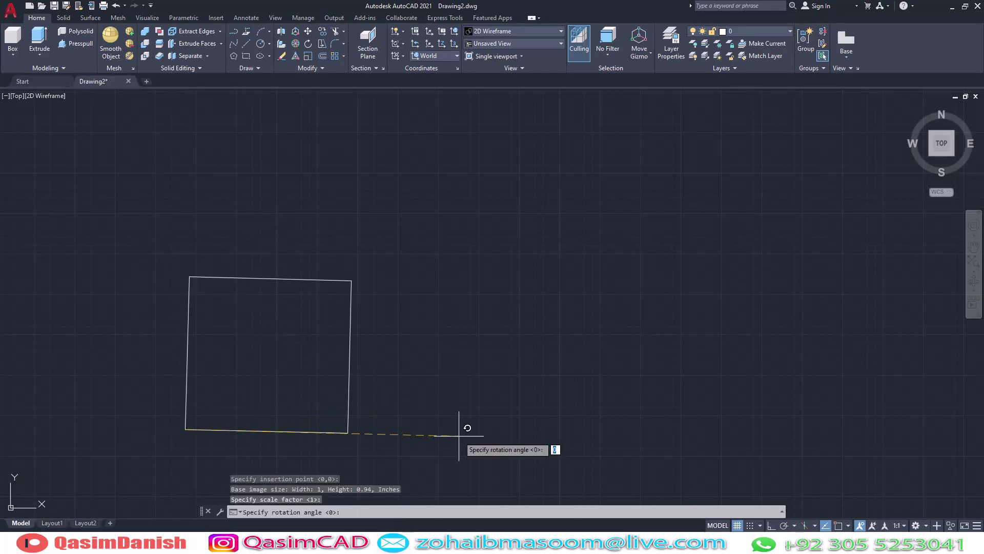
pyautogui.press('F8')
pyautogui.click(461, 433)
# Fade the inserted plan image to about 48
pyautogui.click(365, 369)
pyautogui.click(345, 341)
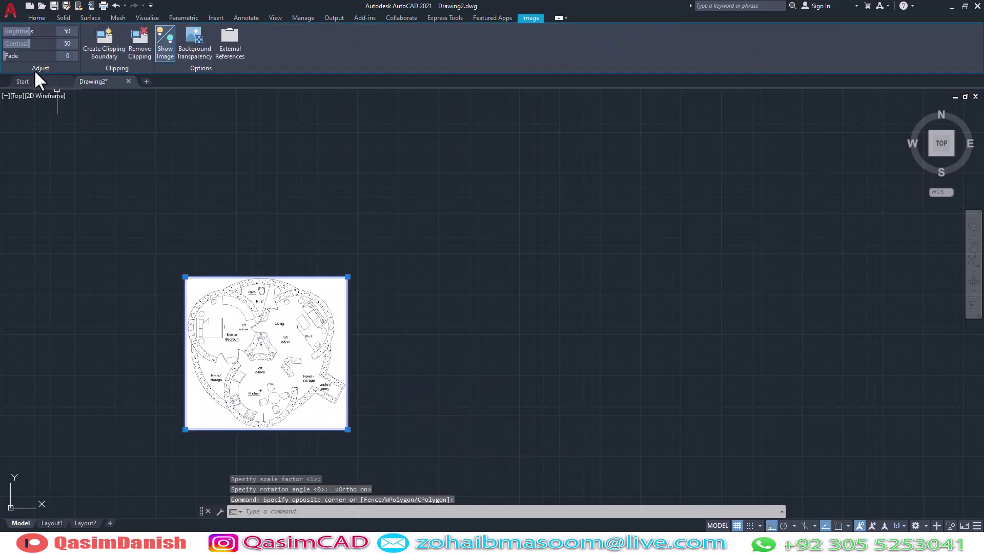
pyautogui.moveTo(11, 55); pyautogui.dragTo(44, 57)
pyautogui.press('Escape')
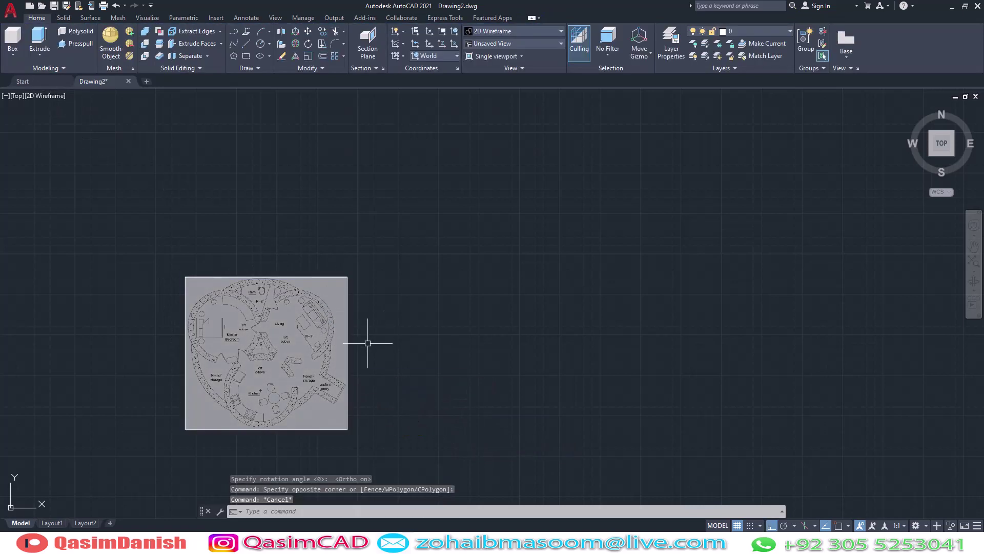
pyautogui.scroll(2, 300, 356)
pyautogui.press('Escape')
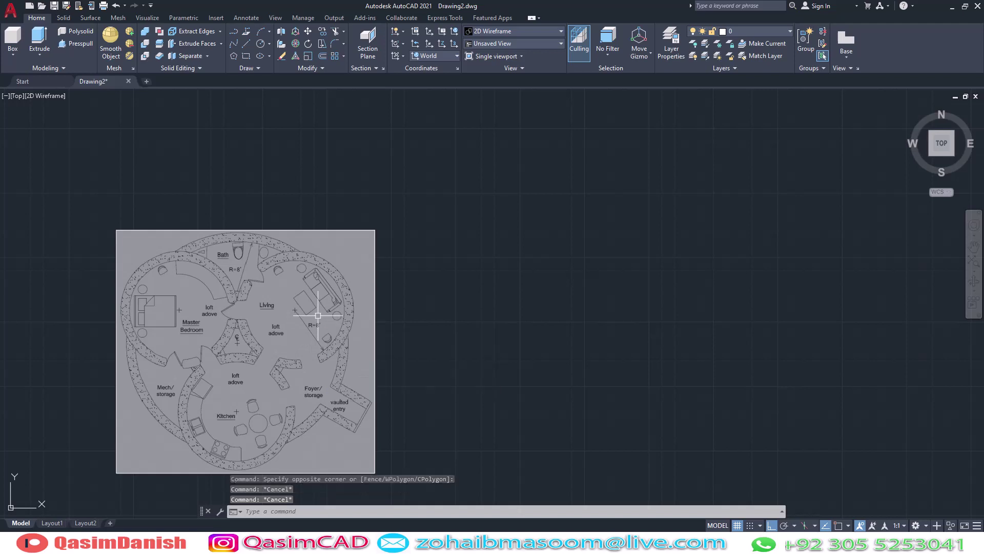
pyautogui.write('sc')
# Scale the plan image from a base point near the Living mark using the Reference option
pyautogui.press('Return')
pyautogui.click(409, 401)
pyautogui.click(341, 336)
pyautogui.press('Return')
pyautogui.scroll(5, 314, 334)
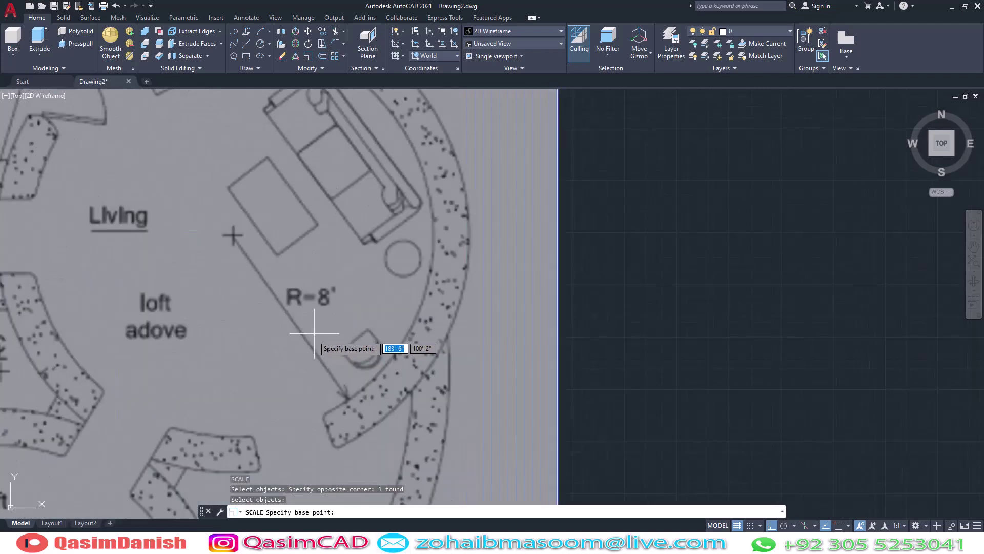
pyautogui.click(404, 331)
pyautogui.write('R')
pyautogui.press('Return')
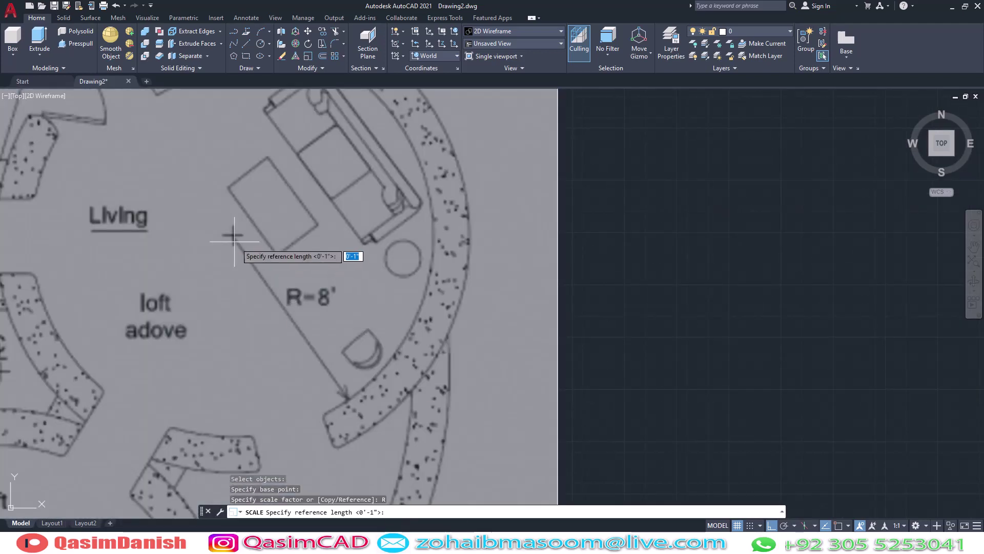
# Use the R=8' arrow ends as the reference and make it measure 8'
pyautogui.scroll(5, 233, 231)
pyautogui.click(225, 225)
pyautogui.scroll(-5, 428, 422)
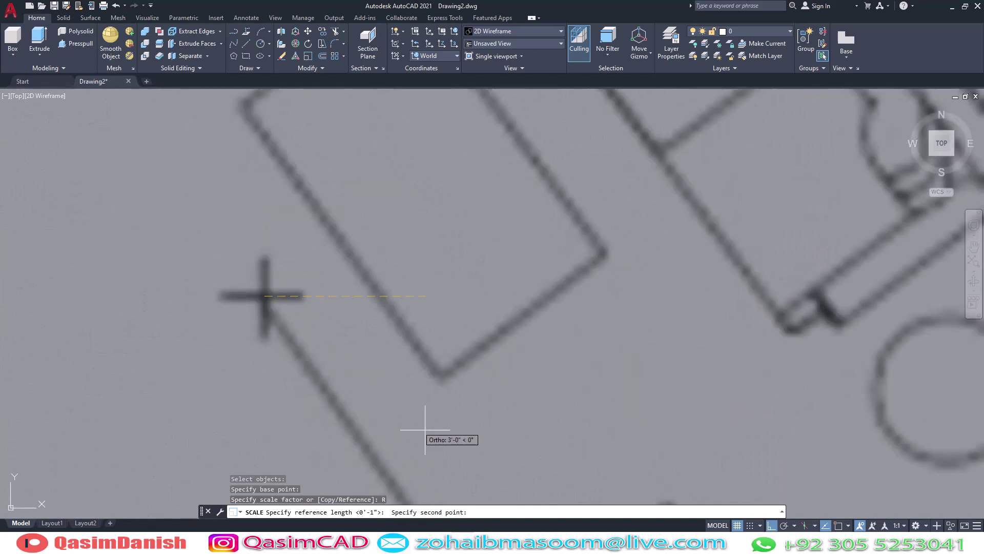
pyautogui.scroll(4, 434, 430)
pyautogui.press('F8')
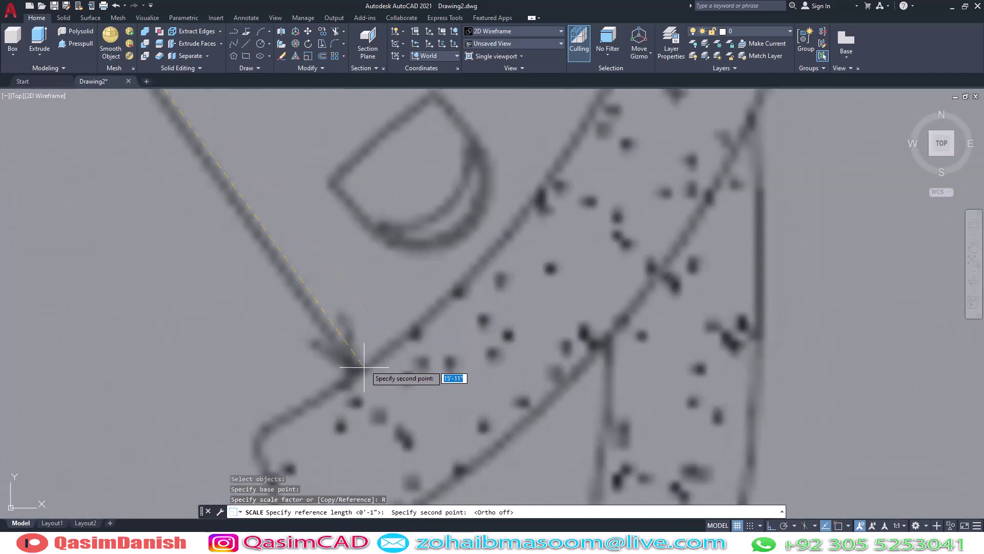
pyautogui.click(357, 370)
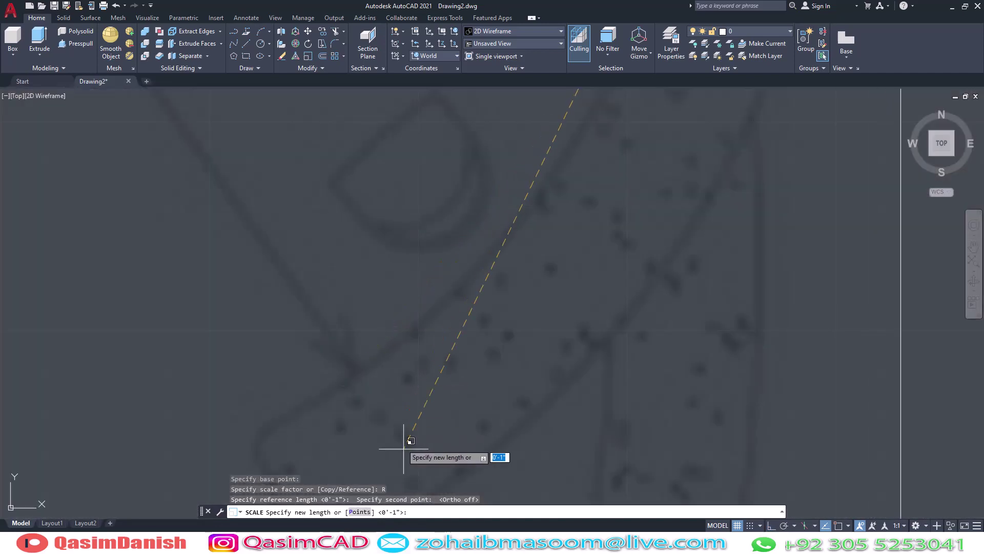
pyautogui.click(354, 511)
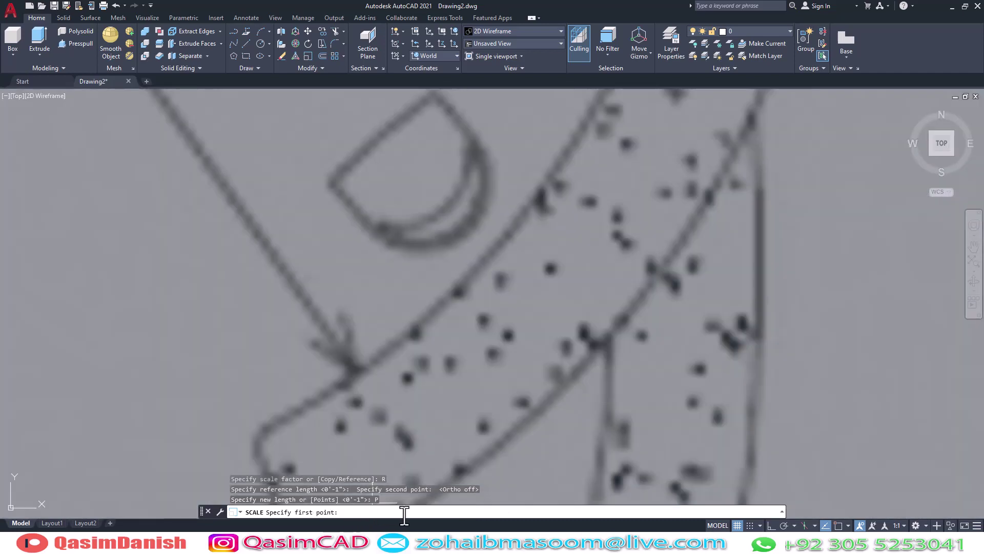
pyautogui.write("8'")
pyautogui.press('Return')
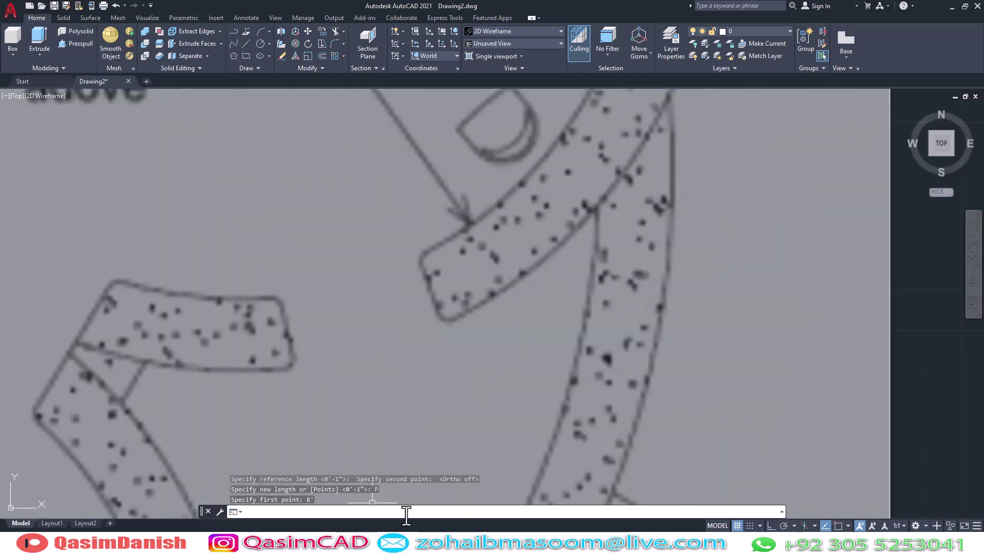
# Pan the rescaled plan so it is fully visible, cancelling a stray line
pyautogui.scroll(-5, 488, 363)
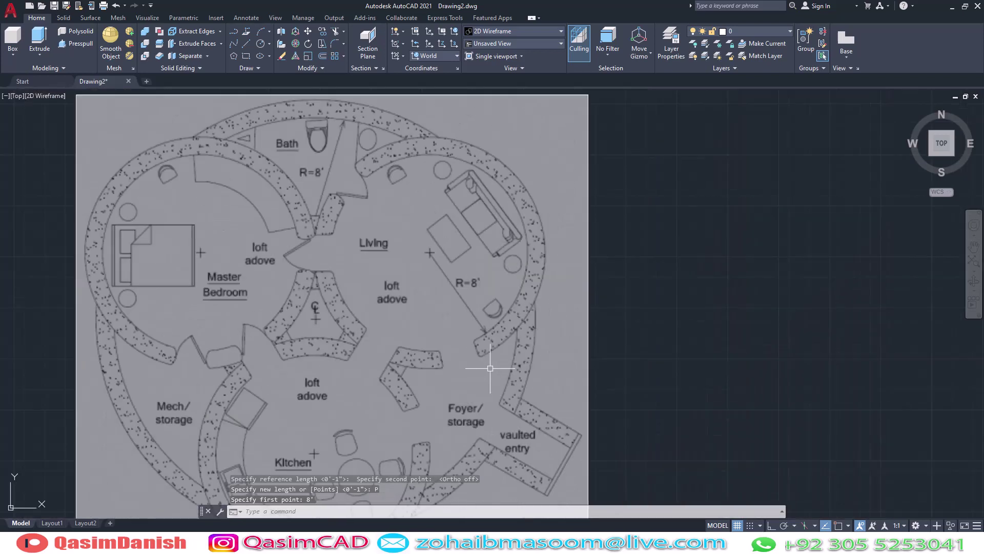
pyautogui.moveTo(419, 315); pyautogui.dragTo(440, 346, button='middle')
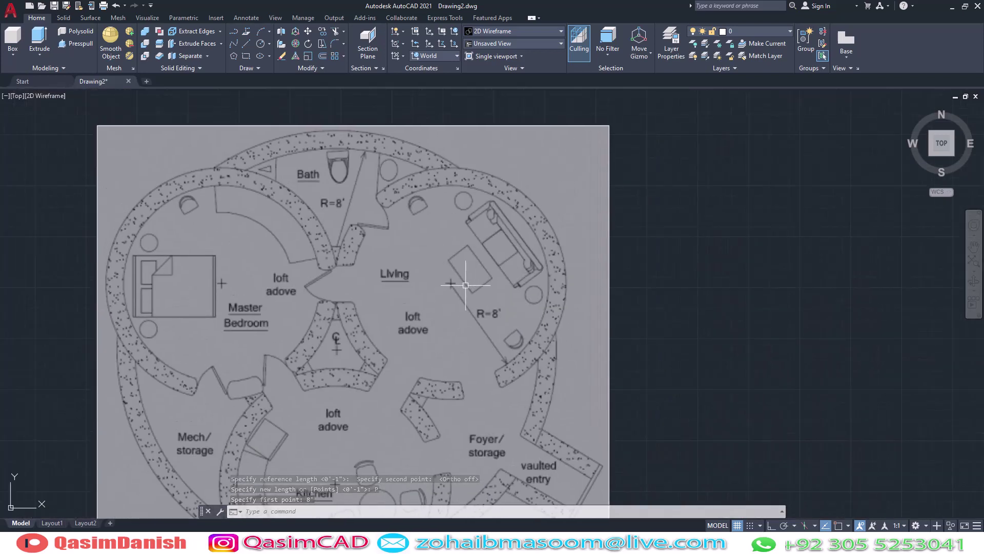
pyautogui.scroll(4, 466, 285)
pyautogui.write('l')
pyautogui.press('Return')
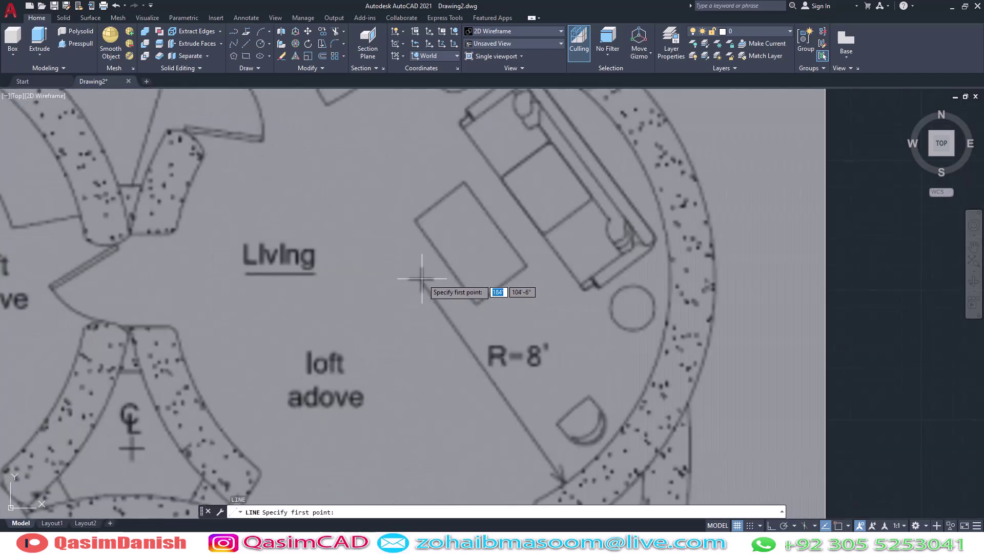
pyautogui.click(422, 278)
pyautogui.press('Escape')
pyautogui.scroll(-5, 562, 409)
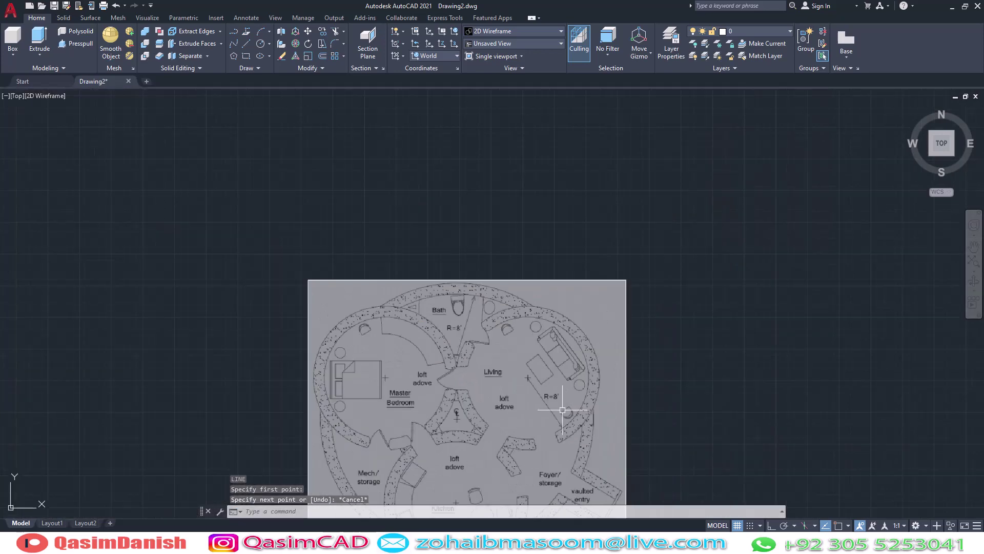
pyautogui.moveTo(563, 409); pyautogui.dragTo(542, 240, button='middle')
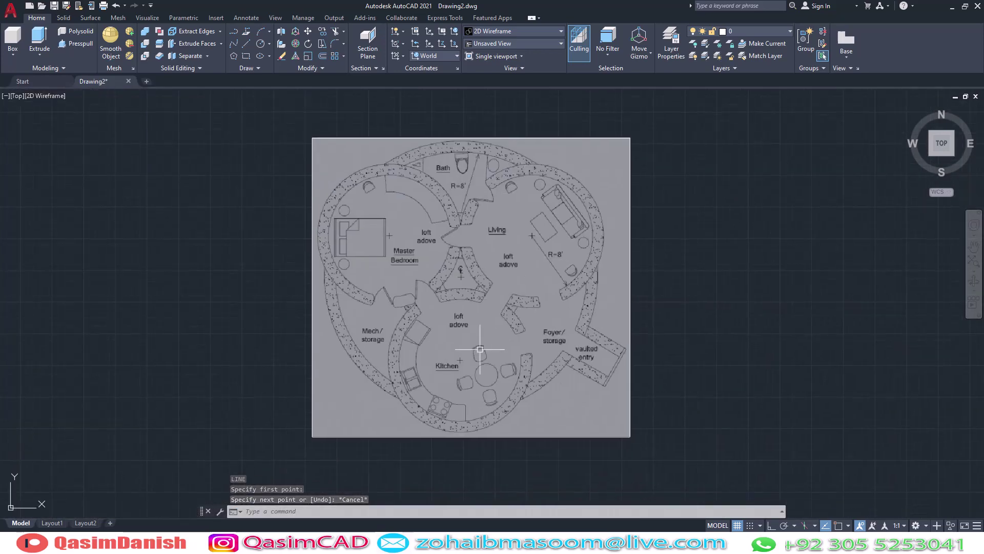
# Draw an 8' radius circle centred on the Kitchen mark
pyautogui.scroll(3, 462, 358)
pyautogui.write('c')
pyautogui.press('Return')
pyautogui.scroll(4, 441, 354)
pyautogui.click(426, 342)
pyautogui.scroll(-5, 536, 312)
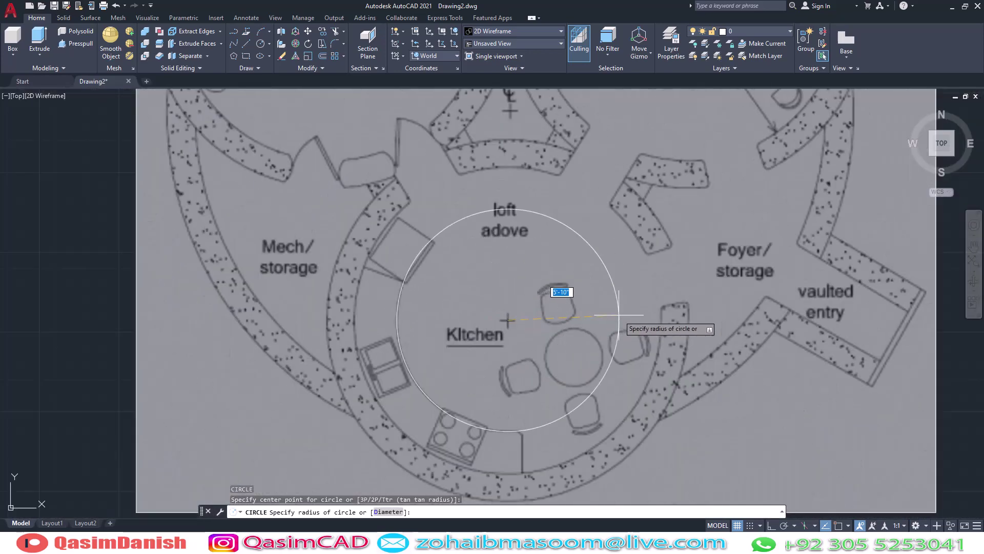
pyautogui.write("'")
pyautogui.press('Return')
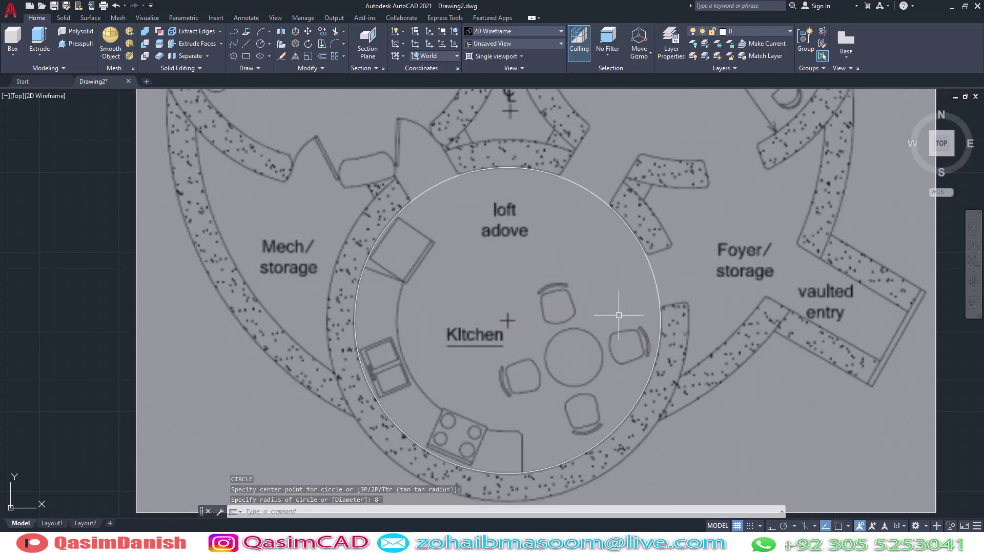
# Offset the kitchen circle 1.5' outward
pyautogui.write('o')
pyautogui.press('Return')
pyautogui.write("1.5'")
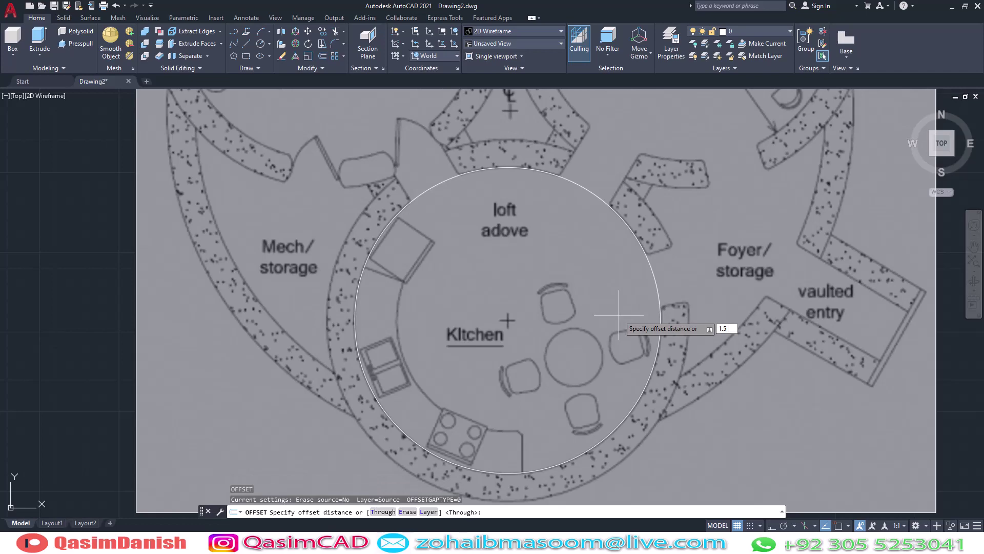
pyautogui.press('Return')
pyautogui.click(643, 245)
pyautogui.scroll(-3, 615, 267)
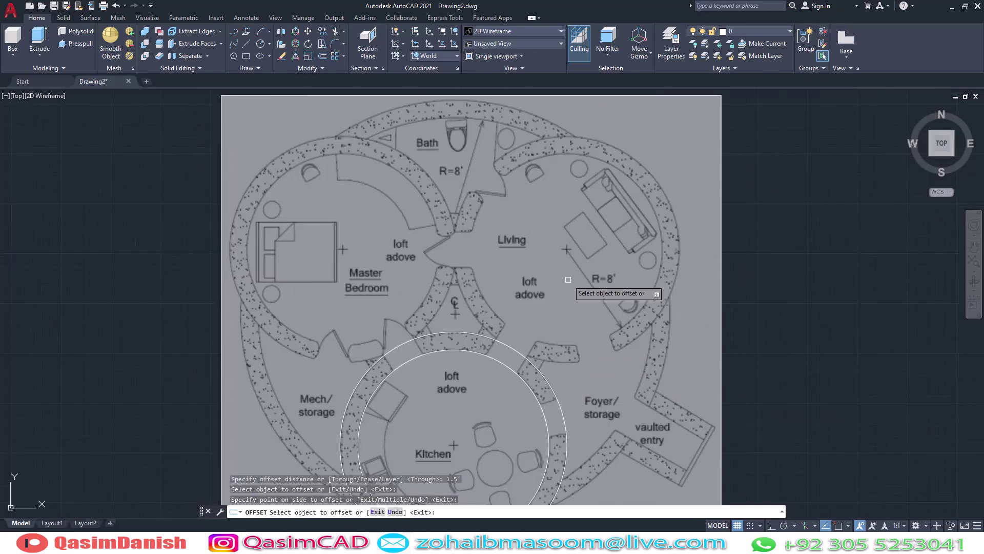
pyautogui.moveTo(567, 318); pyautogui.dragTo(532, 293, button='middle')
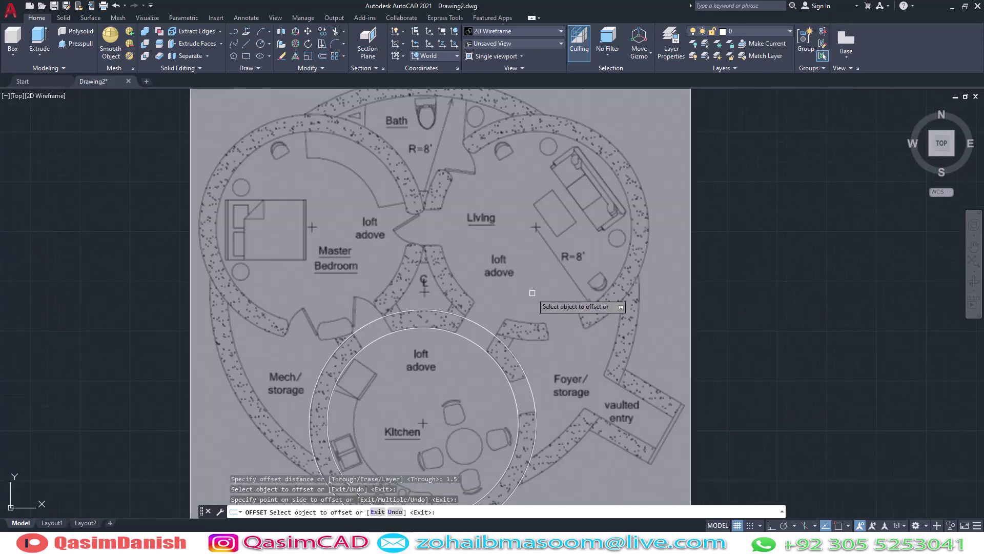
pyautogui.press('Escape')
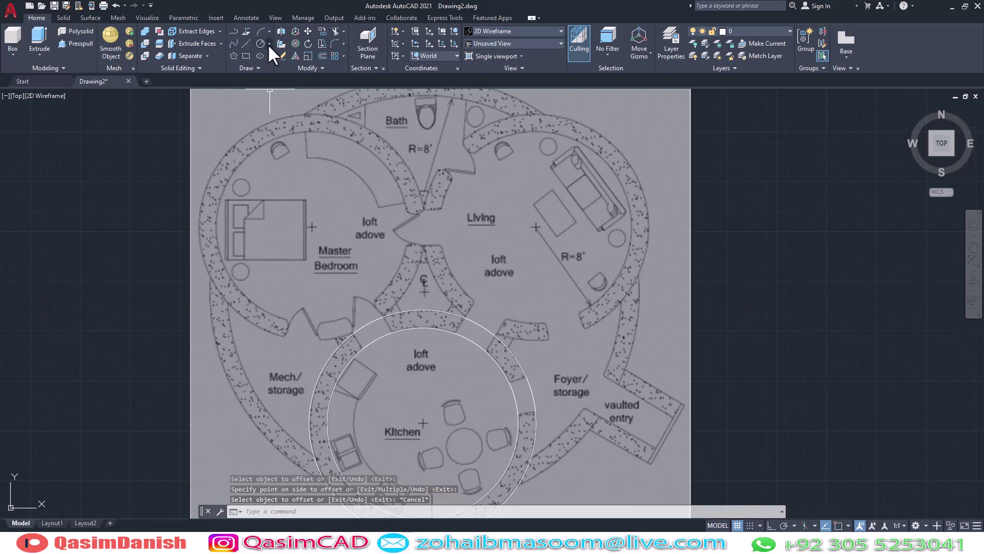
pyautogui.click(269, 44)
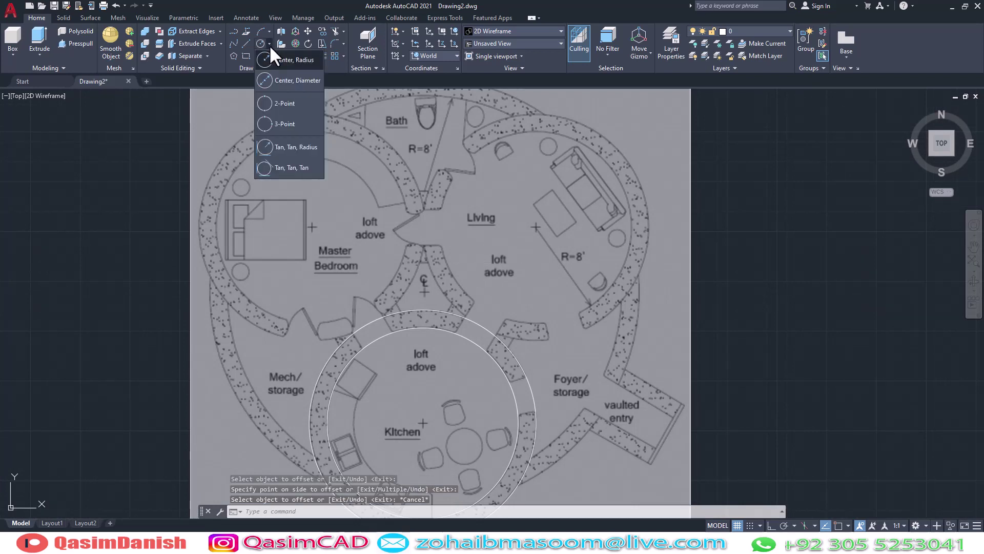
# Draw a 19' diameter two-point circle around the Living dome
pyautogui.click(288, 103)
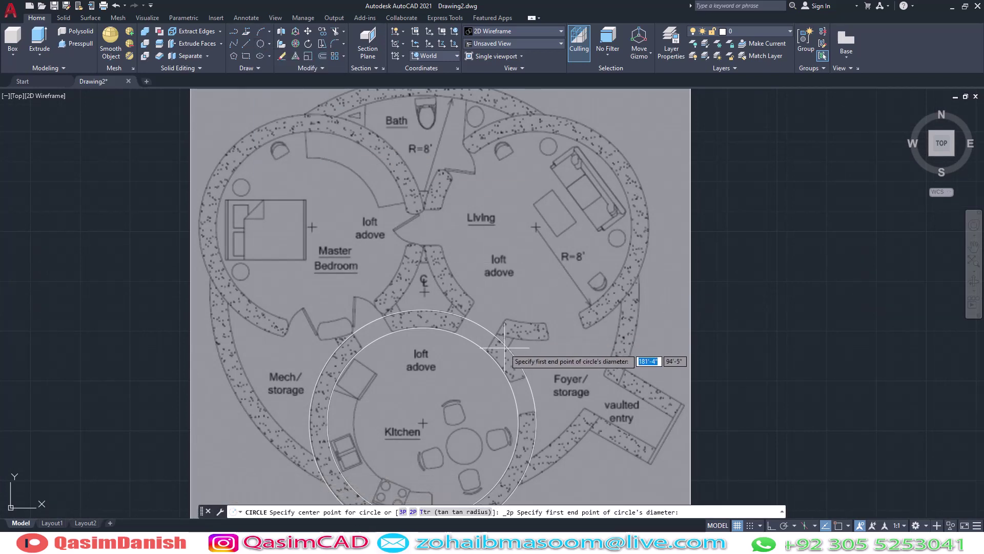
pyautogui.click(482, 326)
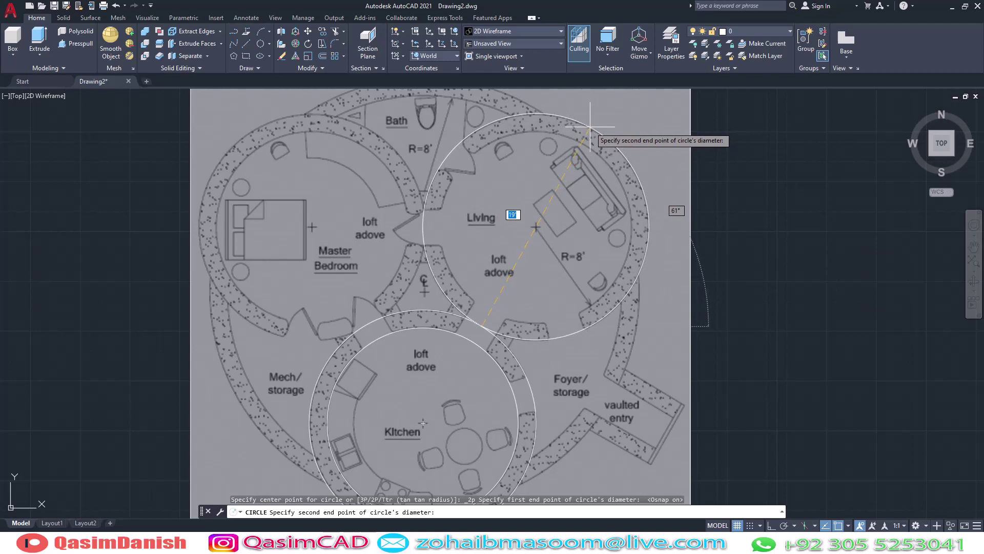
pyautogui.press('Return')
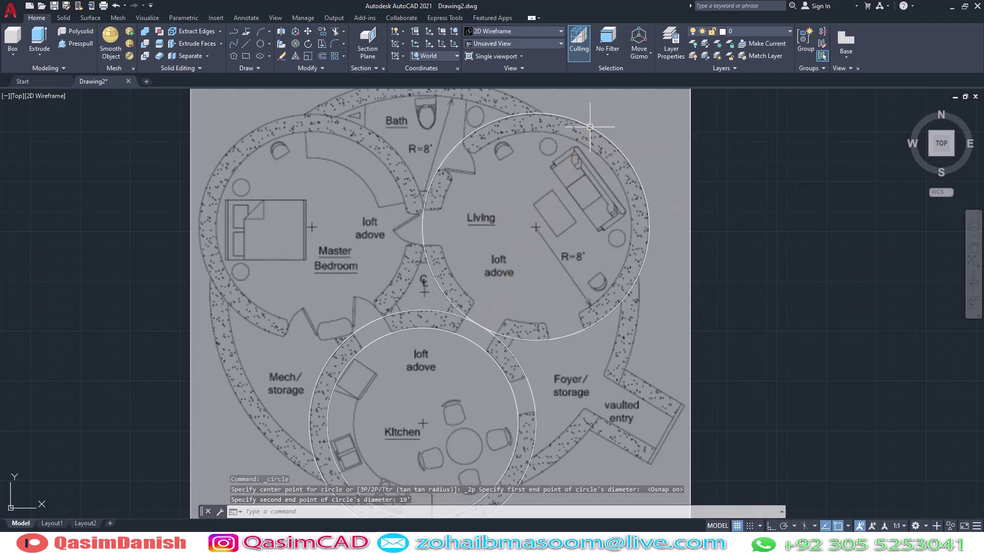
pyautogui.moveTo(538, 204); pyautogui.dragTo(553, 222, button='middle')
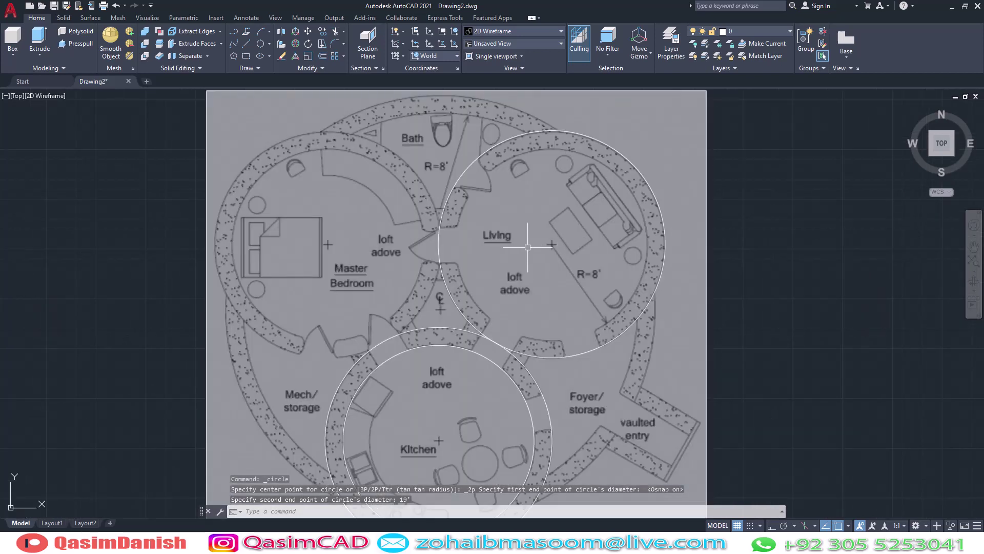
# Offset the Living circle 1'-6" inward
pyautogui.write('o')
pyautogui.press('Return')
pyautogui.press('Return')
pyautogui.click(479, 149)
pyautogui.click(512, 236)
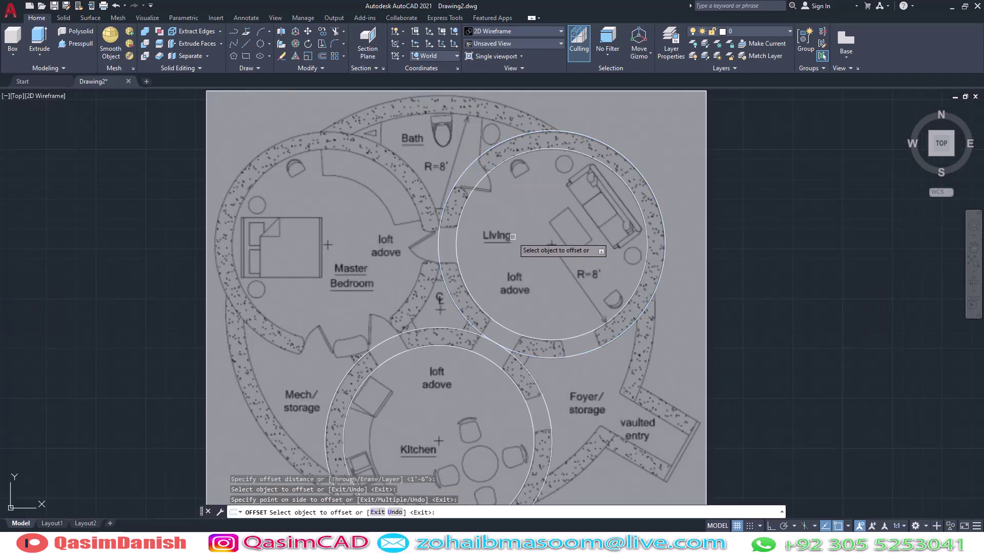
pyautogui.press('Escape')
pyautogui.moveTo(510, 219); pyautogui.dragTo(564, 223, button='middle')
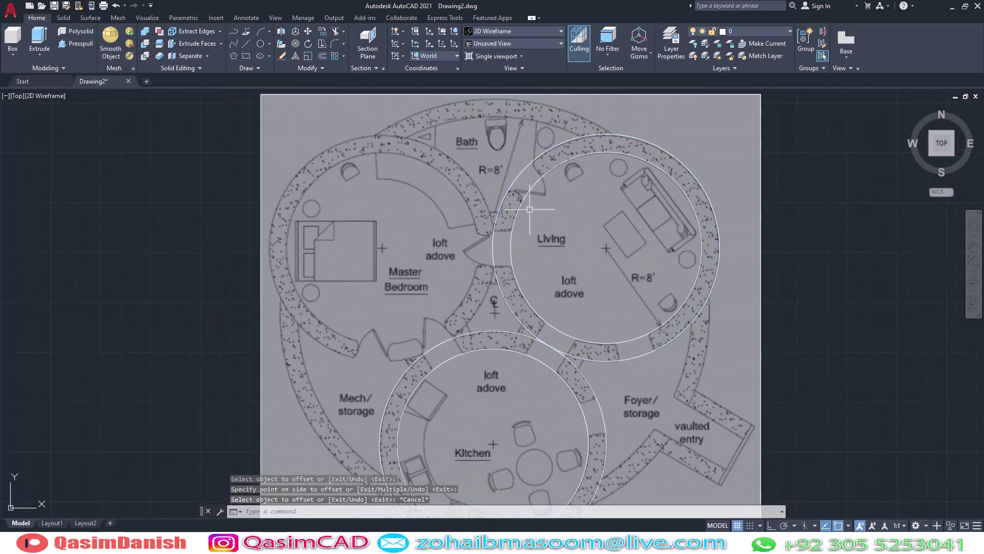
pyautogui.click(268, 45)
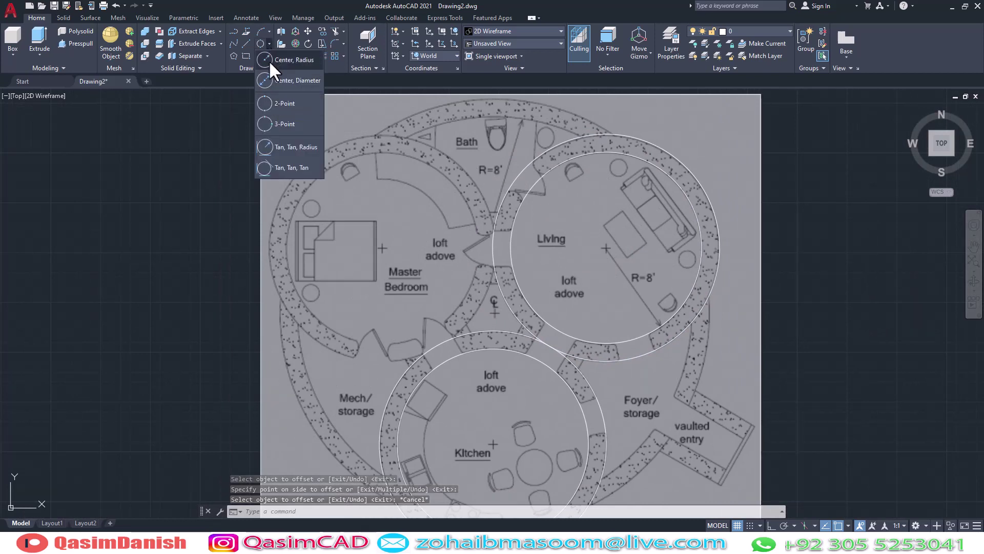
# Draw a 9'-6" radius Master Bedroom circle tangent to the Kitchen and Living circles
pyautogui.click(290, 146)
pyautogui.click(421, 351)
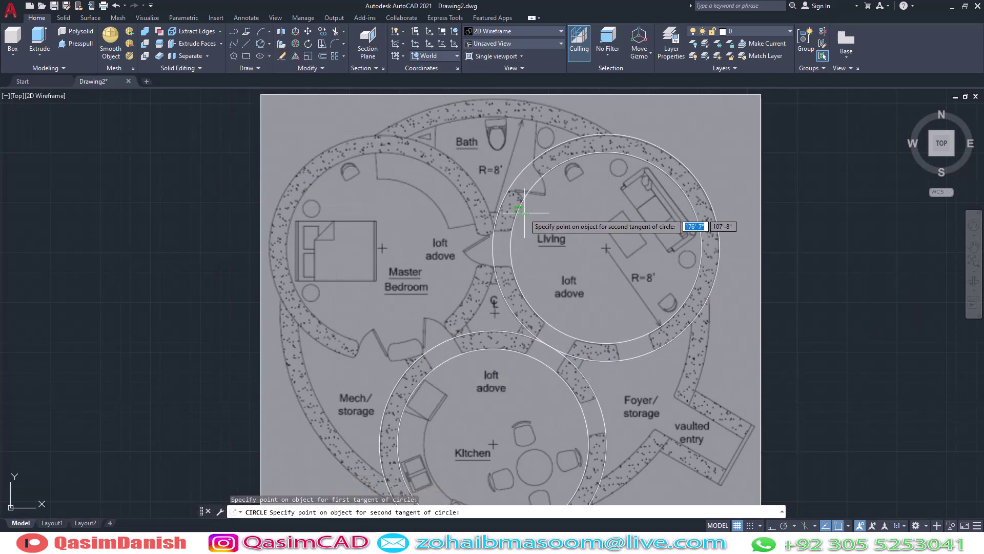
pyautogui.click(493, 238)
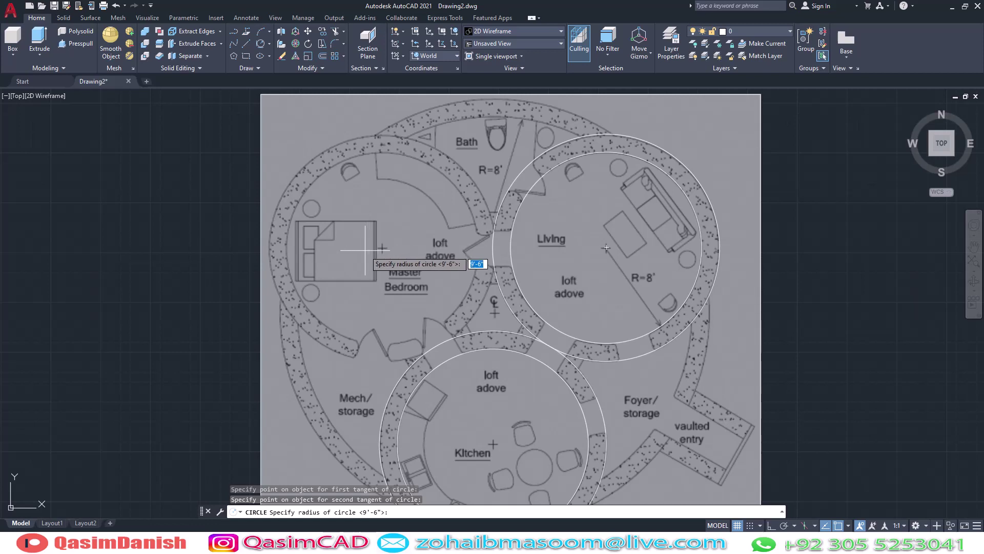
pyautogui.press('Return')
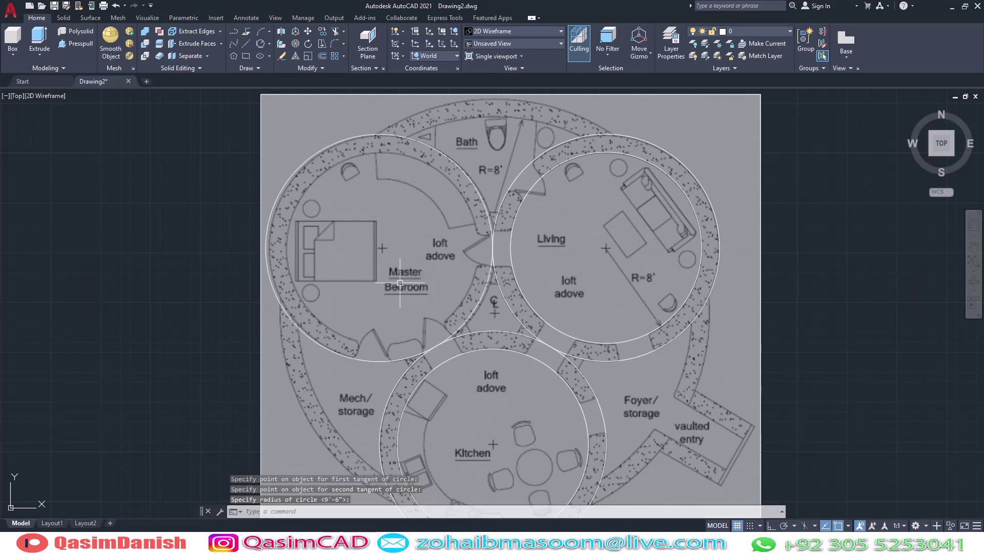
# Offset the Master Bedroom circle 1'-6" inward
pyautogui.write('o')
pyautogui.press('Return')
pyautogui.press('Return')
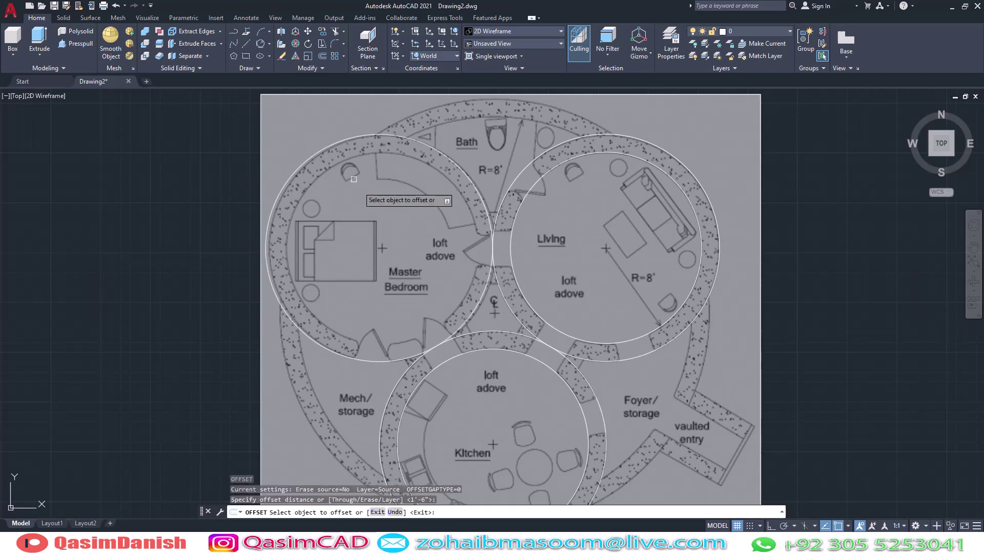
pyautogui.click(340, 147)
pyautogui.click(391, 217)
pyautogui.press('Escape')
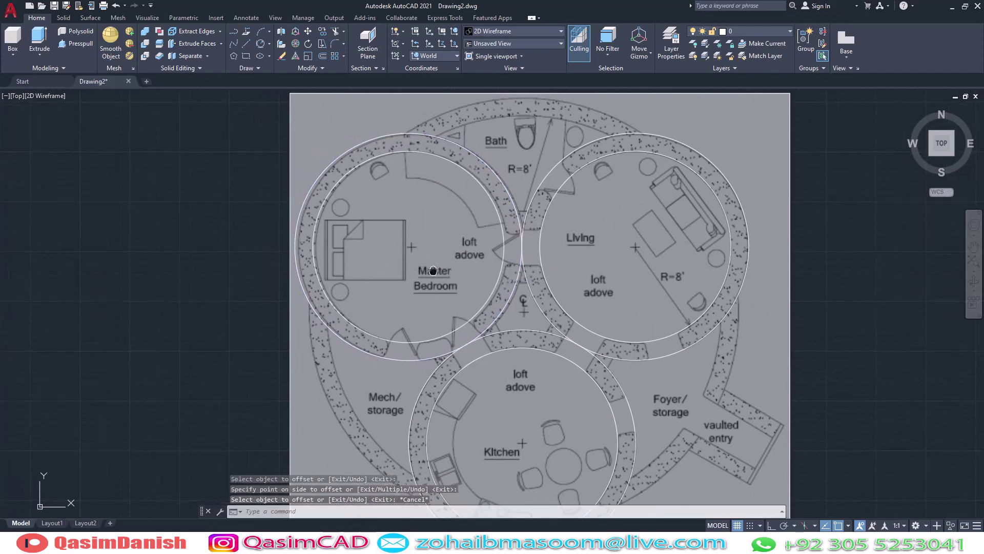
pyautogui.moveTo(405, 258)
pyautogui.mouseDown(button='middle')
pyautogui.moveTo(434, 257)
pyautogui.moveTo(418, 197)
pyautogui.mouseUp(button='middle')
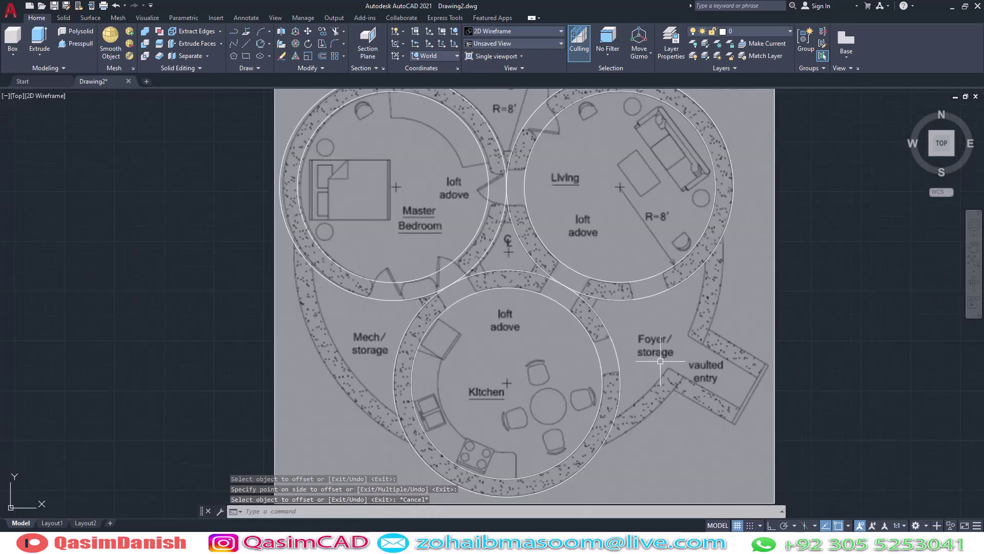
# Draw a vertical construction line at the circles' tangent point
pyautogui.scroll(-1, 571, 333)
pyautogui.scroll(3, 518, 298)
pyautogui.write('l')
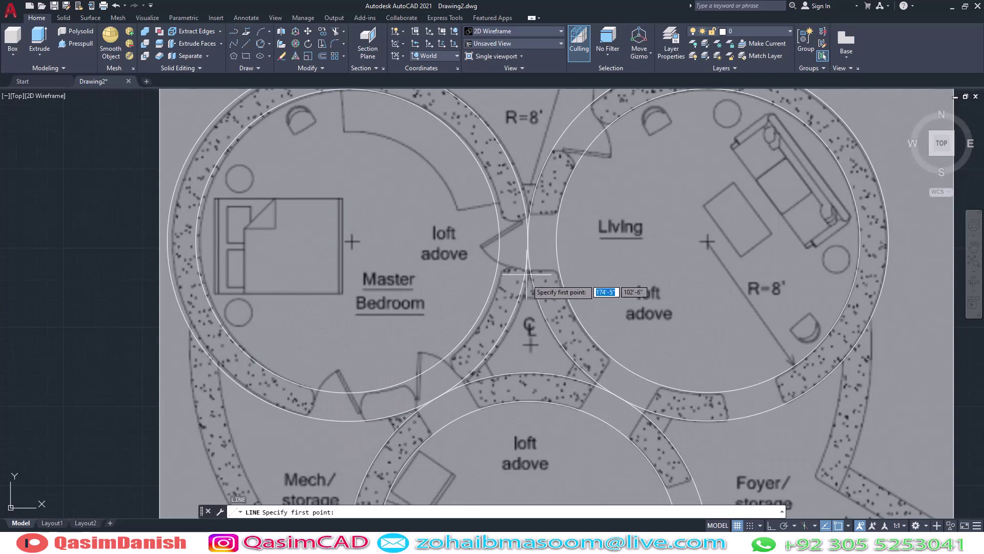
pyautogui.press('Return')
pyautogui.click(530, 243)
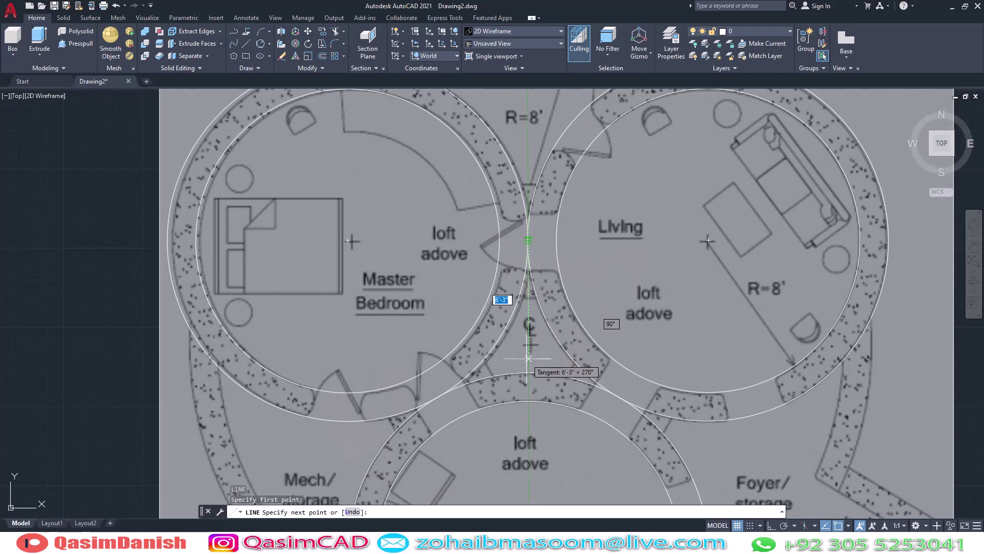
pyautogui.press('Return')
pyautogui.press('Return')
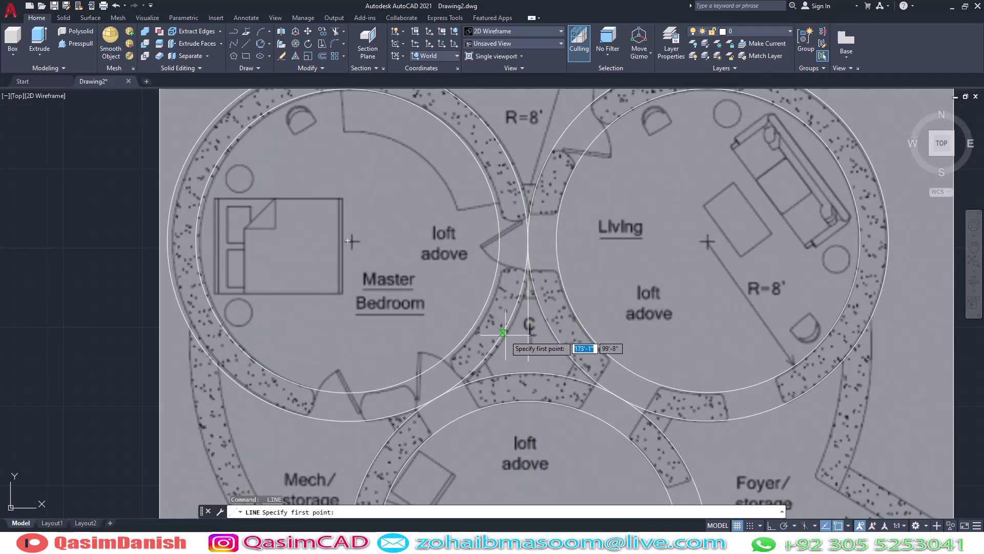
# Draw a line from the Living centre to the Bedroom–Kitchen tangent point
pyautogui.click(528, 373)
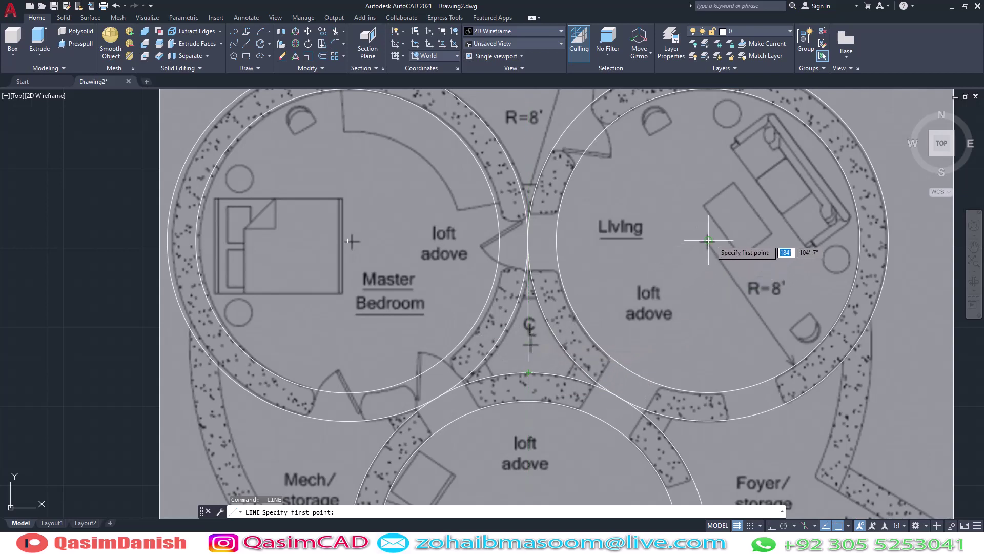
pyautogui.click(437, 396)
pyautogui.press('Return')
pyautogui.moveTo(564, 353); pyautogui.dragTo(541, 332, button='middle')
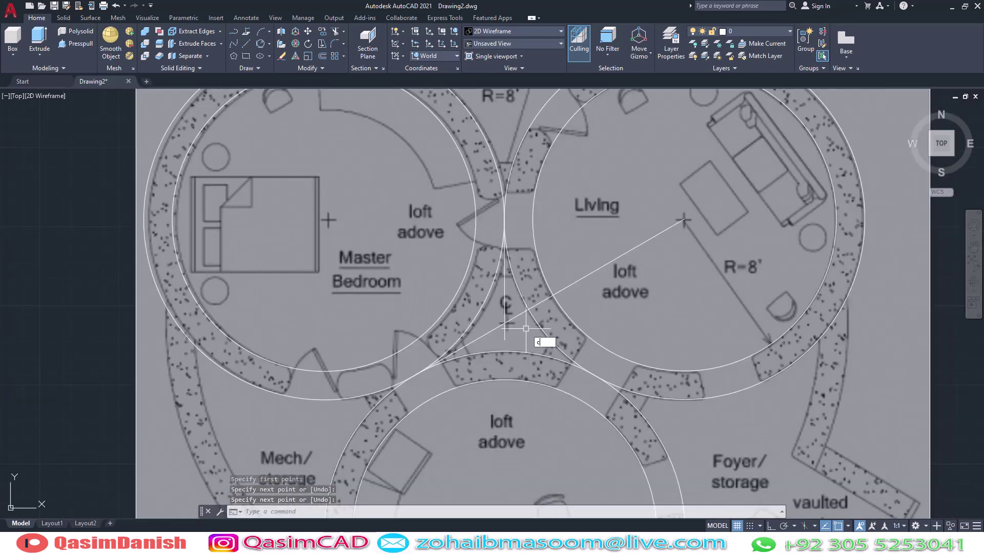
# Start a circle centred on the plan's centreline mark
pyautogui.press('Return')
pyautogui.click(504, 325)
pyautogui.scroll(-6, 636, 313)
# Give the centreline circle a 16'-9" radius
pyautogui.scroll(2, 664, 349)
pyautogui.write('16')
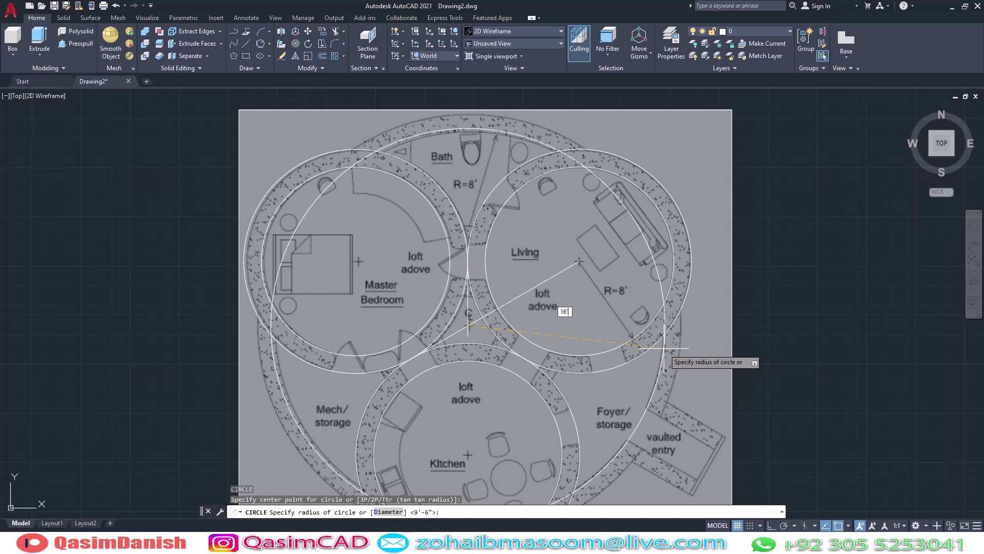
pyautogui.write('9')
pyautogui.press('Return')
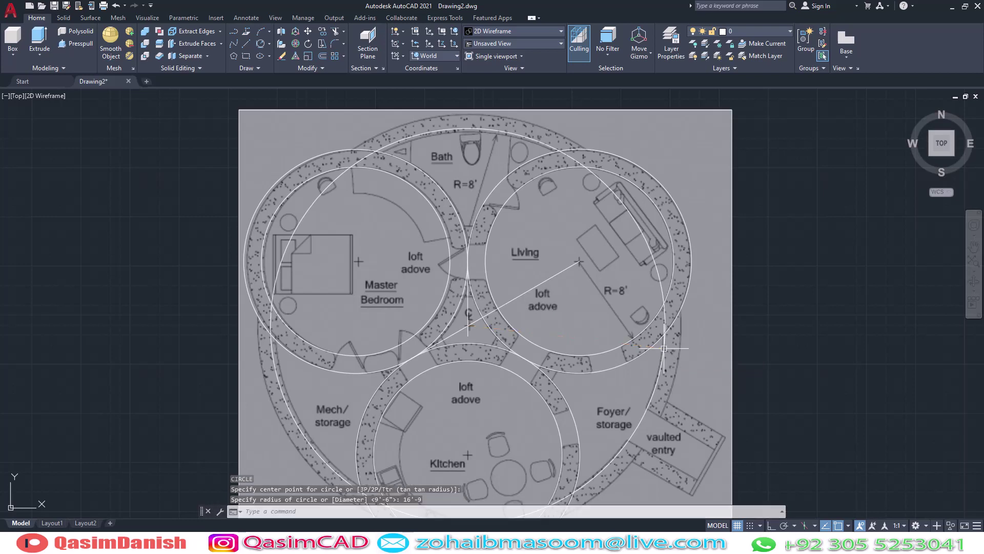
# Offset the 16'-9" circle 1'-6" outward
pyautogui.moveTo(652, 403); pyautogui.dragTo(606, 366, button='middle')
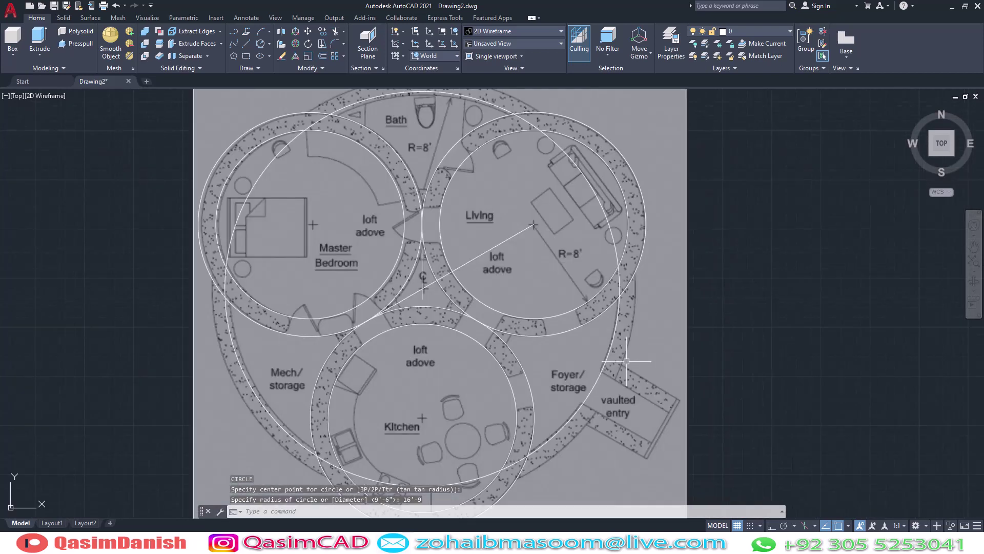
pyautogui.write('o')
pyautogui.press('Return')
pyautogui.press('Return')
pyautogui.click(614, 342)
pyautogui.click(645, 369)
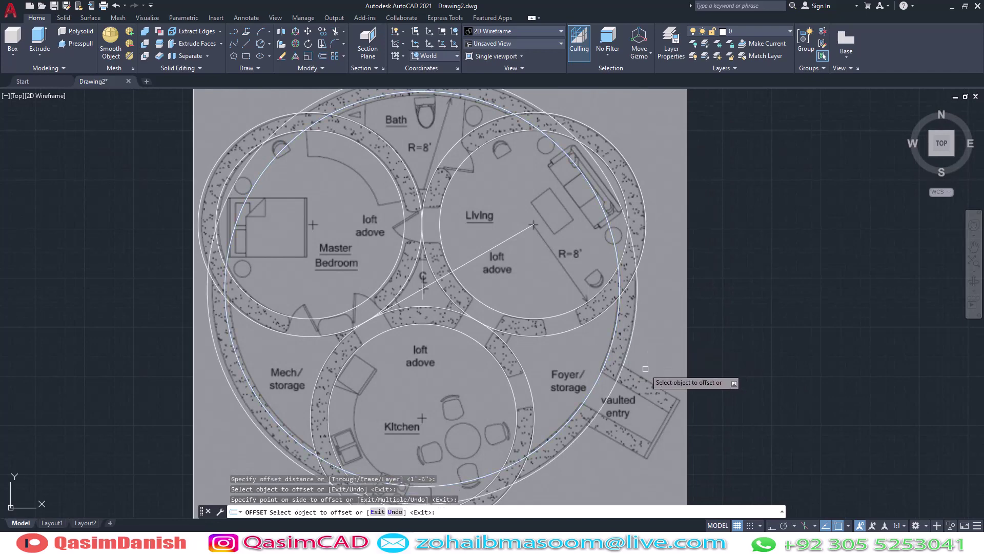
pyautogui.moveTo(645, 369); pyautogui.dragTo(673, 380, button='middle')
pyautogui.press('Escape')
pyautogui.moveTo(584, 357); pyautogui.dragTo(577, 343, button='middle')
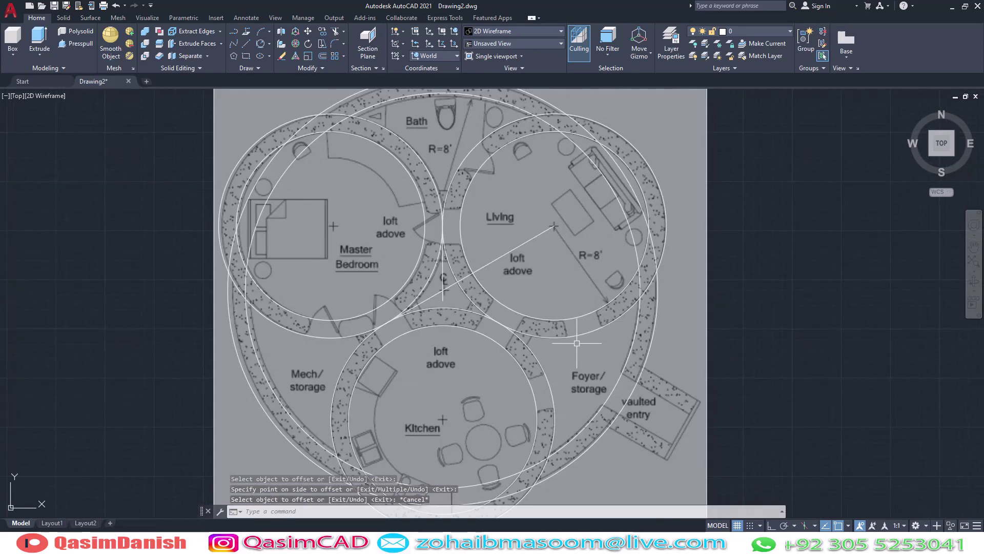
# Draw a 2.5' radius circle at the guide lines' intersection
pyautogui.scroll(3, 425, 314)
pyautogui.scroll(3, 463, 307)
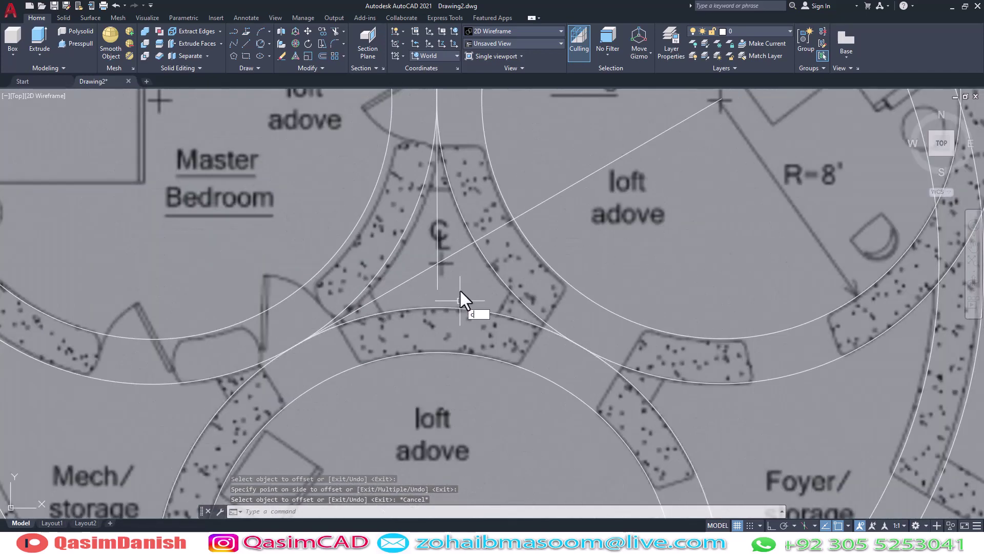
pyautogui.write('c')
pyautogui.press('Return')
pyautogui.click(437, 263)
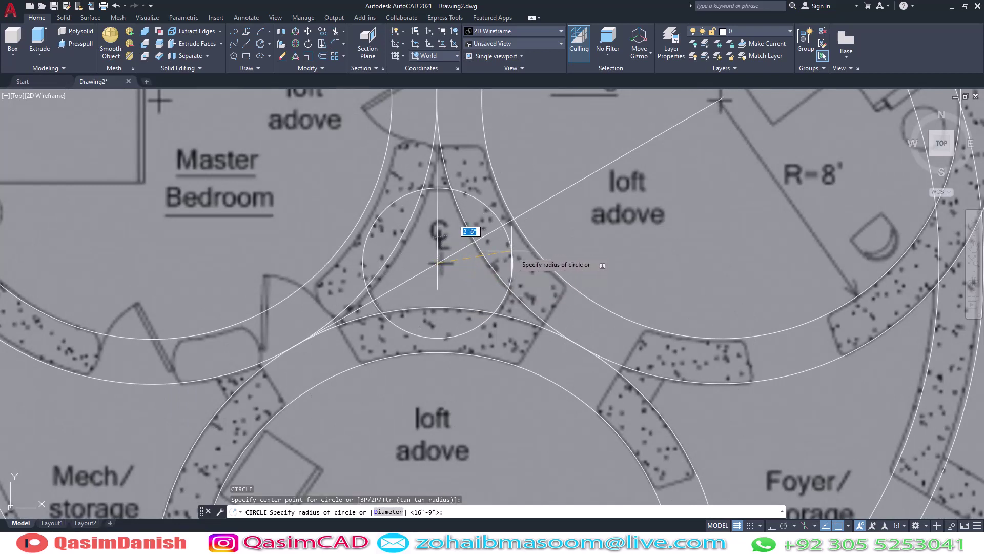
pyautogui.press('Return')
pyautogui.scroll(-2, 512, 252)
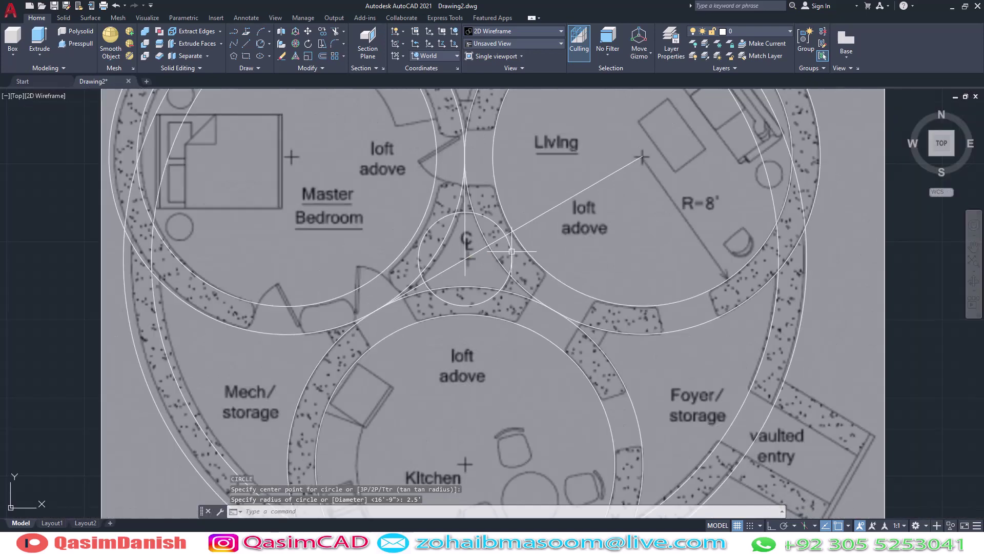
pyautogui.scroll(-3, 566, 315)
pyautogui.scroll(1, 564, 302)
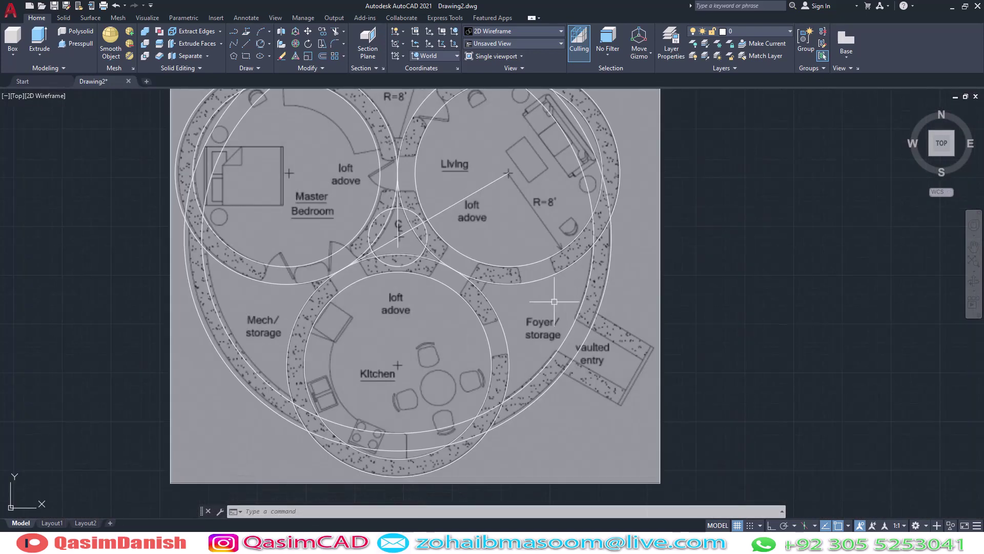
pyautogui.moveTo(554, 302); pyautogui.dragTo(554, 316, button='middle')
# Draw a line from the Kitchen circle centre to the Living circle centre
pyautogui.write('l')
pyautogui.press('Return')
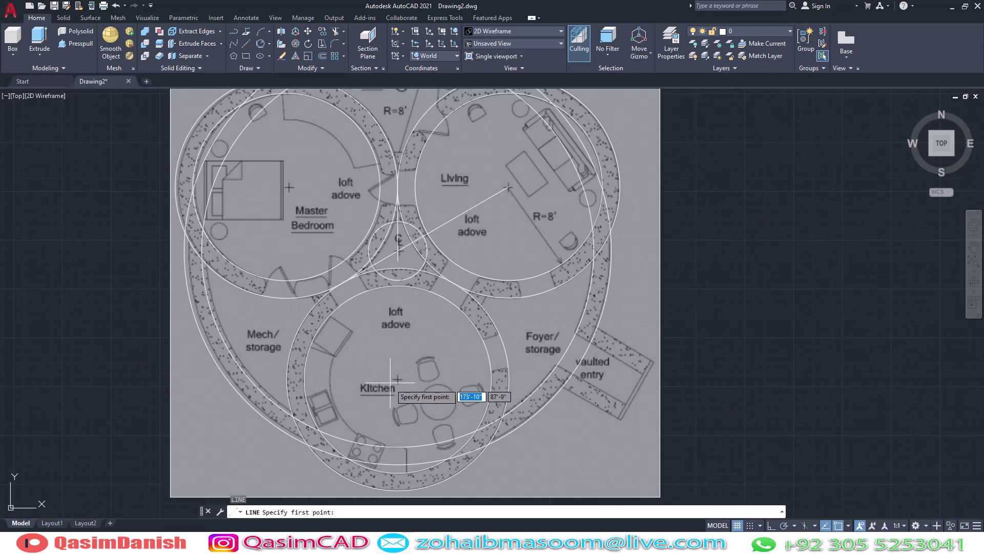
pyautogui.click(398, 379)
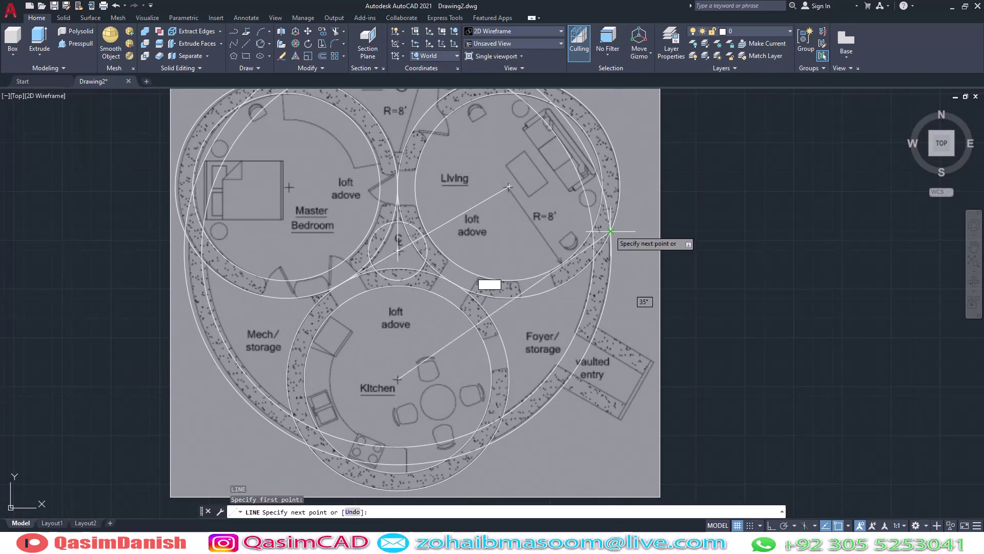
pyautogui.click(509, 186)
pyautogui.press('Return')
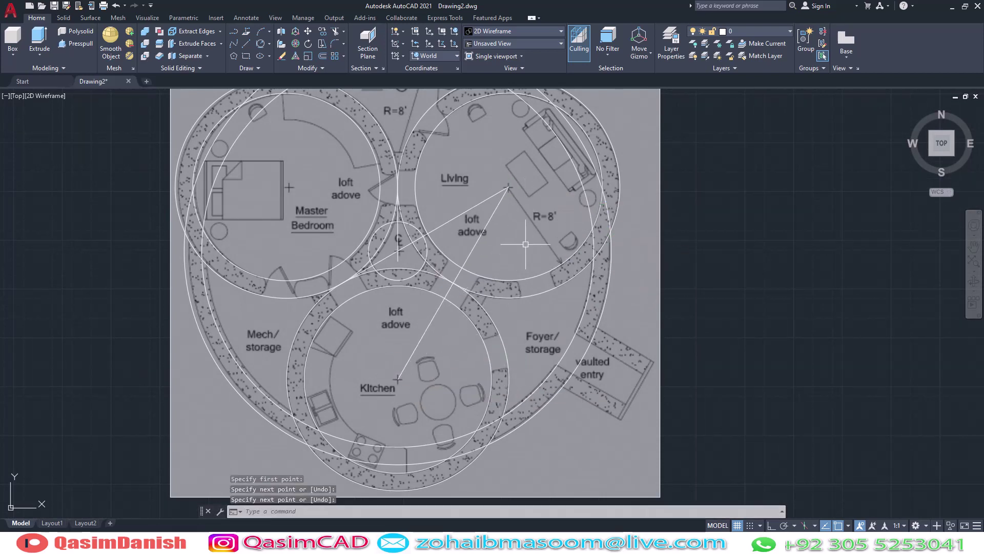
# Offset the Kitchen–Living line once to each side
pyautogui.write('o')
pyautogui.press('Return')
pyautogui.press('Return')
pyautogui.click(489, 220)
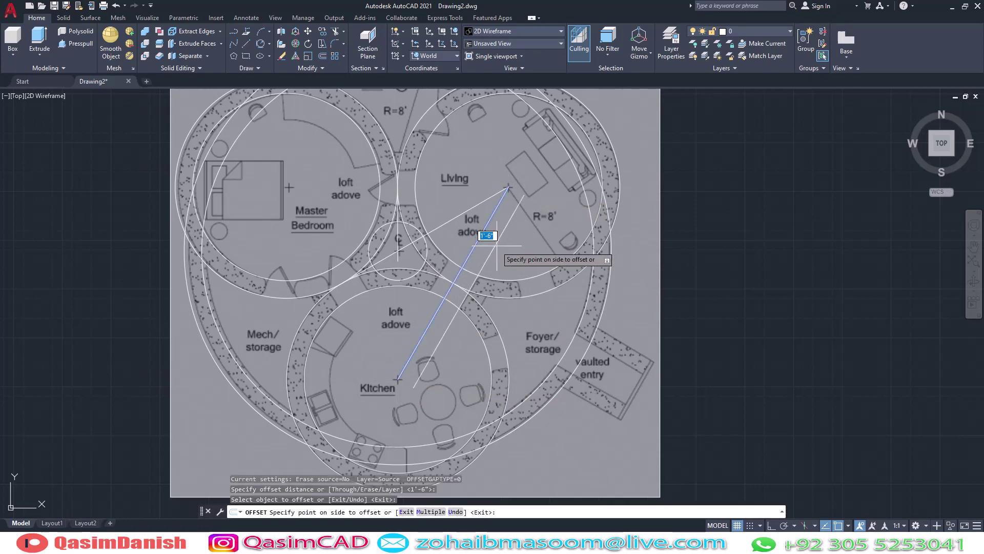
pyautogui.click(505, 240)
pyautogui.click(474, 237)
pyautogui.press('Escape')
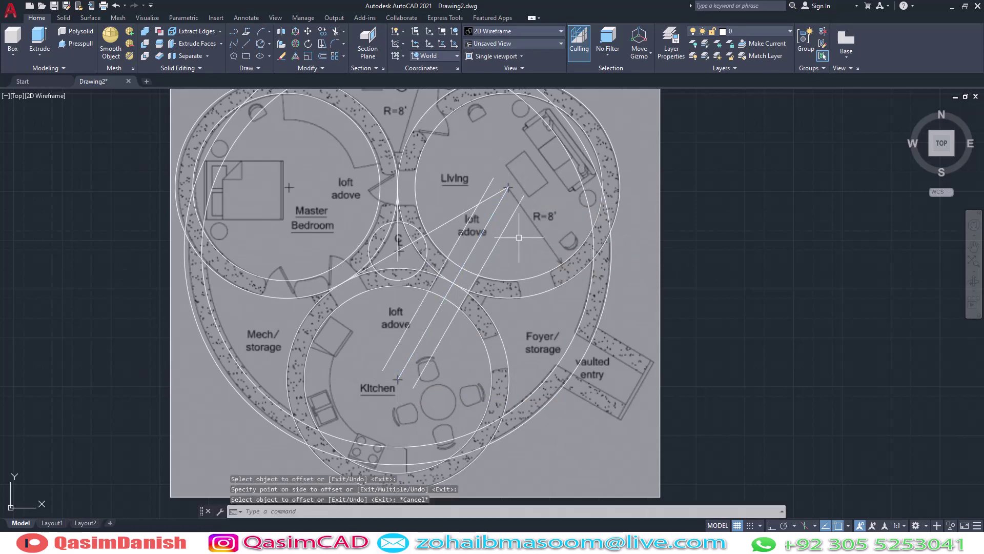
pyautogui.moveTo(552, 239); pyautogui.dragTo(561, 266, button='middle')
# Make a 60° rotated copy of the first pair of parallel corridor lines about their endpoint
pyautogui.write('o')
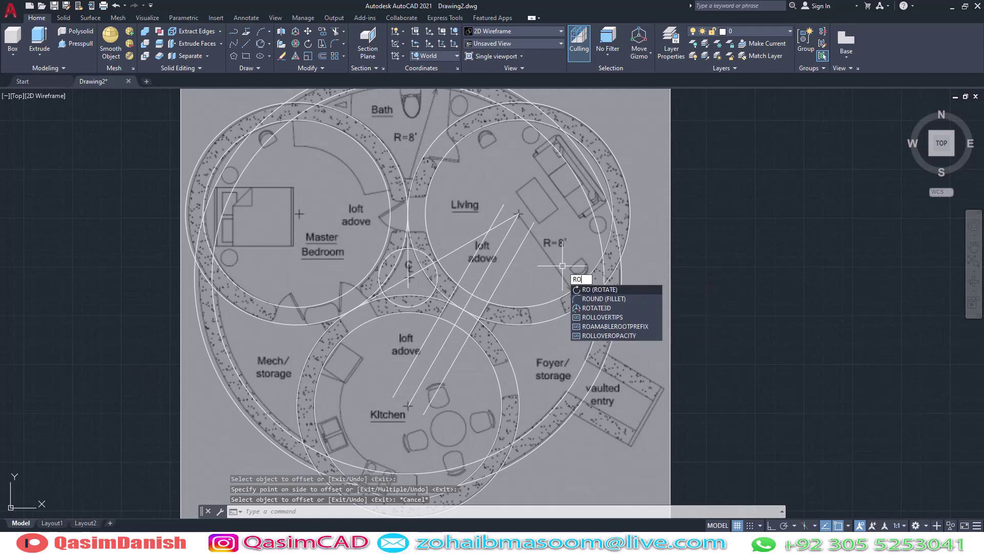
pyautogui.press('Return')
pyautogui.click(490, 263)
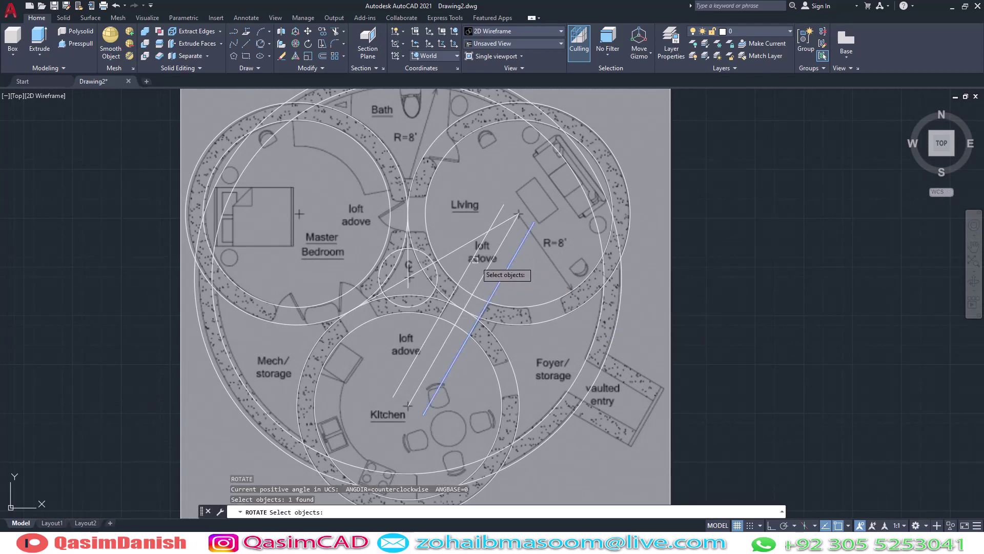
pyautogui.click(473, 258)
pyautogui.press('Return')
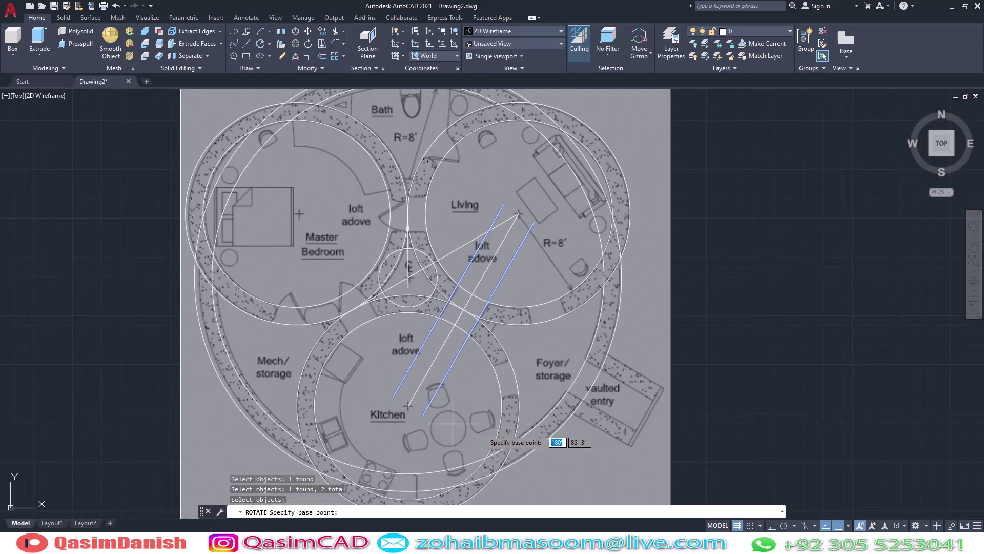
pyautogui.click(408, 405)
pyautogui.write('c')
pyautogui.press('Return')
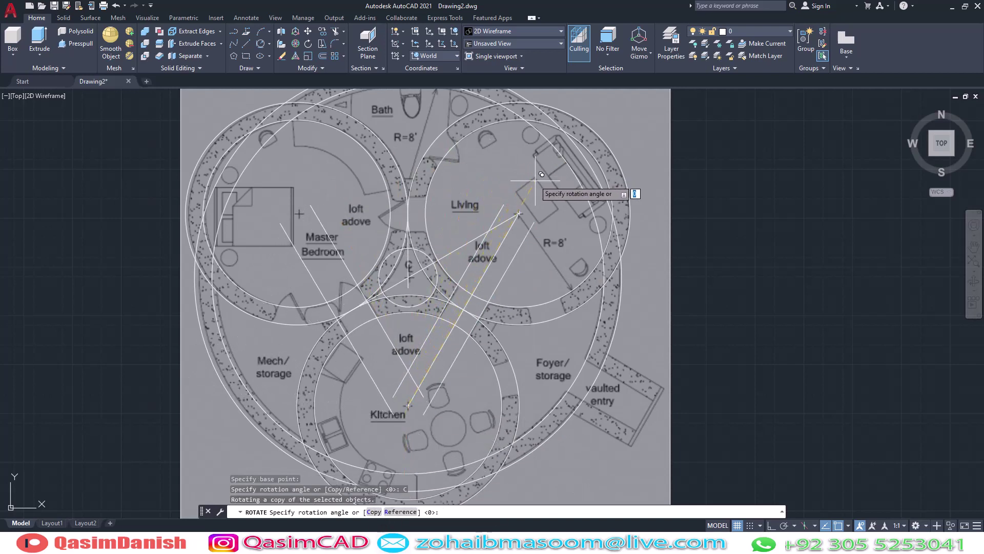
pyautogui.click(519, 212)
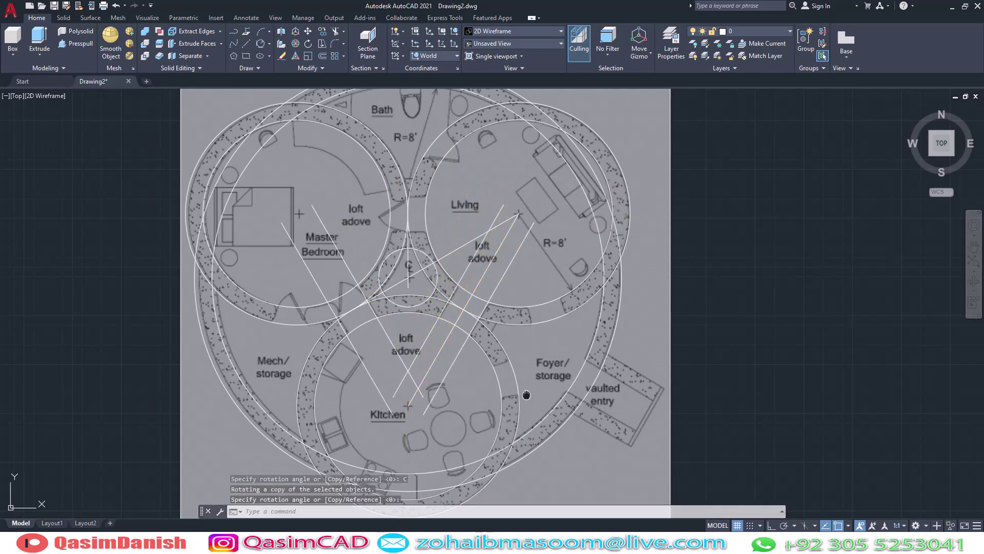
pyautogui.moveTo(526, 395); pyautogui.dragTo(535, 434, button='middle')
# Copy the bedroom-to-kitchen line pair rotated 60° about the master bedroom centre
pyautogui.press('Return')
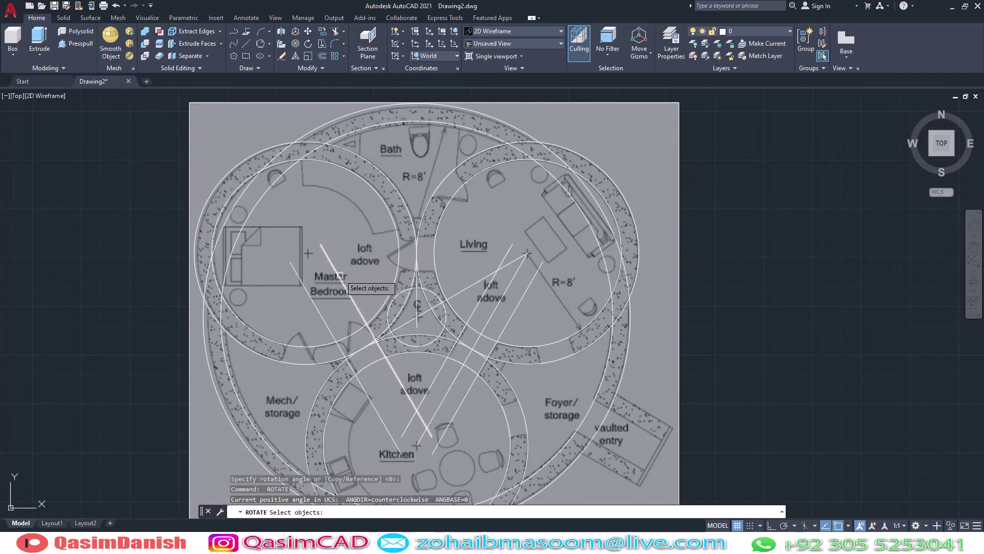
pyautogui.click(339, 275)
pyautogui.click(322, 311)
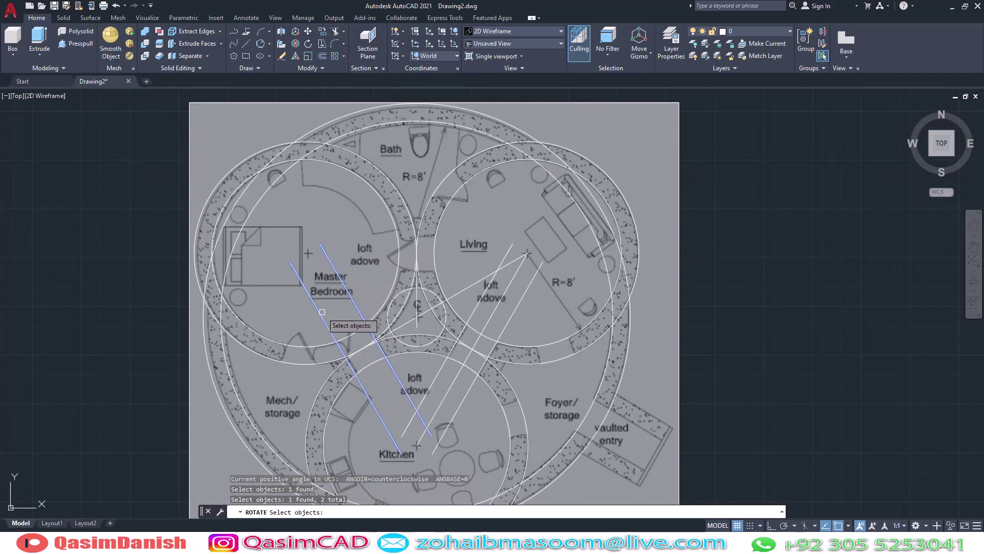
pyautogui.press('Return')
pyautogui.click(307, 253)
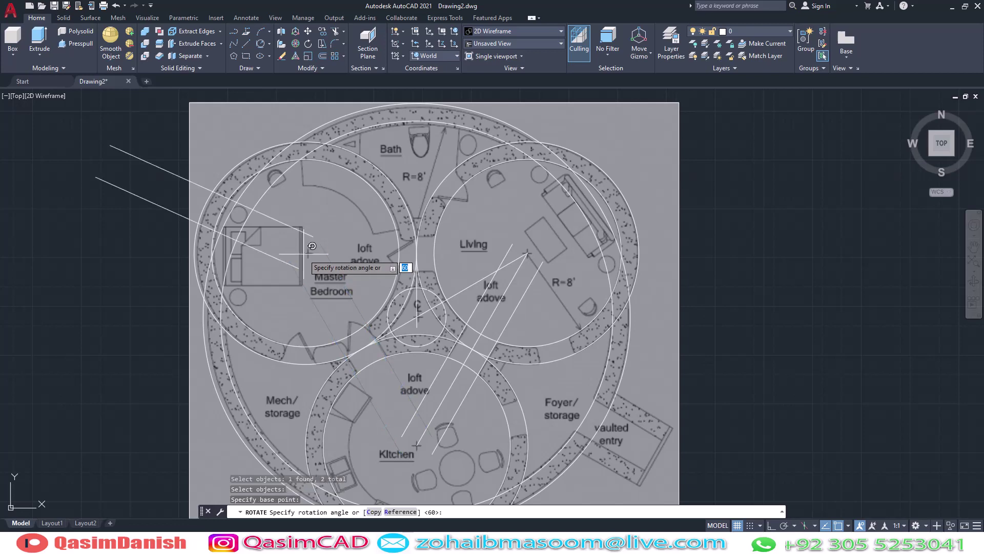
pyautogui.click(374, 512)
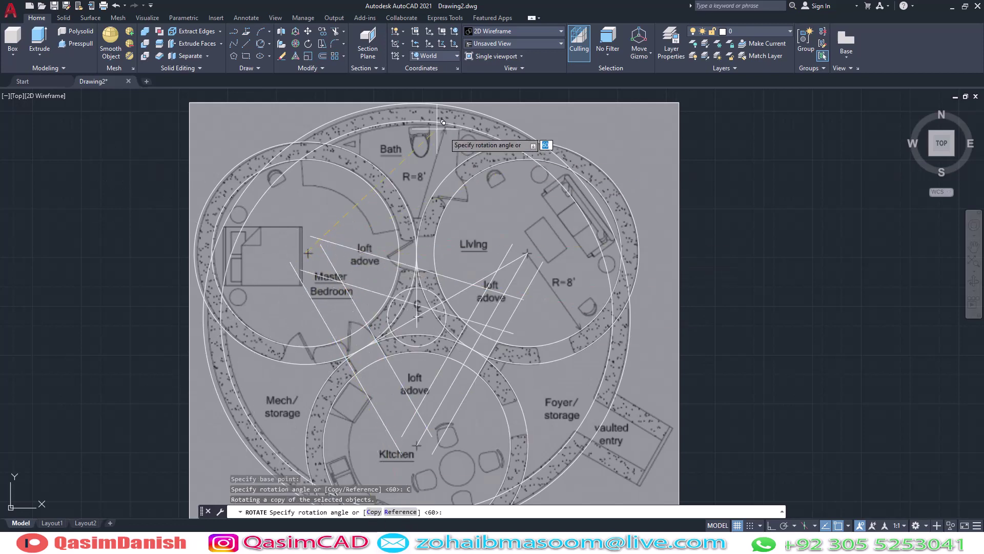
pyautogui.moveTo(458, 141); pyautogui.dragTo(408, 230, button='middle')
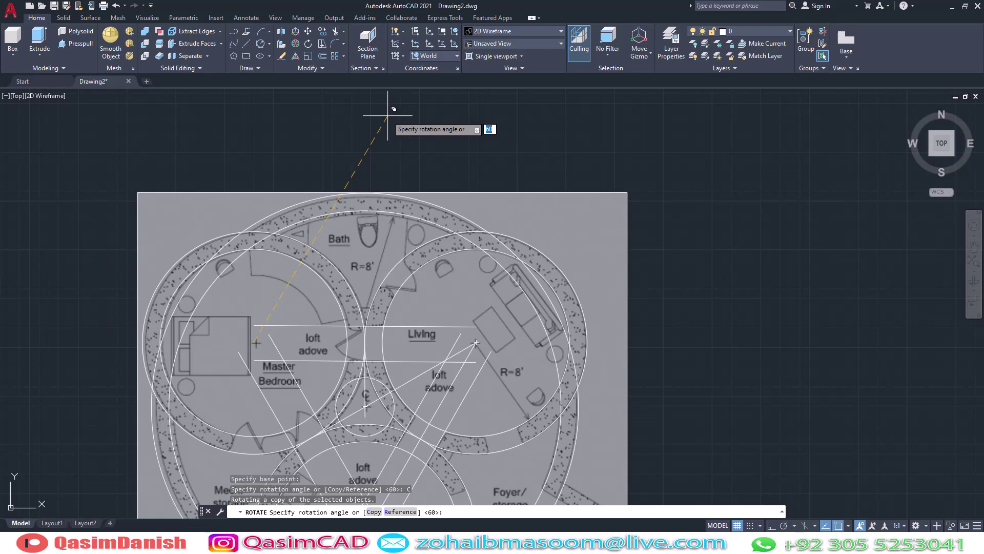
pyautogui.press('Return')
pyautogui.scroll(-2, 594, 245)
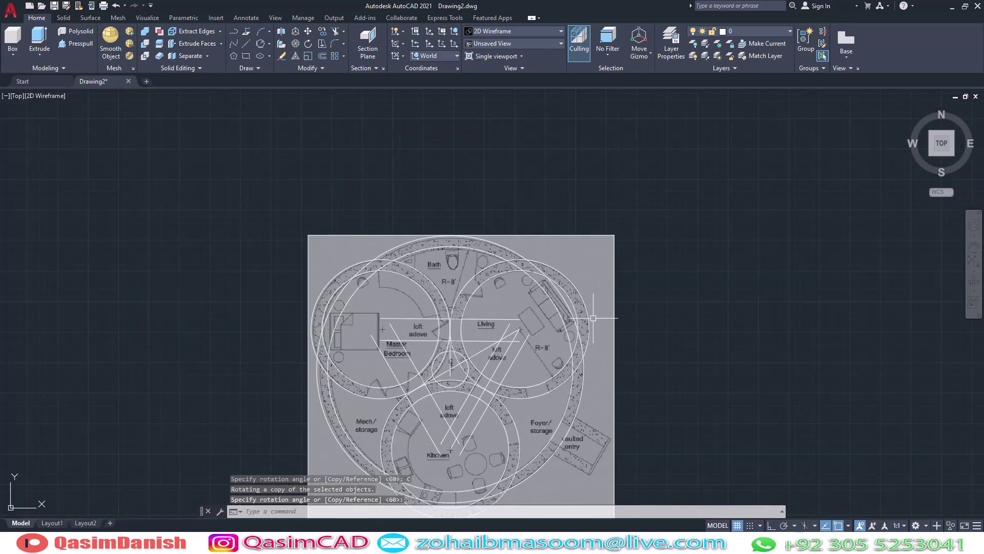
pyautogui.moveTo(579, 402); pyautogui.dragTo(503, 410, button='middle')
pyautogui.scroll(2, 445, 349)
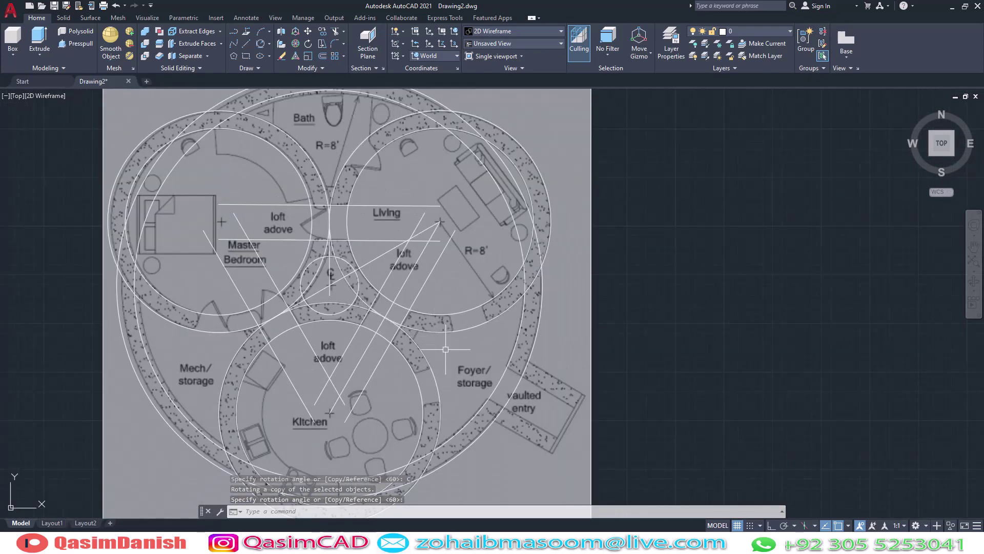
# Draw a line from the centre circle out past the vaulted entry
pyautogui.write('l')
pyautogui.press('Return')
pyautogui.click(329, 285)
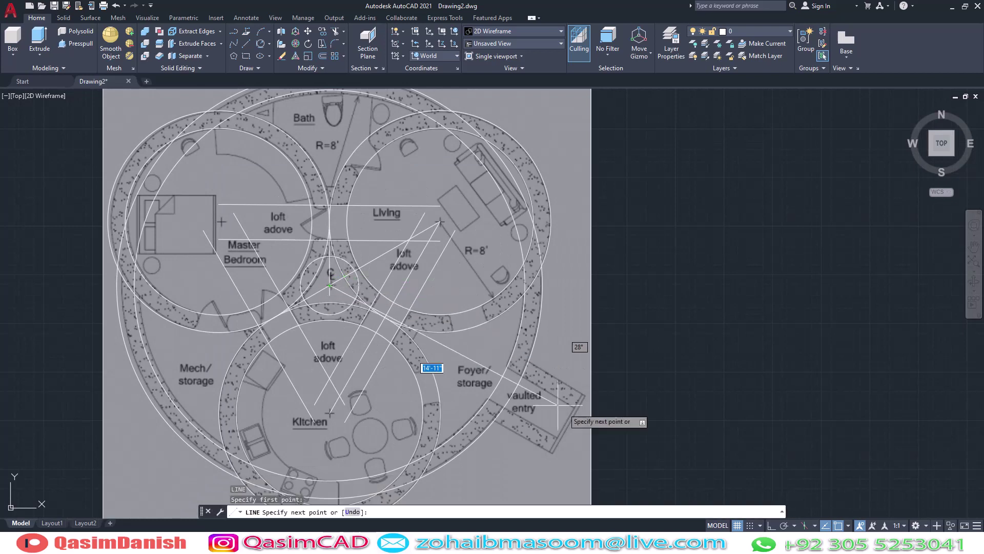
pyautogui.click(646, 469)
pyautogui.press('Escape')
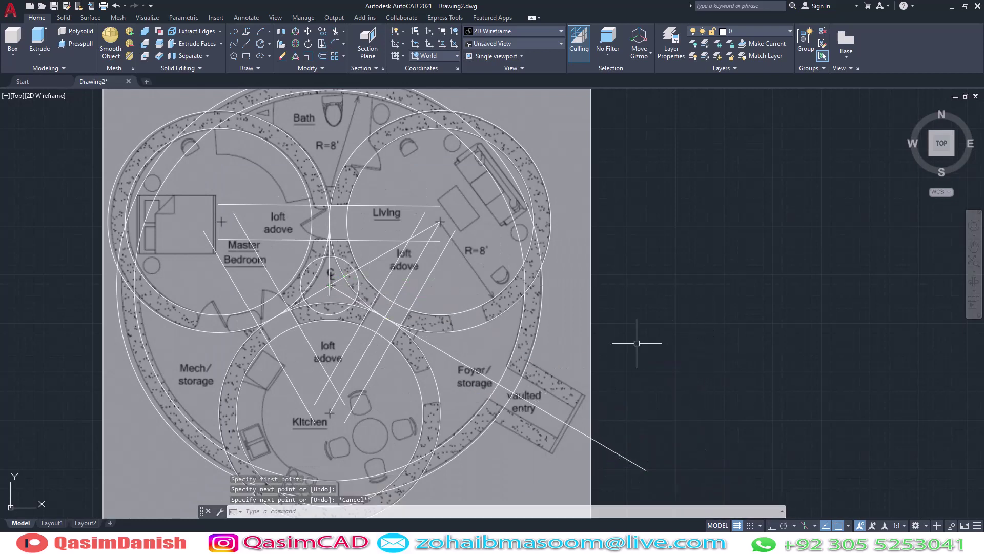
# Offset the entry line several times at the default spacing, above and below it
pyautogui.write('o')
pyautogui.press('Return')
pyautogui.press('Return')
pyautogui.click(570, 425)
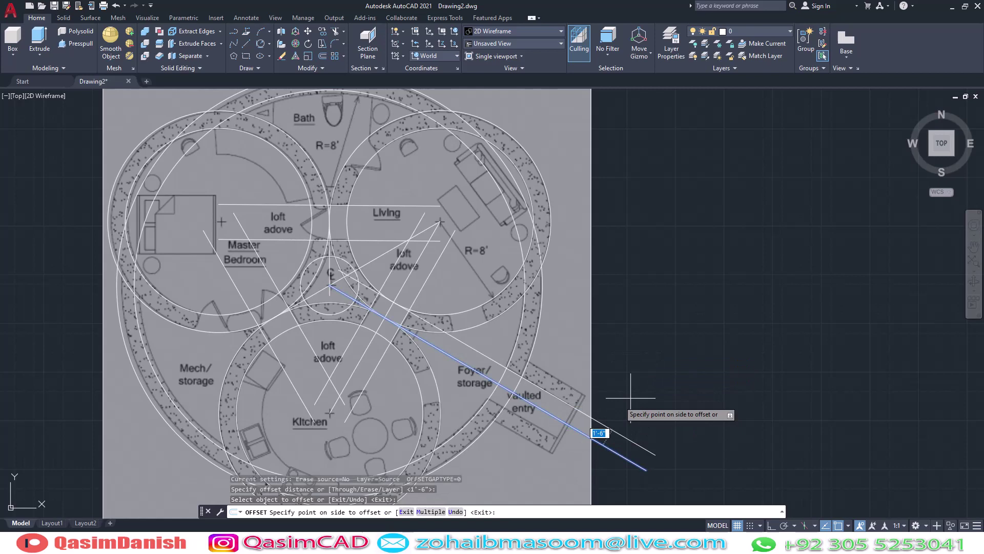
pyautogui.click(570, 430)
pyautogui.click(570, 441)
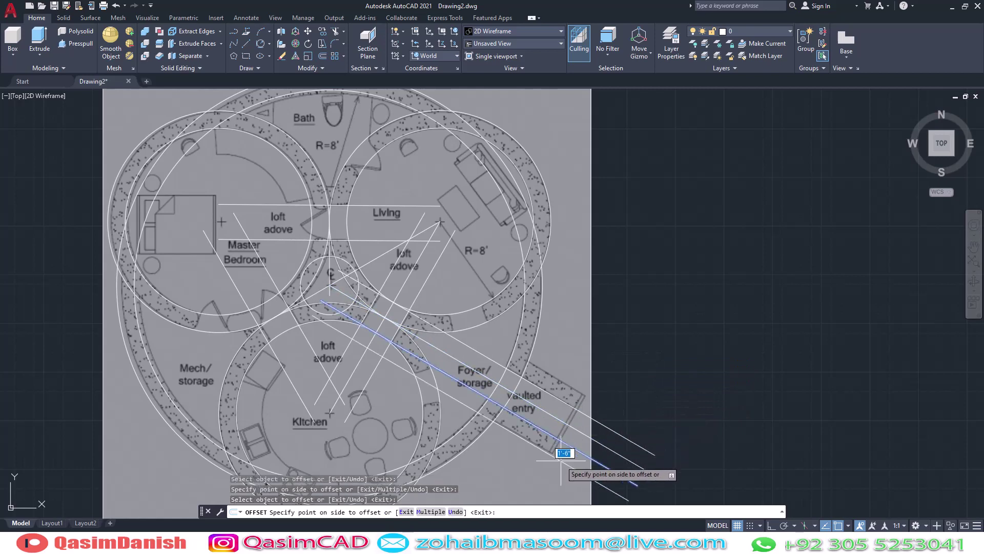
pyautogui.click(576, 420)
pyautogui.click(635, 374)
pyautogui.press('Escape')
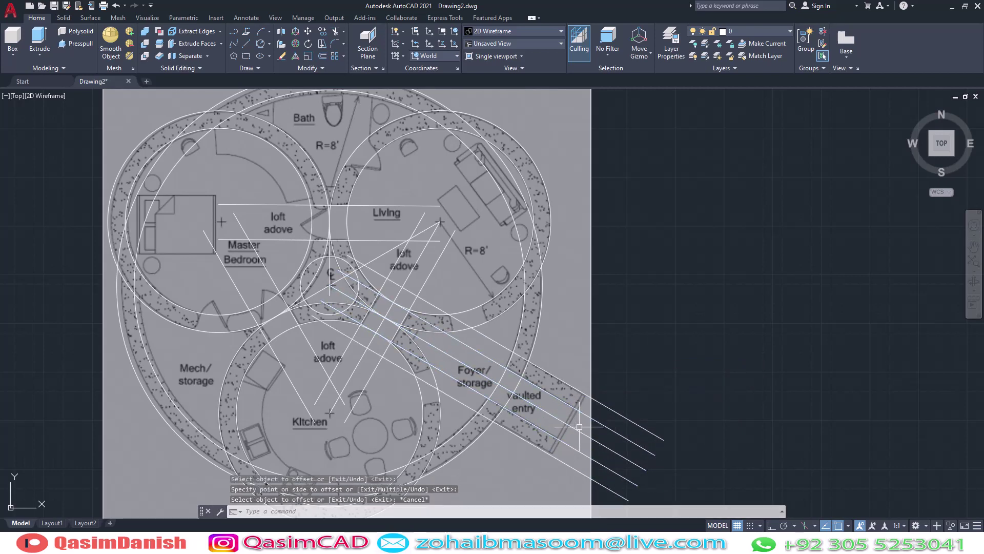
# Erase the unwanted entry line and the two stray diagonal lines
pyautogui.click(576, 432)
pyautogui.write('e')
pyautogui.press('Return')
pyautogui.moveTo(685, 449); pyautogui.dragTo(676, 350, button='middle')
pyautogui.moveTo(500, 406); pyautogui.dragTo(501, 431, button='middle')
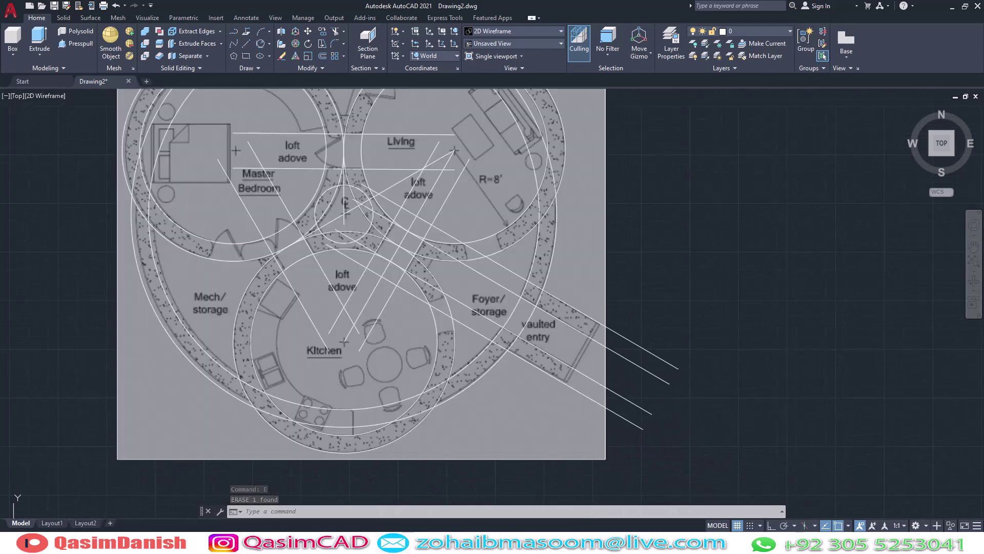
pyautogui.moveTo(328, 324); pyautogui.dragTo(332, 328, button='middle')
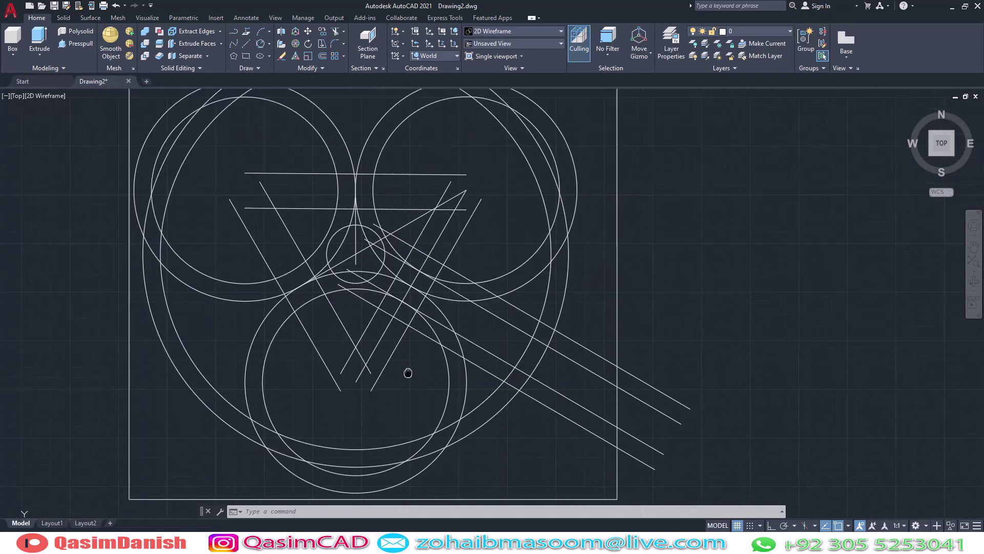
pyautogui.moveTo(398, 335); pyautogui.dragTo(408, 372, button='middle')
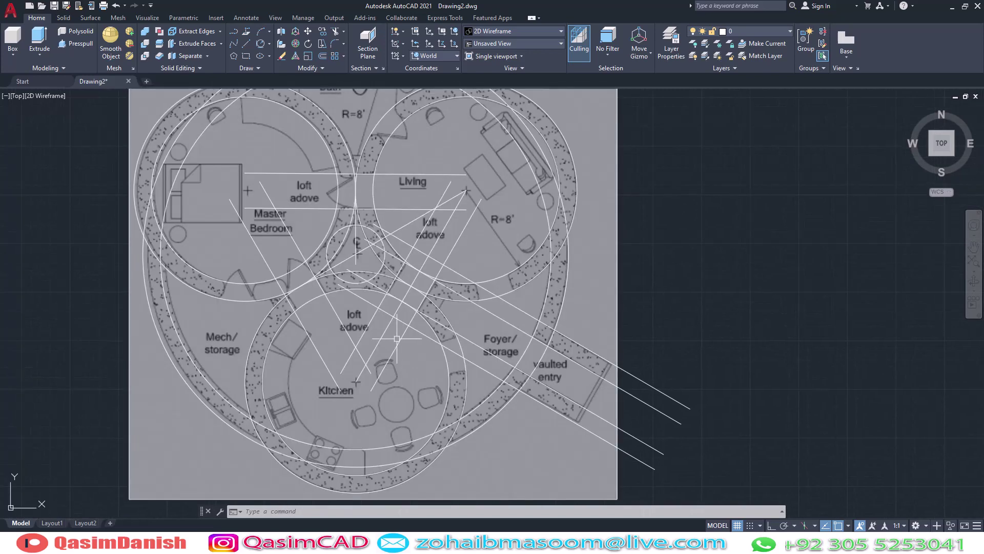
pyautogui.scroll(2, 371, 237)
pyautogui.click(359, 260)
pyautogui.write('E')
pyautogui.press('Return')
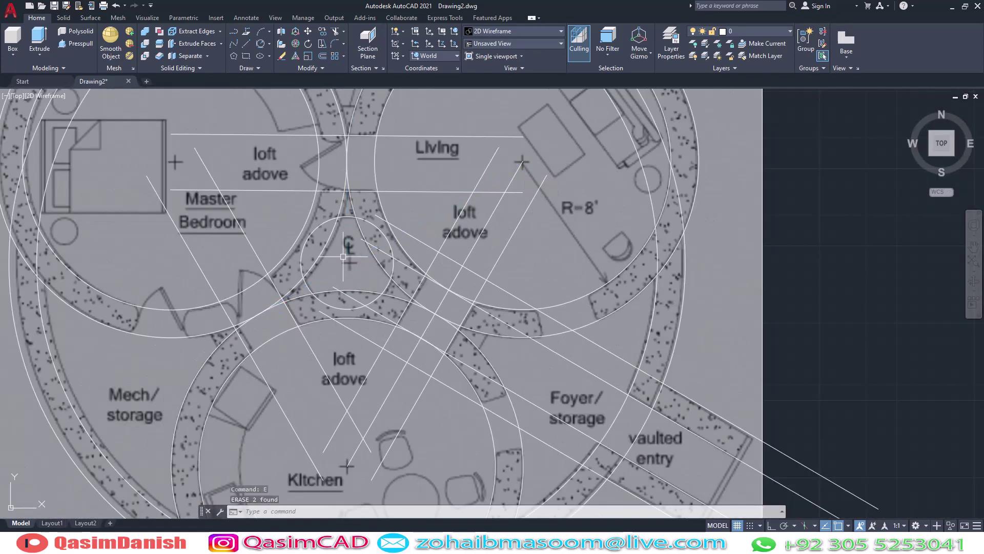
pyautogui.moveTo(343, 257); pyautogui.dragTo(370, 313, button='middle')
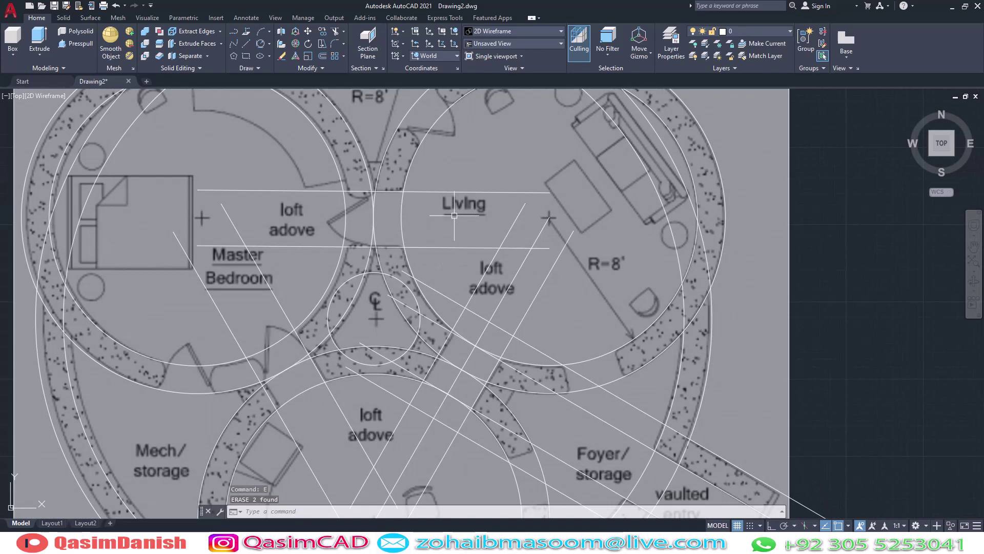
pyautogui.moveTo(454, 215); pyautogui.dragTo(479, 287, button='middle')
pyautogui.moveTo(589, 338); pyautogui.dragTo(562, 404, button='middle')
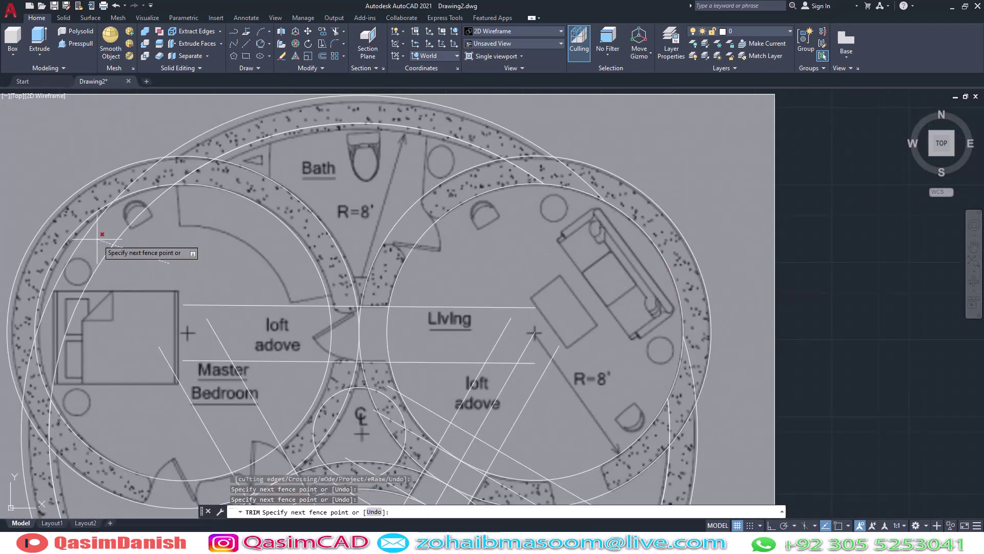
# Fence-trim the wall-circle arcs crossing the bedroom–living and kitchen–living passage lines
pyautogui.click(113, 245)
pyautogui.press('Return')
pyautogui.moveTo(390, 461); pyautogui.dragTo(394, 234, button='middle')
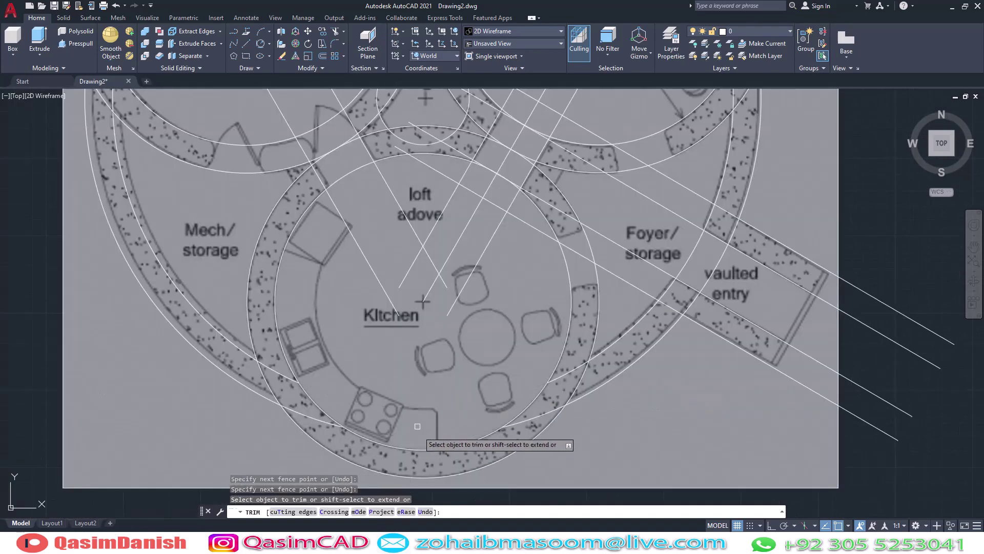
pyautogui.moveTo(249, 296); pyautogui.dragTo(353, 391, button='middle')
pyautogui.click(352, 391)
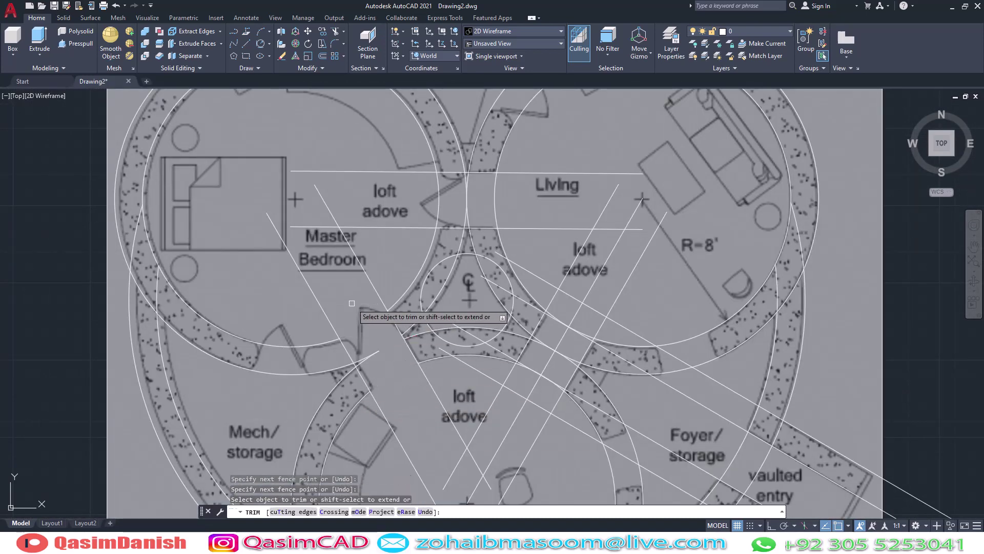
pyautogui.moveTo(305, 287); pyautogui.dragTo(333, 391, button='middle')
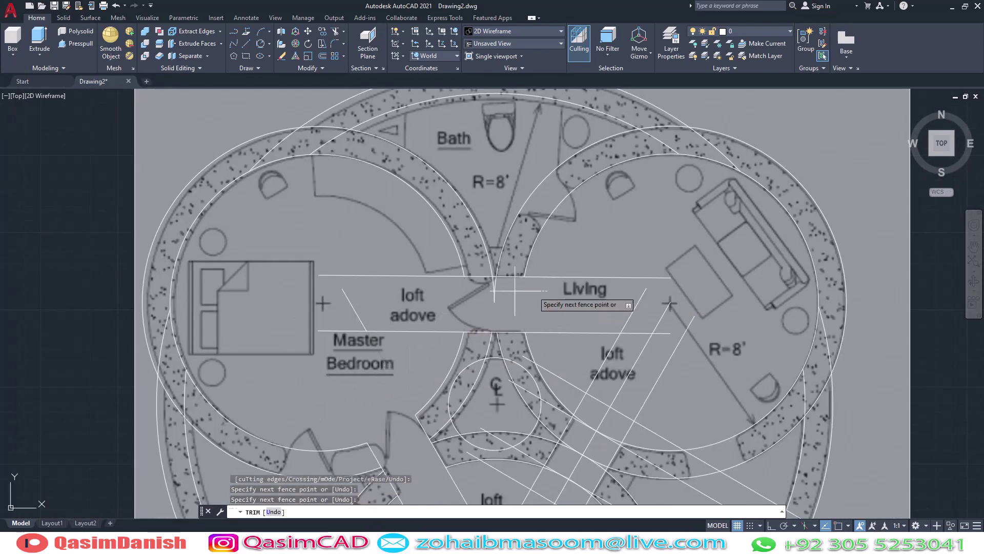
pyautogui.moveTo(628, 400); pyautogui.dragTo(562, 263, button='middle')
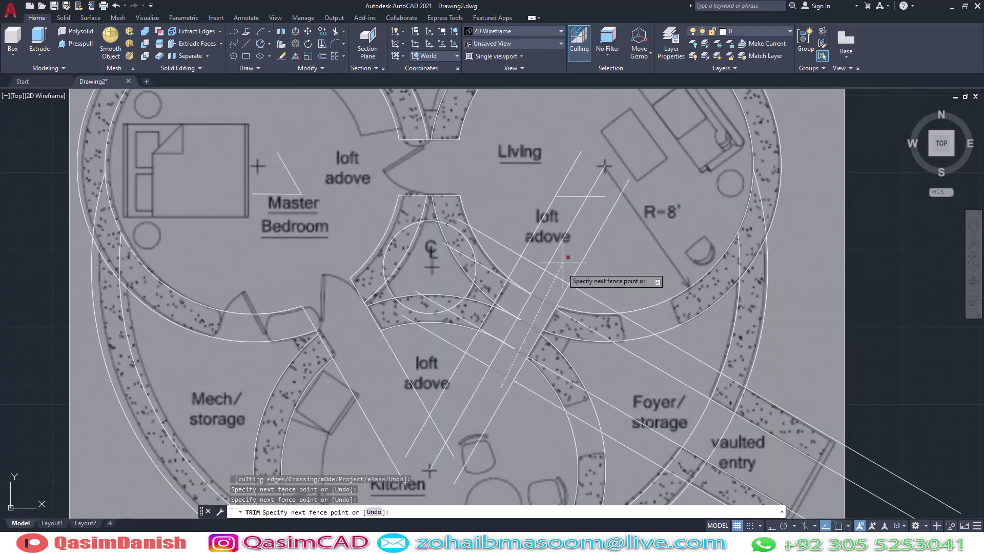
pyautogui.press('Return')
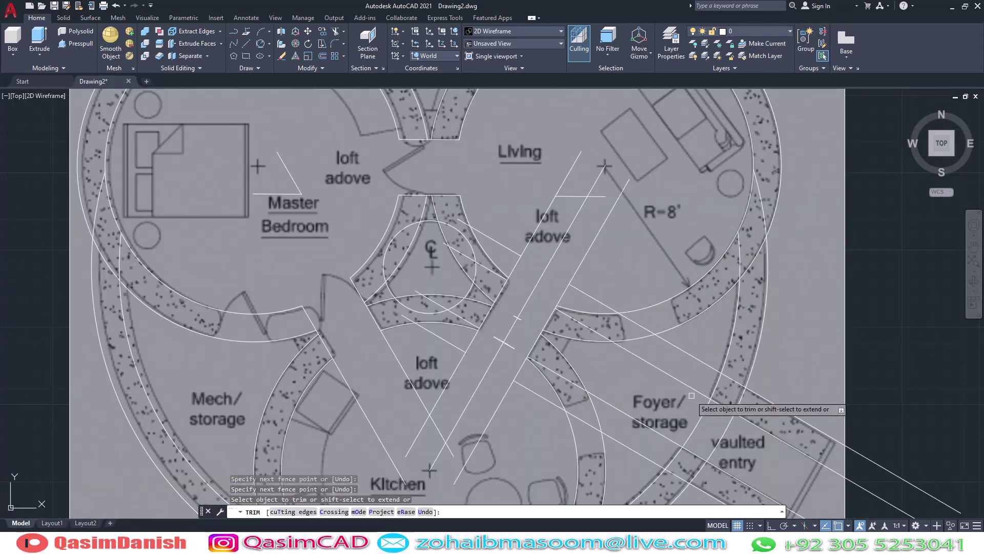
pyautogui.moveTo(691, 395); pyautogui.dragTo(597, 351, button='middle')
pyautogui.press('Escape')
pyautogui.moveTo(687, 283); pyautogui.dragTo(670, 289, button='middle')
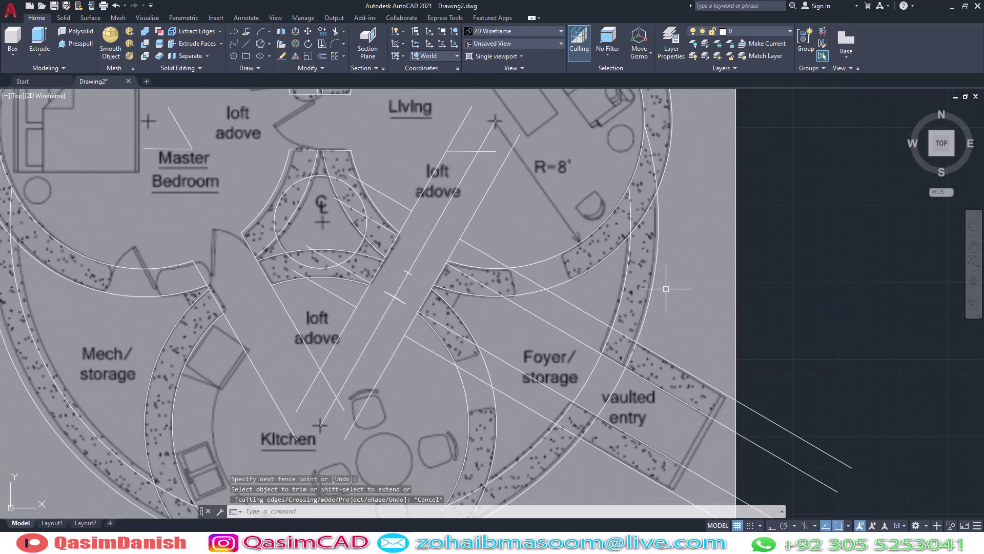
pyautogui.write('ro')
pyautogui.press('Return')
# Make a rotated copy of the two parallel lines pivoting about their line ends
pyautogui.click(505, 200)
pyautogui.click(429, 188)
pyautogui.click(495, 122)
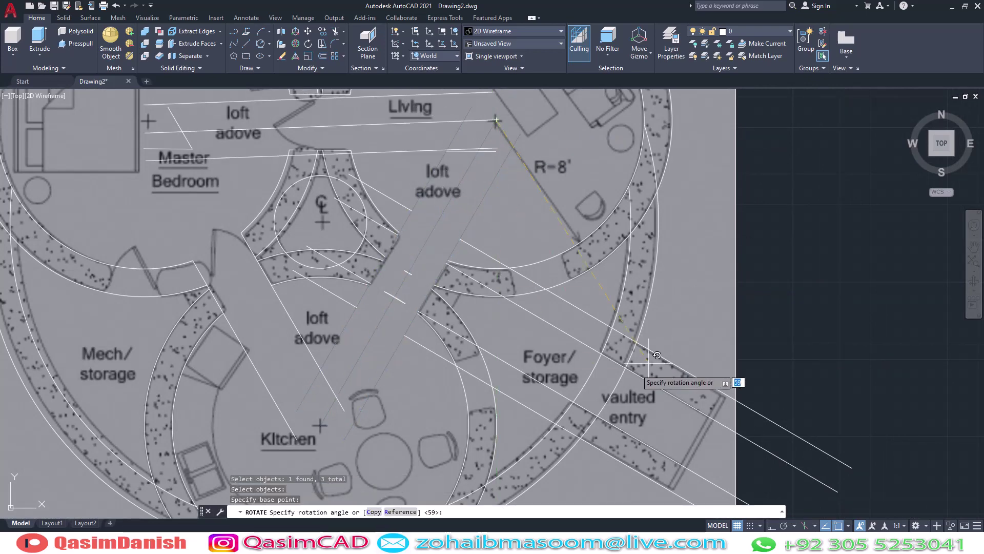
pyautogui.write('c')
pyautogui.press('Return')
pyautogui.scroll(-4, 538, 347)
pyautogui.scroll(-2, 538, 348)
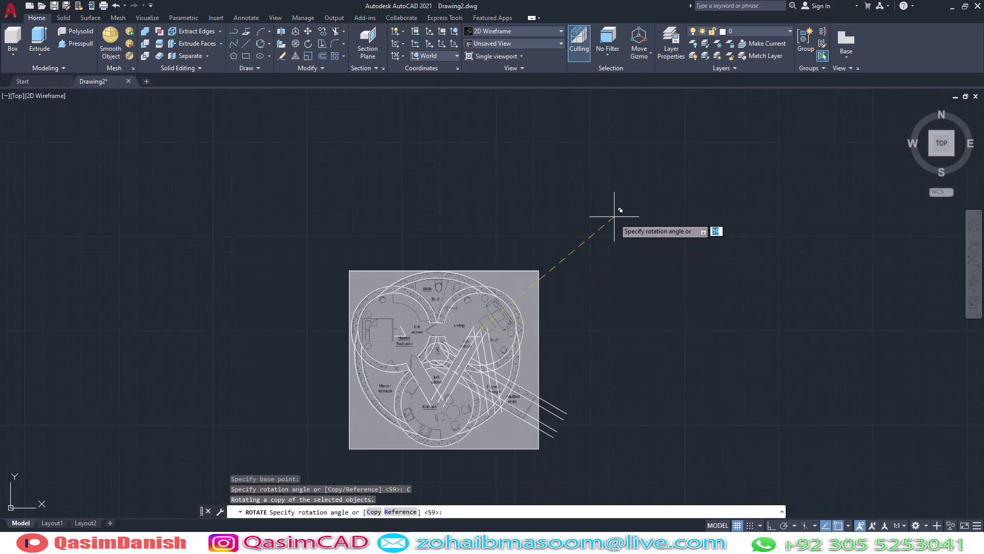
pyautogui.click(619, 193)
pyautogui.moveTo(573, 375); pyautogui.dragTo(495, 285, button='middle')
pyautogui.scroll(2, 495, 285)
pyautogui.scroll(4, 495, 286)
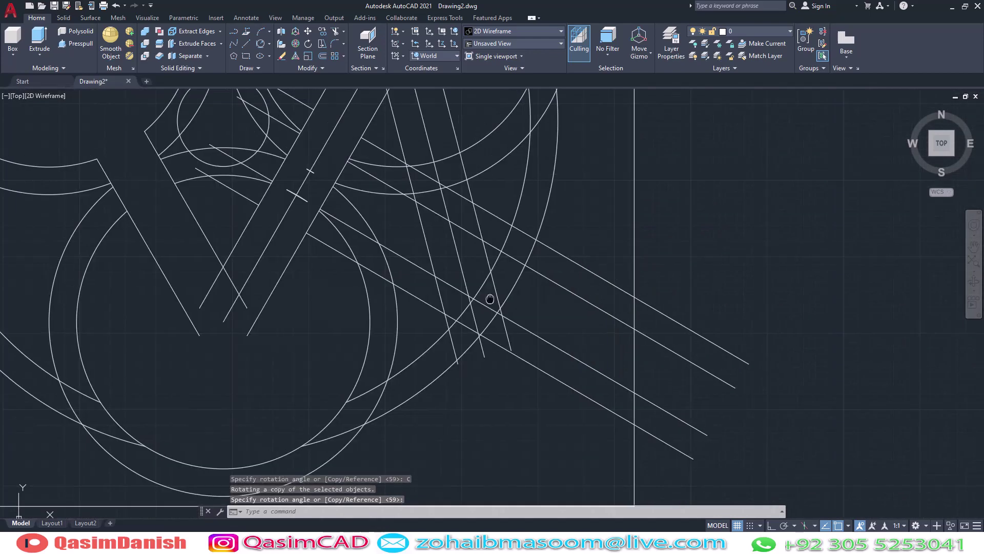
pyautogui.scroll(-2, 495, 286)
# Try a rotated copy of another set of corridor lines, then cancel it
pyautogui.press('space')
pyautogui.click(325, 307)
pyautogui.click(274, 264)
pyautogui.click(254, 249)
pyautogui.press('Return')
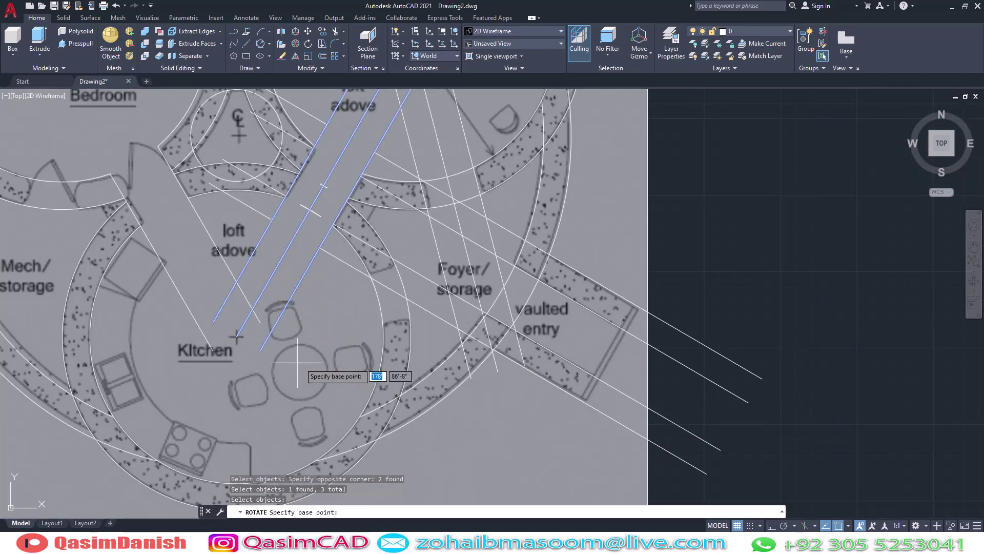
pyautogui.click(237, 336)
pyautogui.write('c')
pyautogui.press('Return')
pyautogui.moveTo(422, 464); pyautogui.dragTo(427, 358, button='middle')
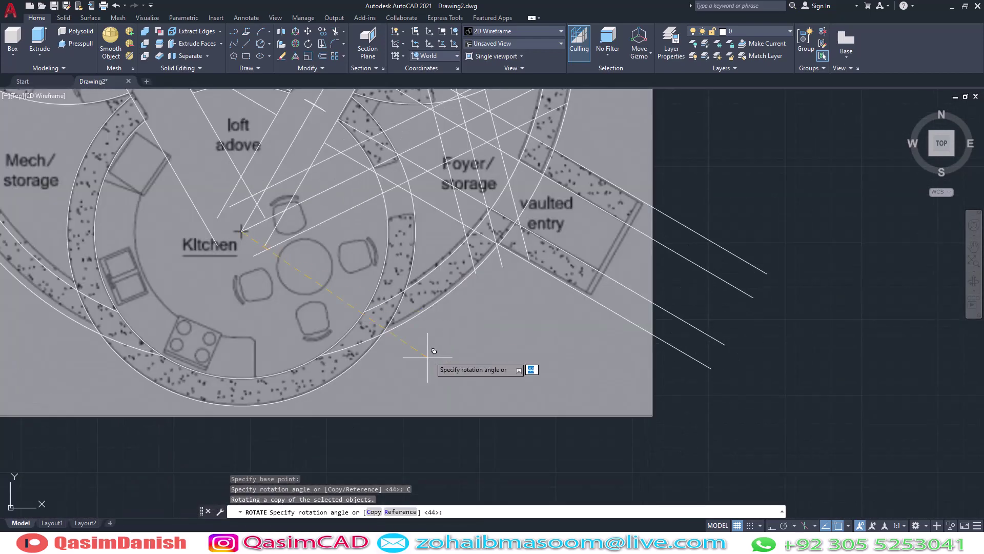
pyautogui.press('Escape')
pyautogui.scroll(-3, 391, 351)
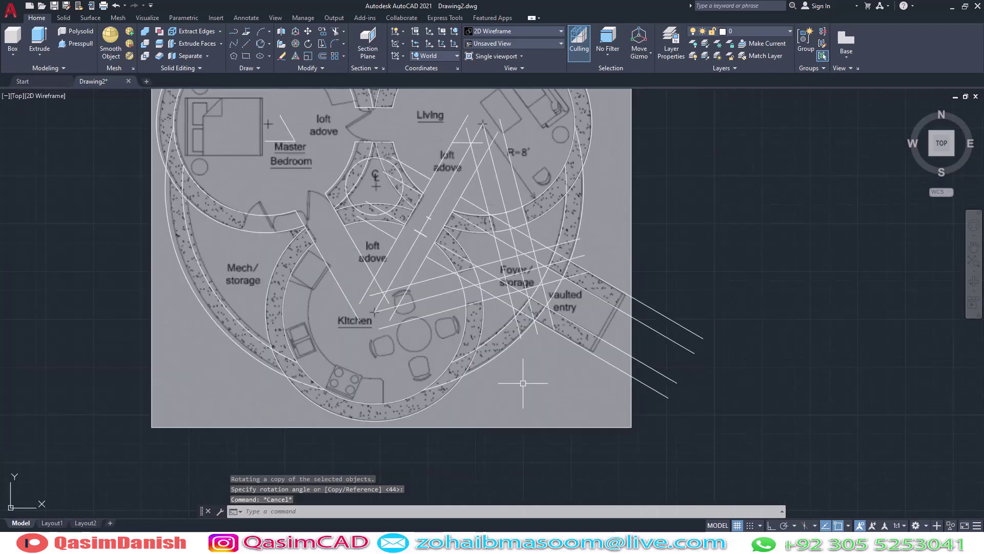
pyautogui.moveTo(527, 384); pyautogui.dragTo(660, 259, button='middle')
pyautogui.moveTo(489, 117); pyautogui.dragTo(483, 256, button='middle')
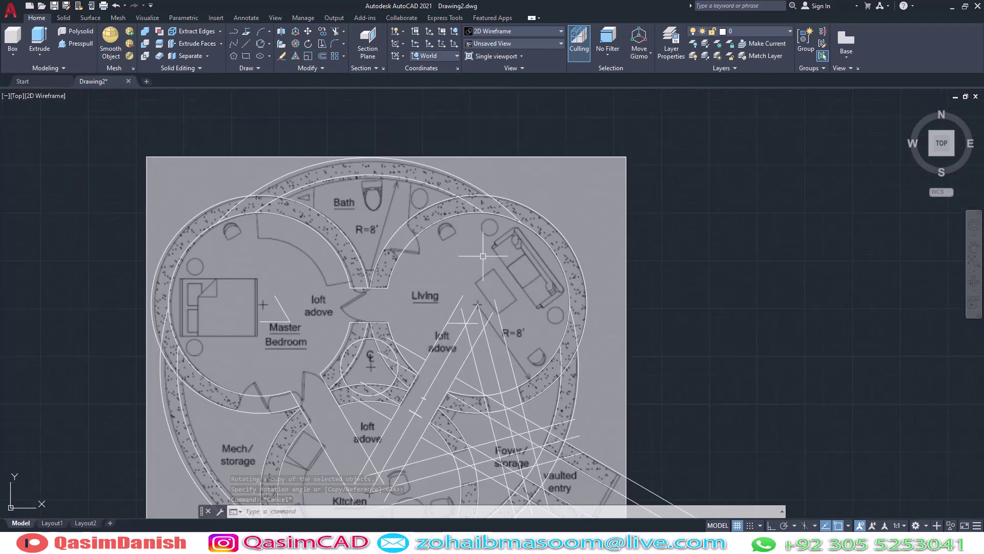
# Copy the two parallel guide lines rotated about the Living circle centre toward the Bath
pyautogui.write('ro')
pyautogui.press('Return')
pyautogui.click(416, 395)
pyautogui.click(436, 359)
pyautogui.press('Return')
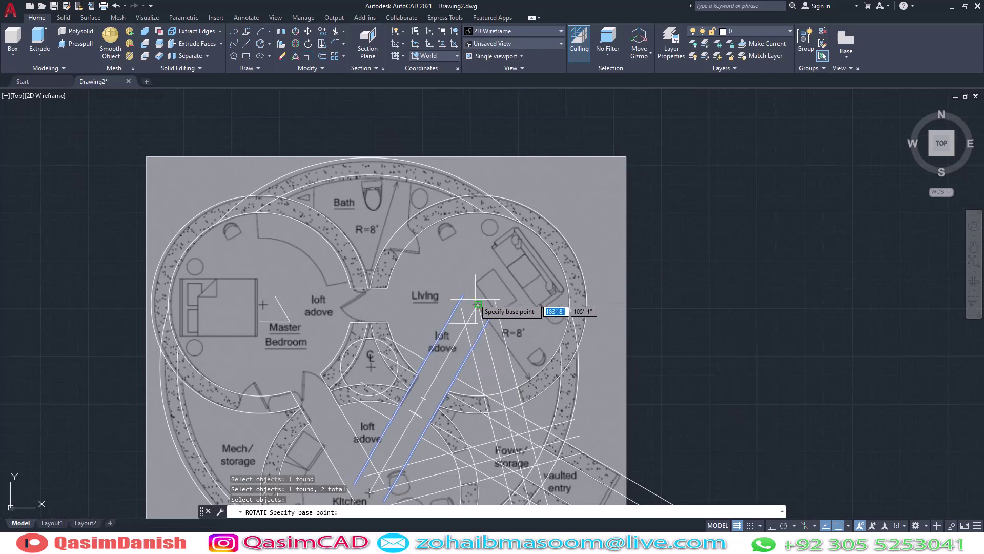
pyautogui.click(478, 305)
pyautogui.click(373, 511)
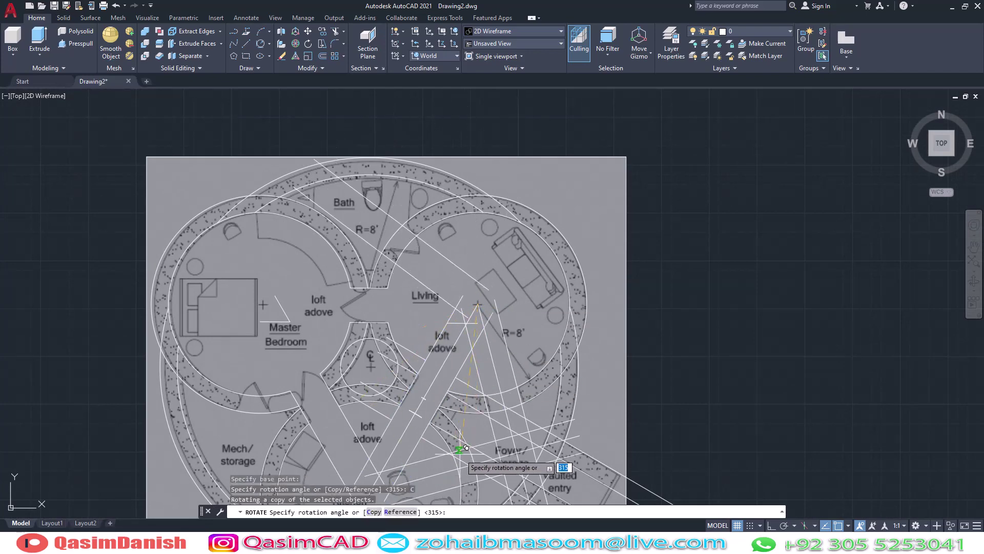
pyautogui.moveTo(454, 458); pyautogui.dragTo(419, 441, button='middle')
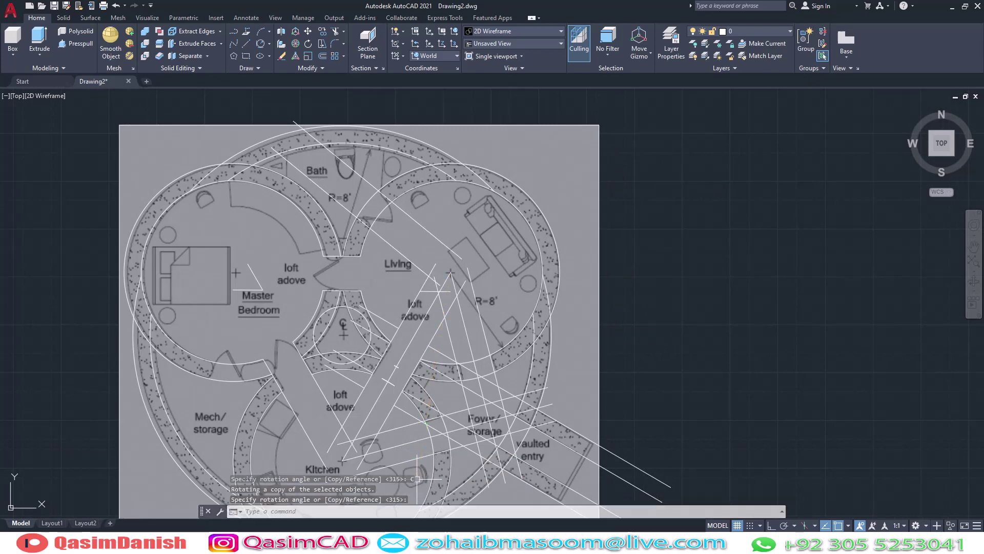
pyautogui.scroll(1, 376, 213)
# Fence-trim the overlapping lines across the central loft area
pyautogui.scroll(1, 377, 212)
pyautogui.scroll(3, 377, 213)
pyautogui.press('Return')
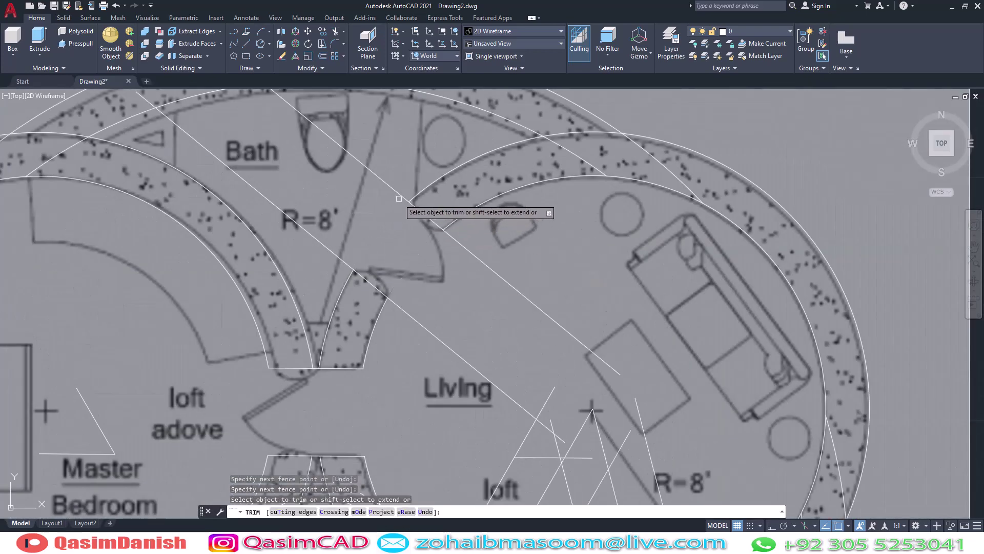
pyautogui.scroll(-6, 512, 257)
pyautogui.scroll(3, 507, 383)
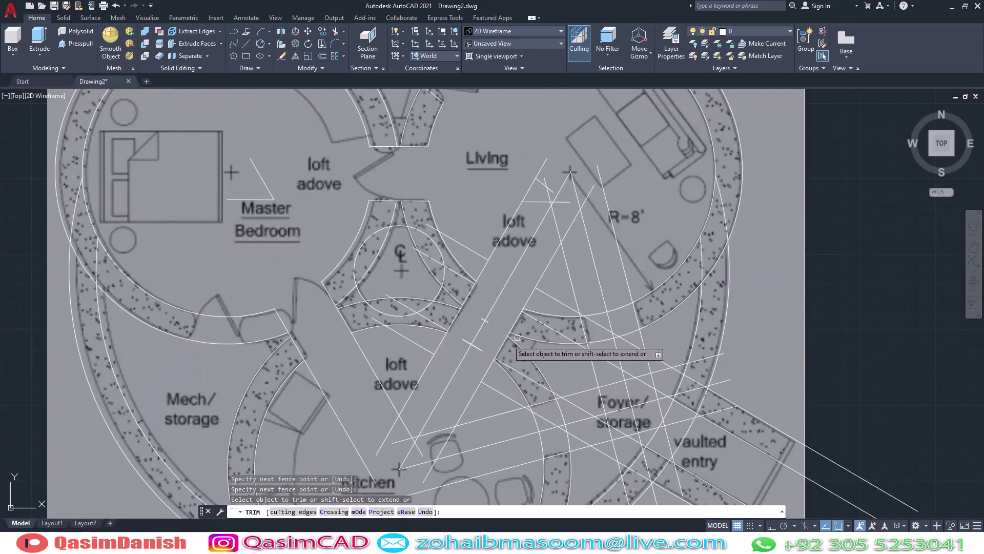
pyautogui.scroll(4, 508, 383)
pyautogui.click(605, 216)
pyautogui.click(573, 210)
pyautogui.scroll(-7, 573, 210)
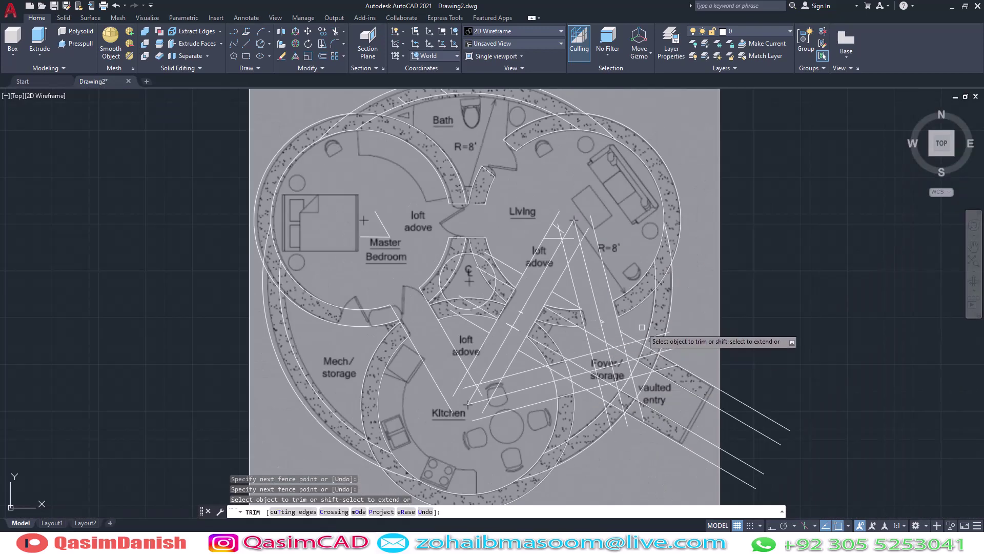
pyautogui.press('Return')
# Trim the diagonal guide lines back to the wall edges and the central triangle wall
pyautogui.scroll(7, 580, 312)
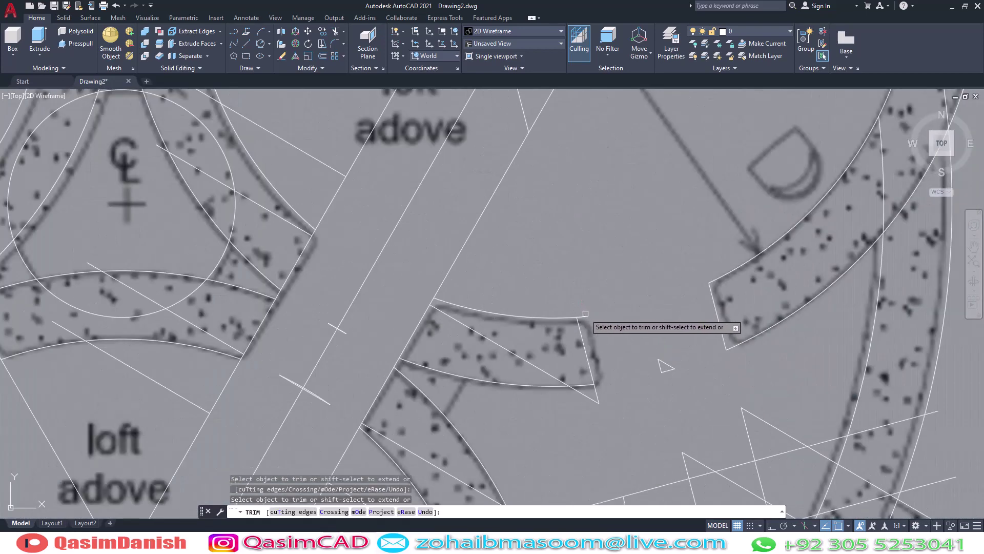
pyautogui.click(585, 313)
pyautogui.scroll(-5, 585, 313)
pyautogui.press('Return')
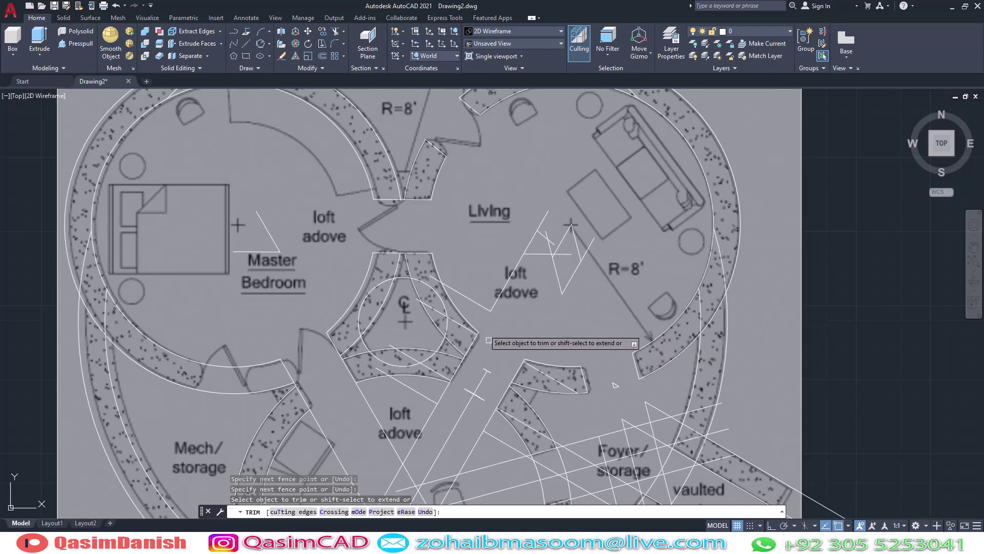
pyautogui.click(453, 410)
pyautogui.click(437, 409)
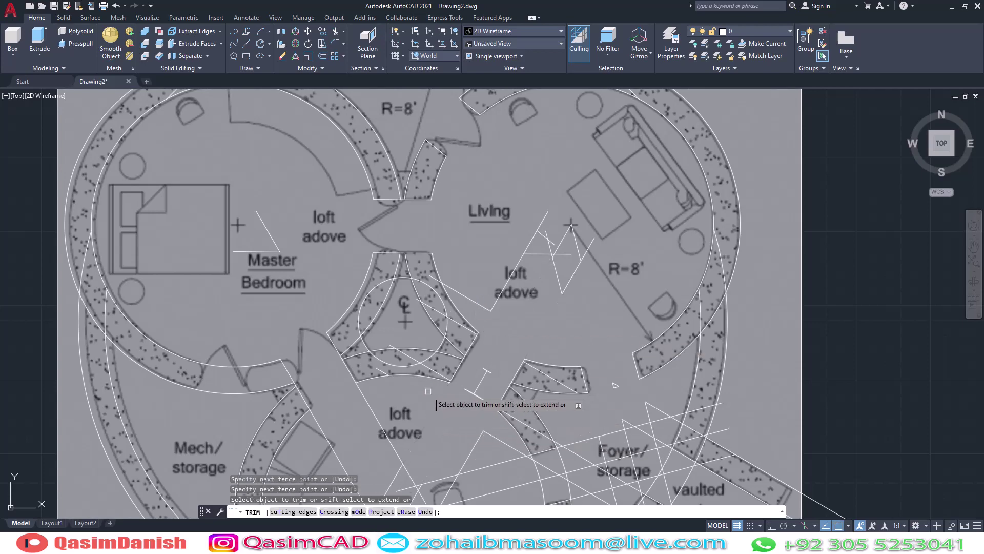
pyautogui.scroll(4, 479, 362)
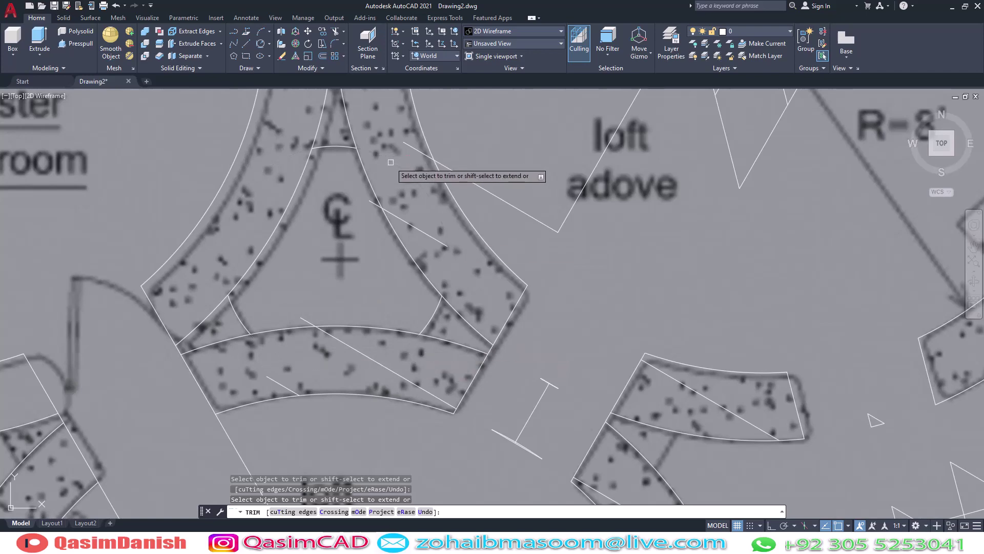
pyautogui.click(309, 319)
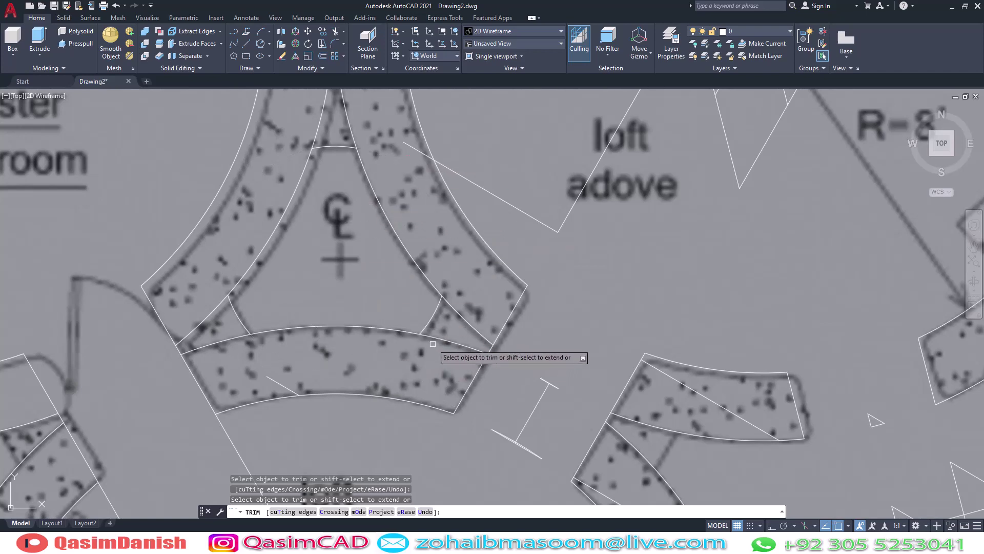
# Trim the overlapping wall arcs near the Bath, then undo that trim
pyautogui.scroll(-3, 369, 344)
pyautogui.scroll(2, 410, 287)
pyautogui.scroll(5, 419, 266)
pyautogui.moveTo(420, 266); pyautogui.dragTo(320, 279)
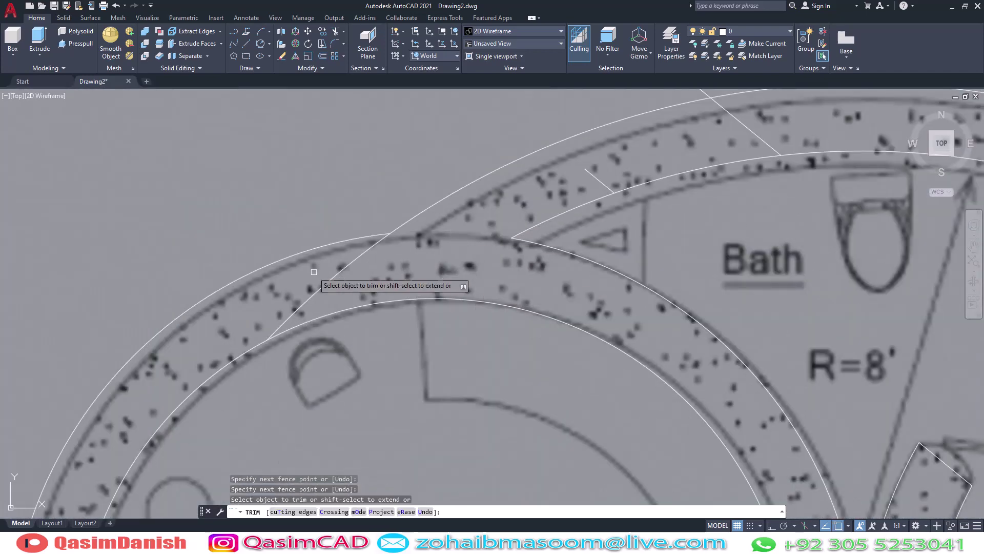
pyautogui.scroll(-4, 338, 384)
pyautogui.scroll(3, 336, 311)
pyautogui.scroll(-5, 298, 237)
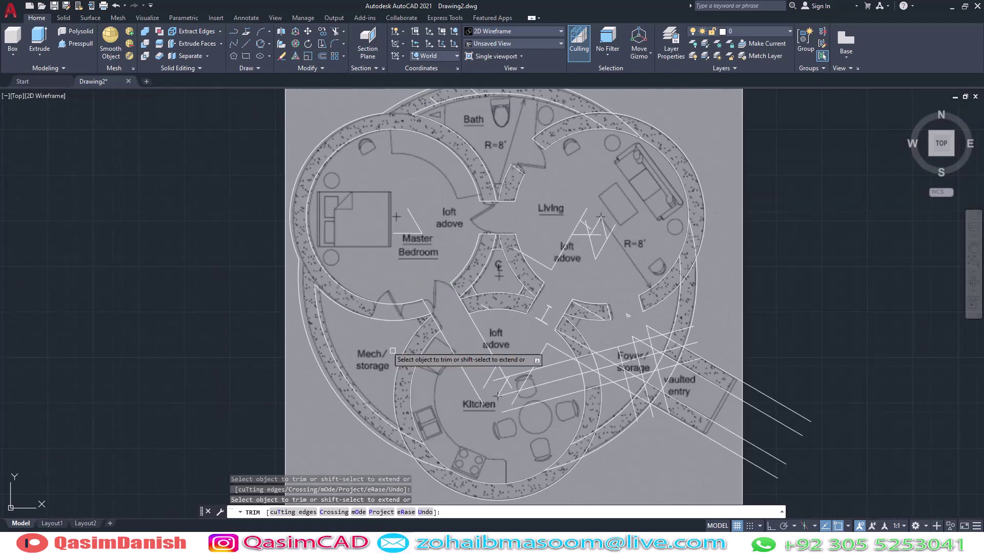
pyautogui.scroll(5, 320, 347)
pyautogui.scroll(-4, 321, 281)
pyautogui.scroll(5, 487, 281)
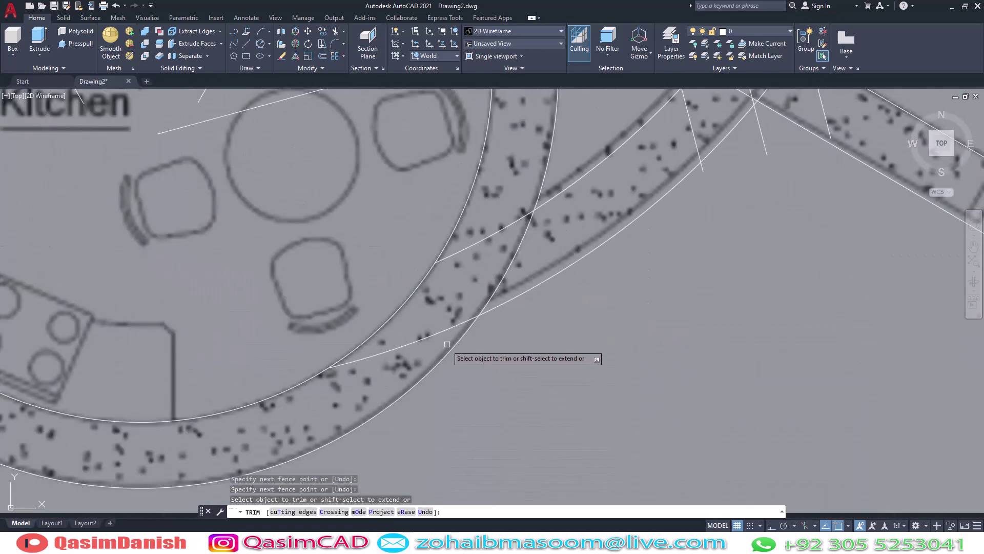
pyautogui.hotkey('ctrl', 'z')
# Trim the lines crossing the Foyer wall and the junction near the entry
pyautogui.scroll(-3, 446, 388)
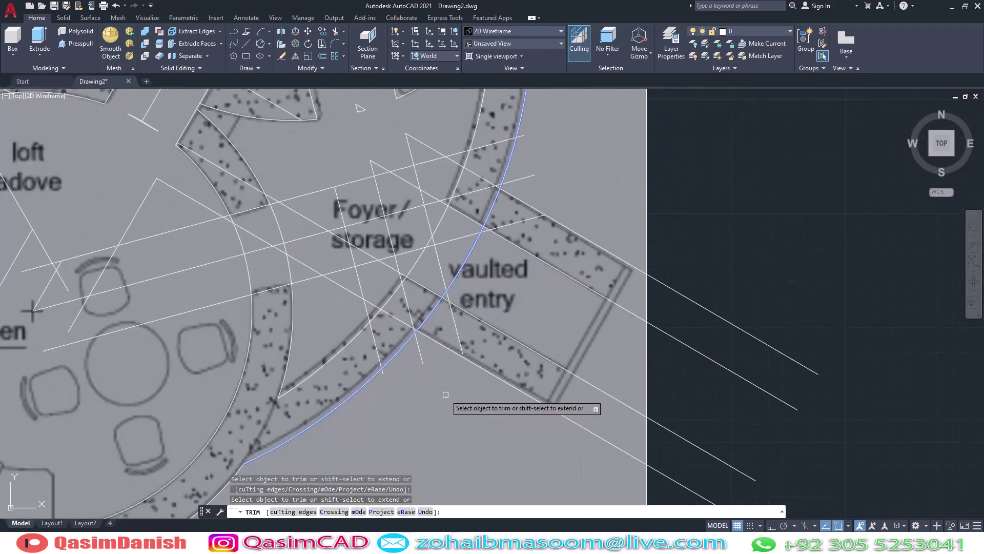
pyautogui.scroll(3, 354, 382)
pyautogui.moveTo(416, 388); pyautogui.dragTo(520, 358)
pyautogui.click(422, 341)
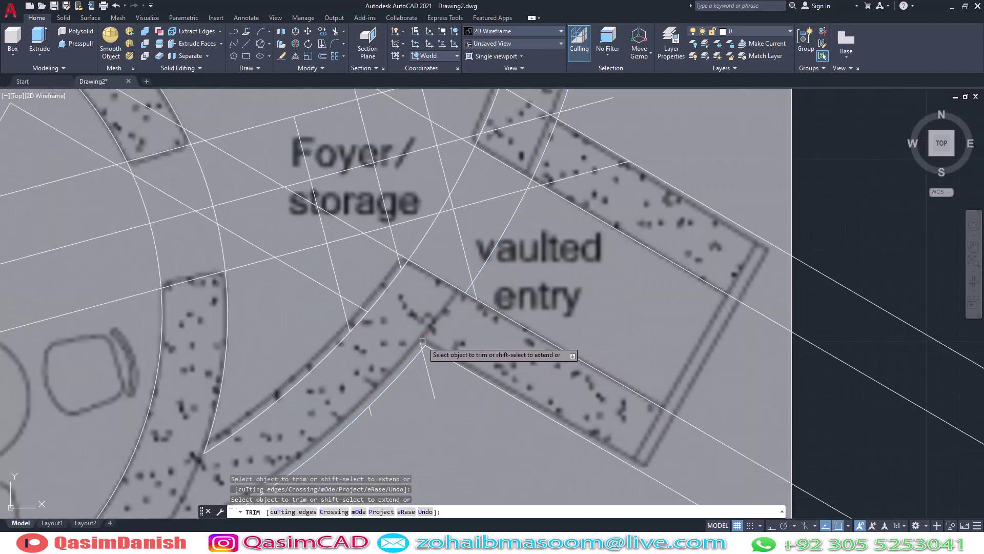
# Fence-trim the Foyer lines and cut off the leftover segments
pyautogui.moveTo(612, 192); pyautogui.dragTo(563, 326, button='middle')
pyautogui.click(576, 269)
pyautogui.click(528, 165)
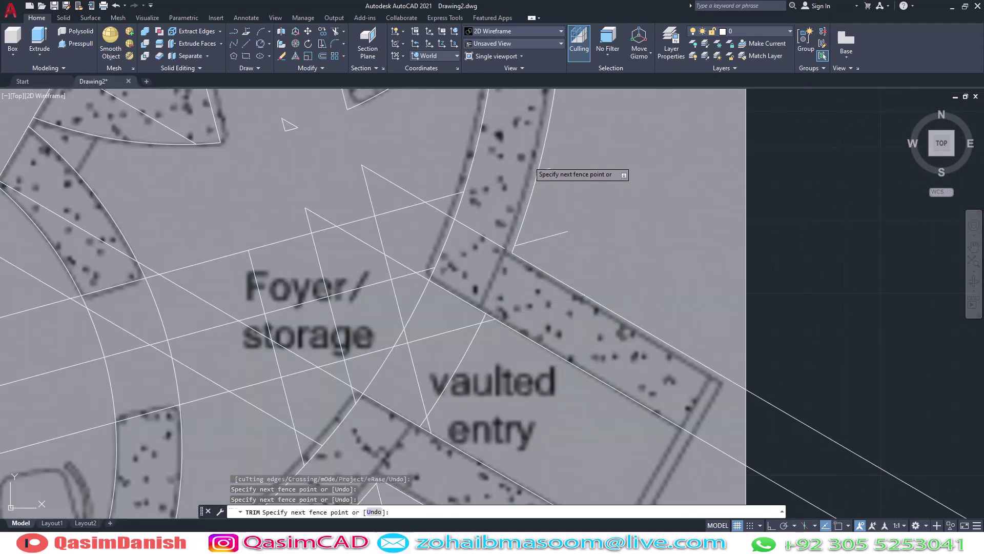
pyautogui.click(481, 433)
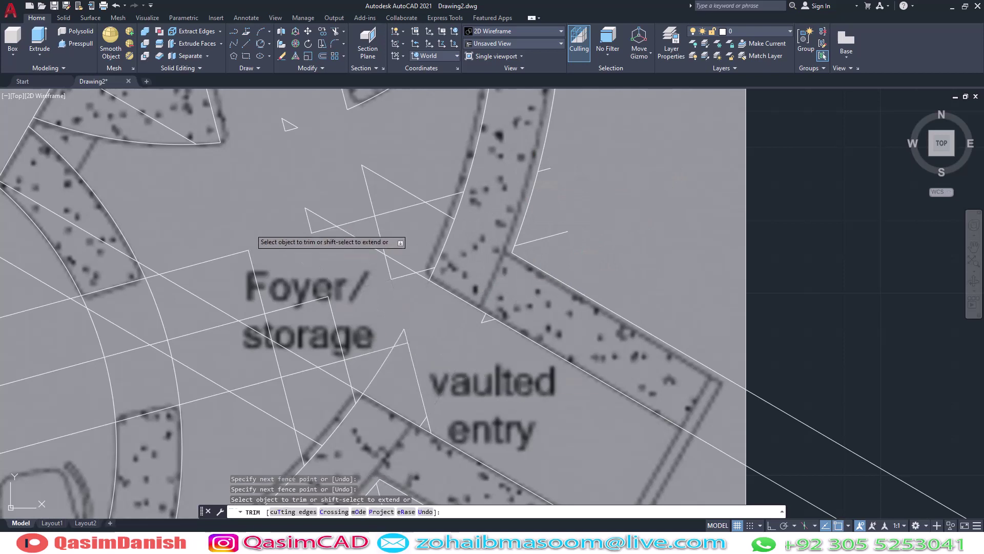
pyautogui.click(207, 256)
pyautogui.click(427, 353)
pyautogui.click(457, 177)
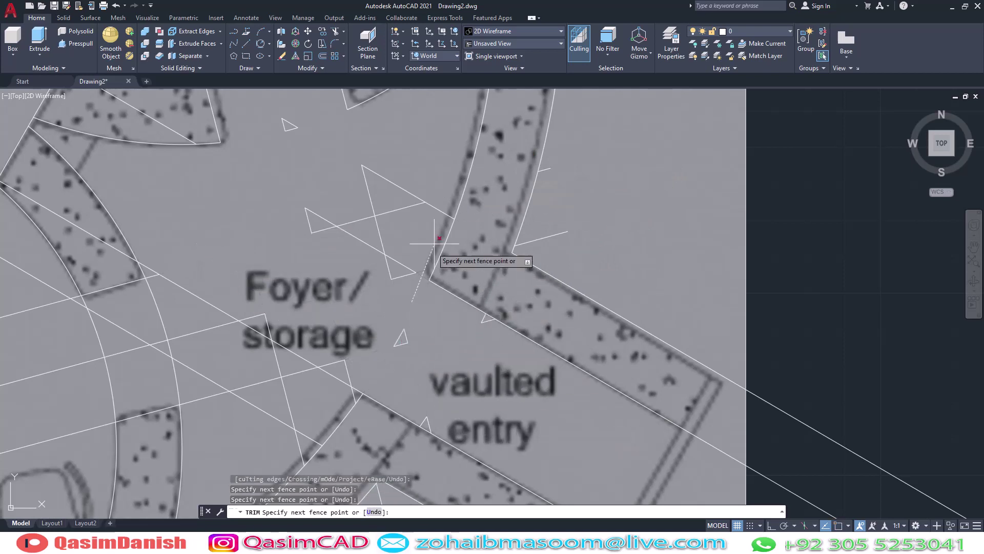
pyautogui.press('Return')
# Trim away the remaining stray line stubs and a short line end
pyautogui.click(544, 236)
pyautogui.click(544, 168)
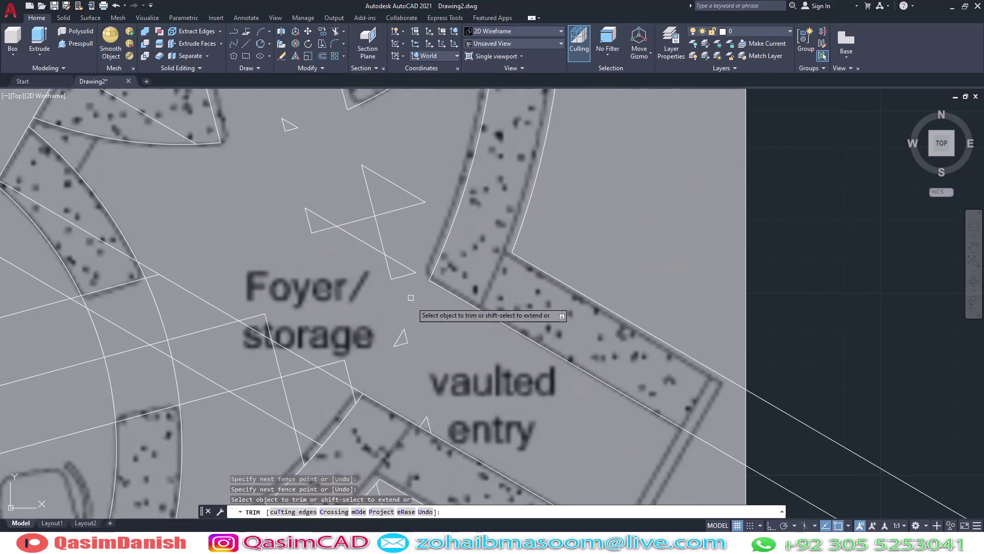
pyautogui.scroll(-2, 447, 411)
pyautogui.scroll(-2, 439, 382)
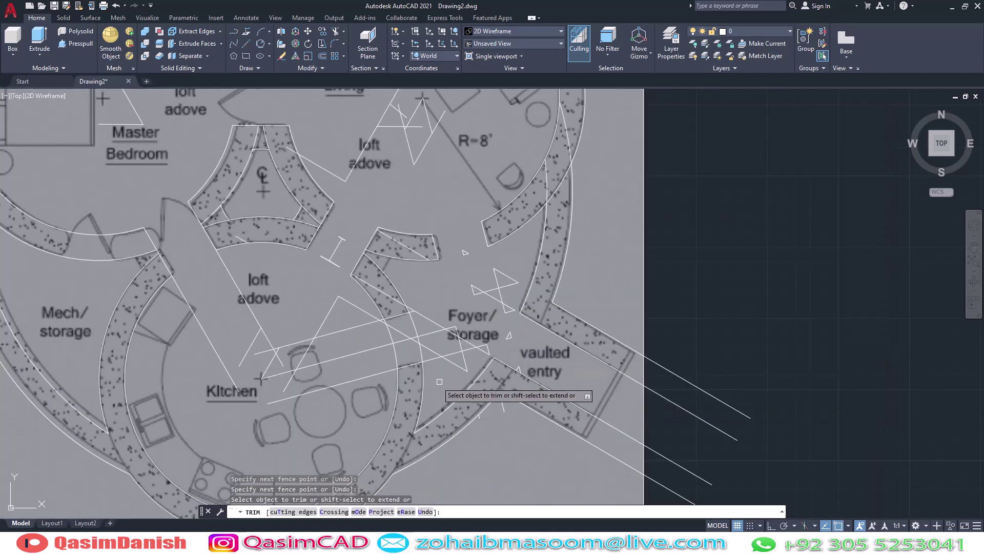
pyautogui.press('Return')
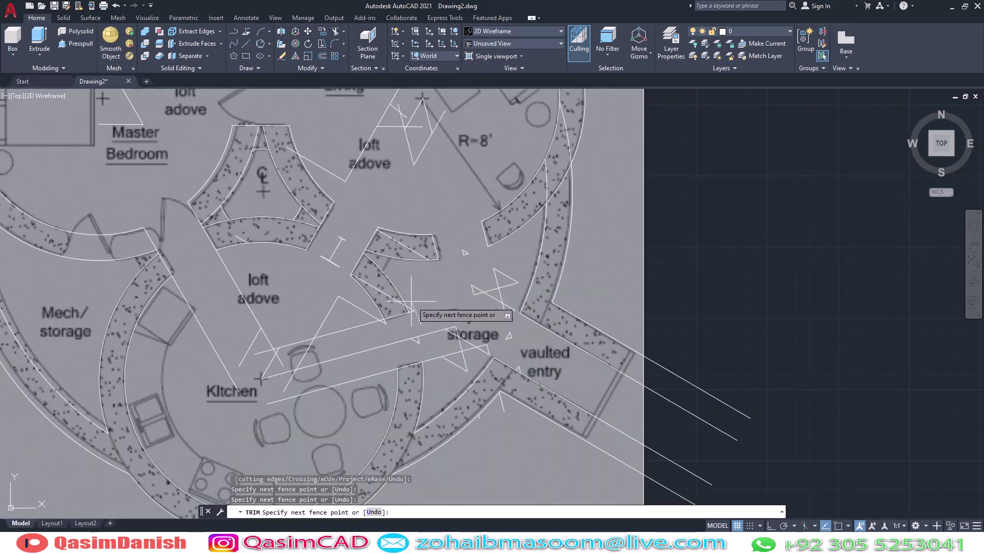
pyautogui.click(387, 324)
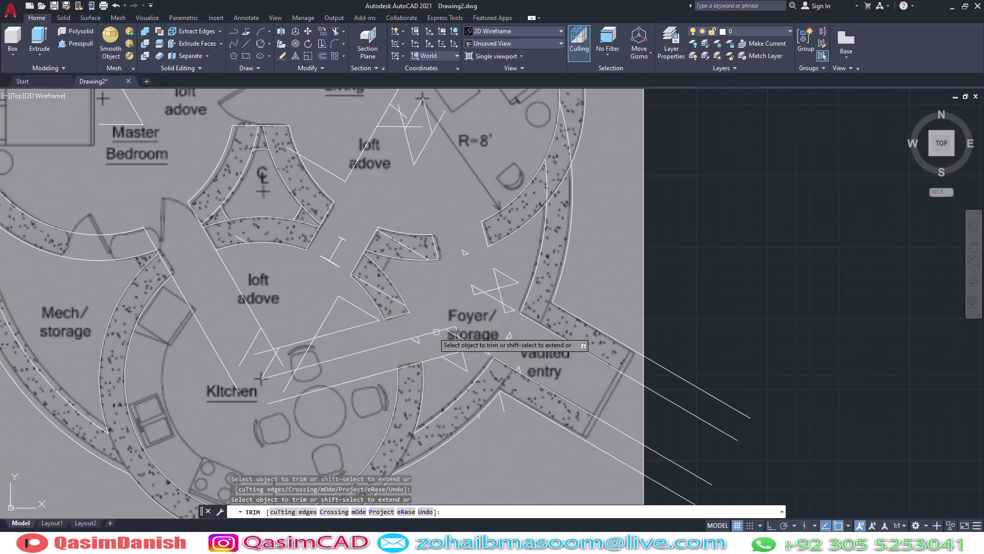
# Fence-trim the lines near the kitchen and end the trim command
pyautogui.moveTo(461, 297); pyautogui.dragTo(467, 270, button='middle')
pyautogui.click(461, 339)
pyautogui.click(395, 339)
pyautogui.press('Return')
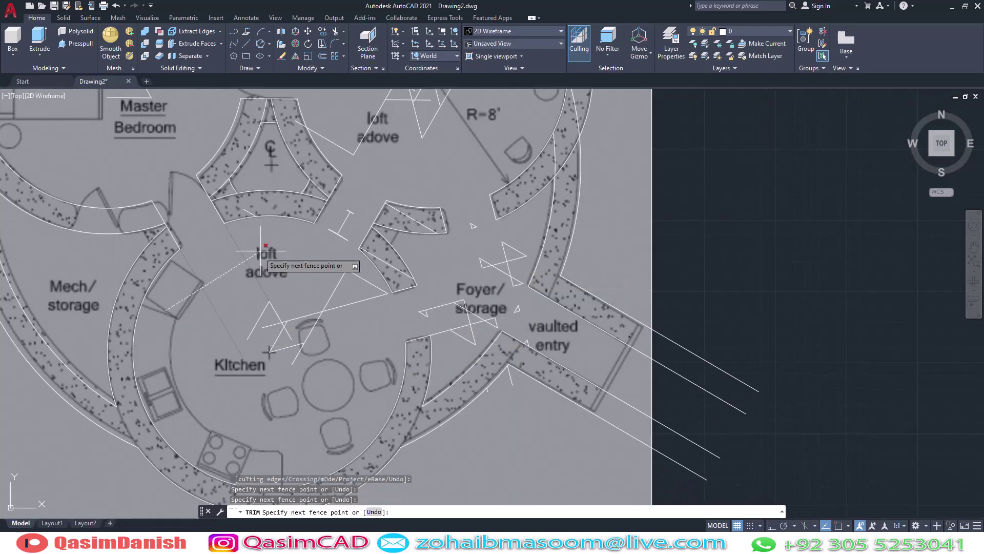
pyautogui.moveTo(259, 266); pyautogui.dragTo(350, 347, button='middle')
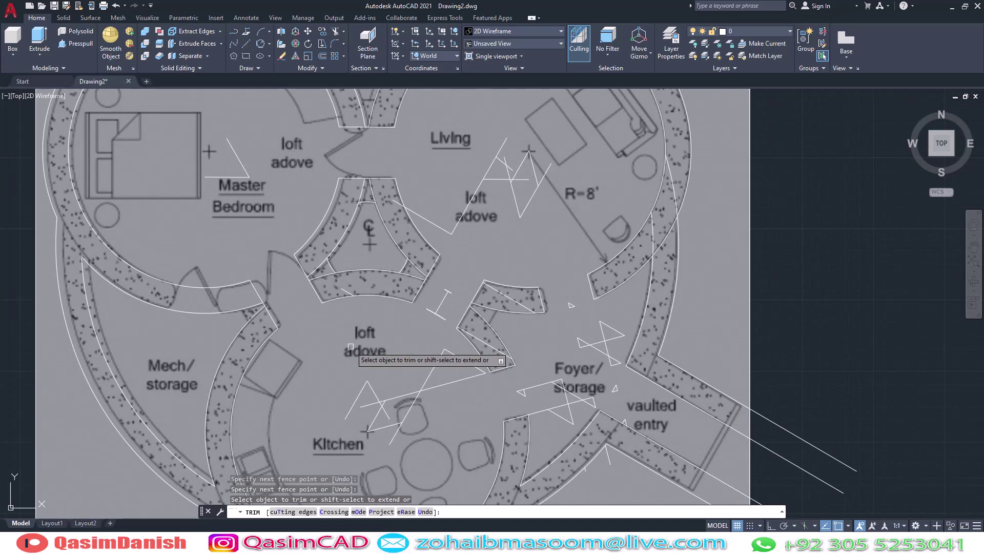
pyautogui.press('Escape')
# Erase the stray lines and the leftover lines near the kitchen
pyautogui.click(330, 327)
pyautogui.click(462, 451)
pyautogui.write('E')
pyautogui.press('Return')
pyautogui.moveTo(461, 410); pyautogui.dragTo(381, 350)
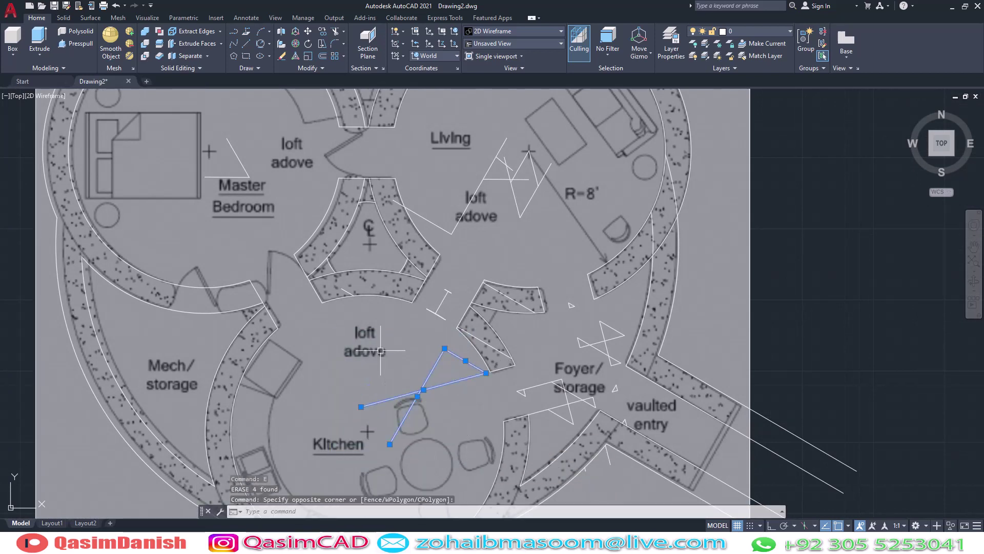
pyautogui.write('E')
pyautogui.press('Return')
# Erase the stray lines near the Living loft and Foyer/storage
pyautogui.click(582, 228)
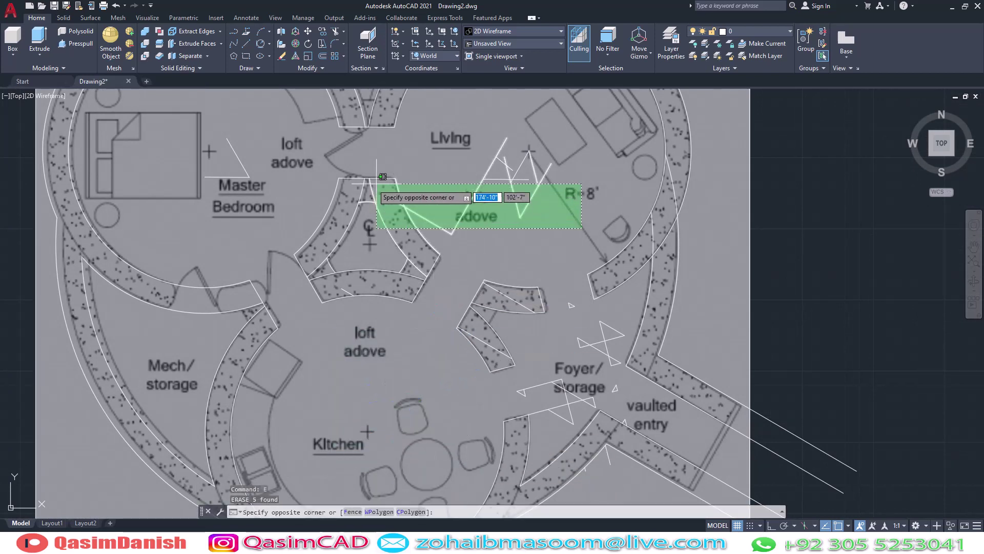
pyautogui.click(377, 183)
pyautogui.press('Return')
pyautogui.write('E')
pyautogui.press('Return')
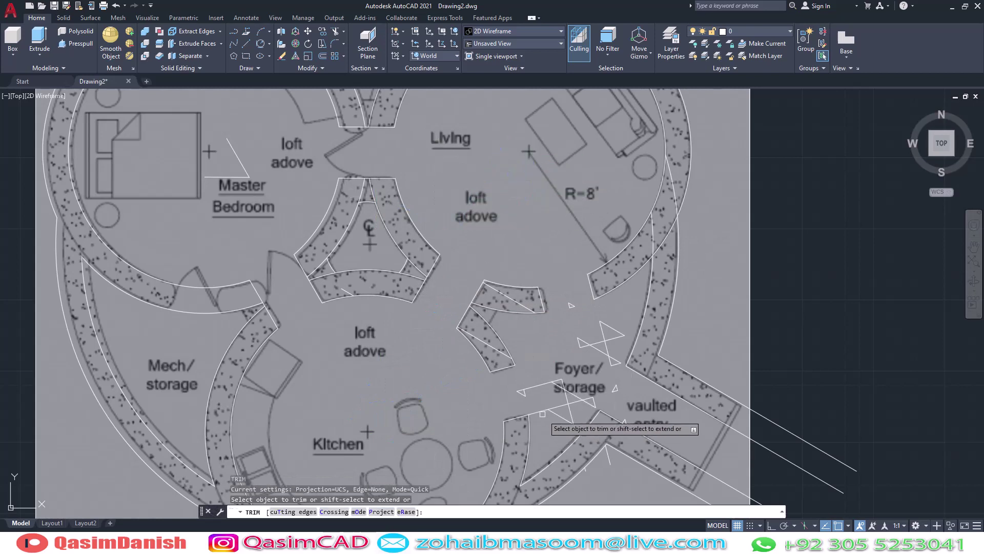
pyautogui.click(584, 425)
pyautogui.click(523, 374)
pyautogui.press('Return')
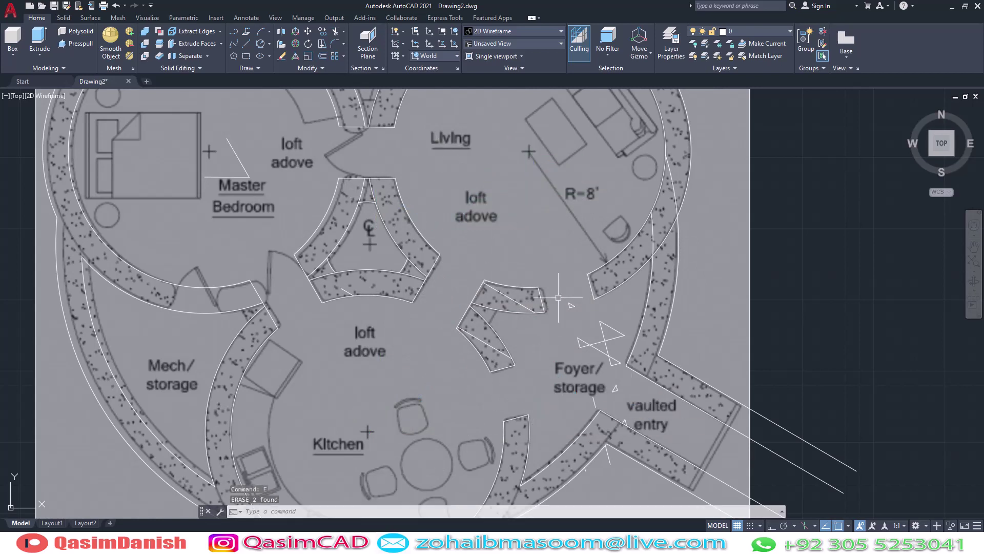
# Delete the Foyer's stray lines and triangles, the vaulted entry segments and stray diagonals
pyautogui.click(558, 297)
pyautogui.click(618, 406)
pyautogui.write('E')
pyautogui.press('Return')
pyautogui.click(644, 496)
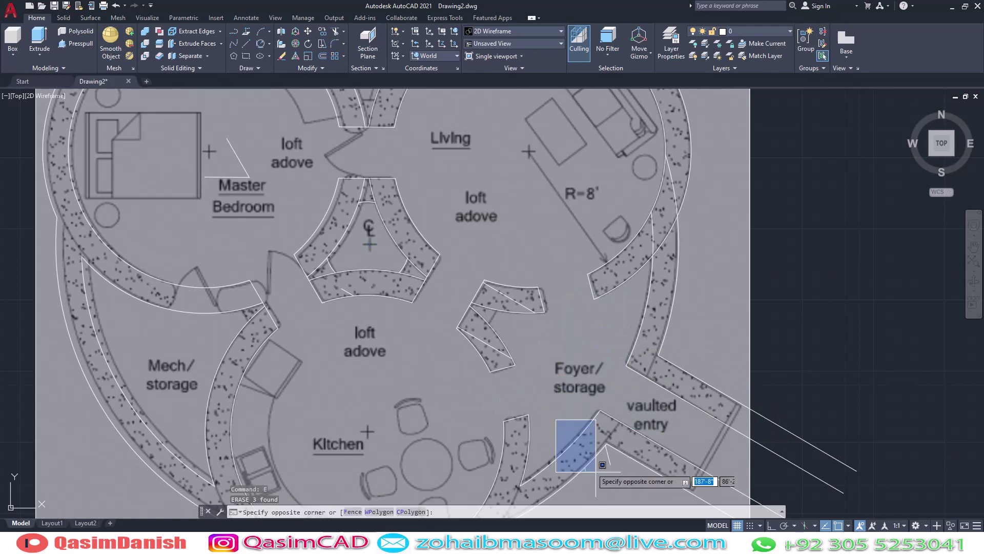
pyautogui.write('E')
pyautogui.press('Return')
pyautogui.click(520, 307)
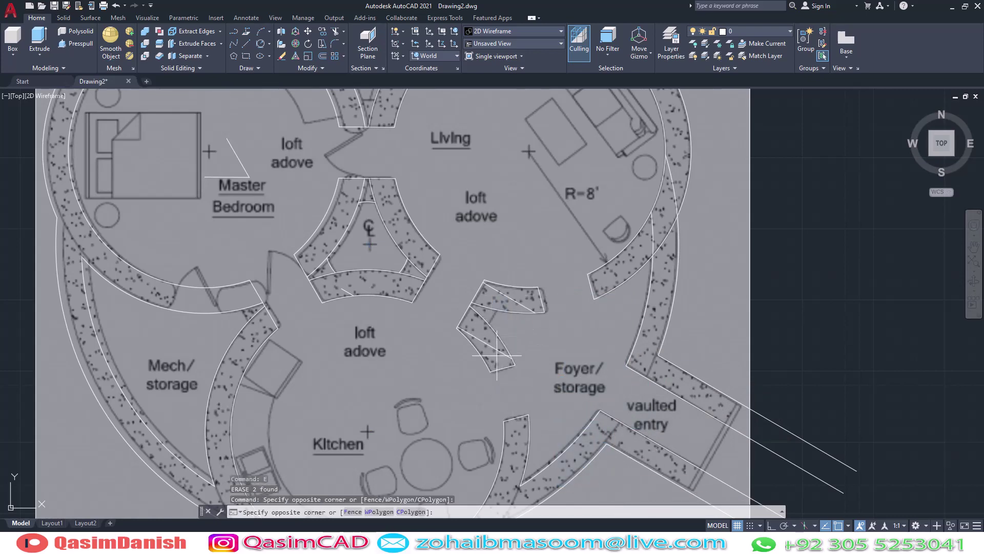
pyautogui.click(459, 379)
pyautogui.press('Delete')
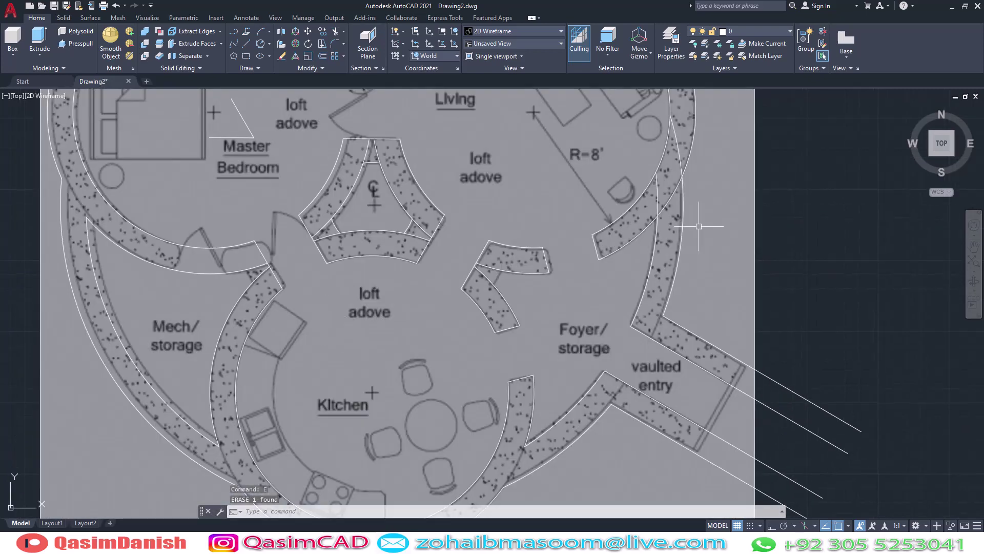
# Start TRIM (tr) with the Living, Bath and upper curved walls in view
pyautogui.moveTo(699, 216); pyautogui.dragTo(527, 282, button='middle')
pyautogui.write('tr')
pyautogui.press('Return')
pyautogui.moveTo(469, 177); pyautogui.dragTo(533, 342, button='middle')
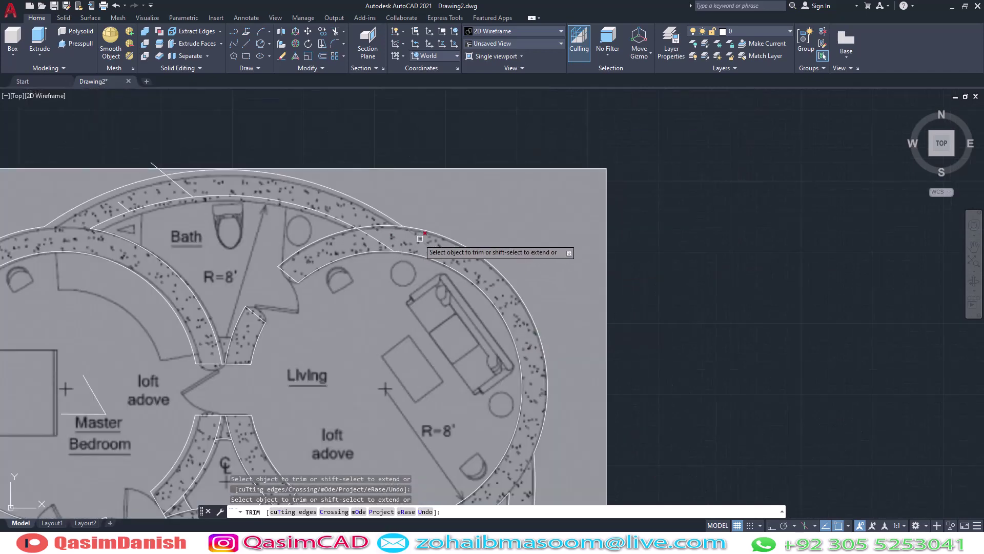
pyautogui.scroll(-2, 563, 328)
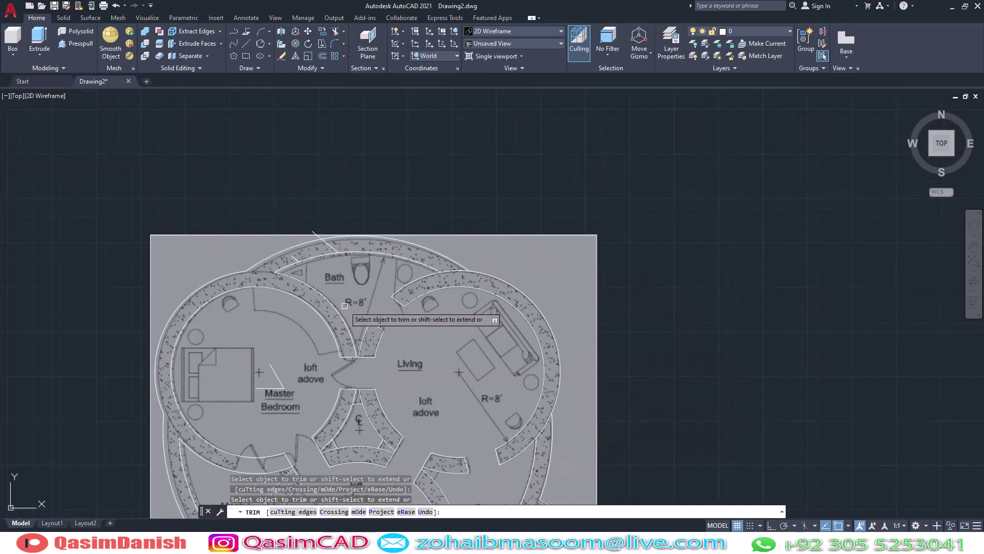
# Erase the two leftover lines near the Master Bedroom
pyautogui.moveTo(287, 276); pyautogui.dragTo(400, 104, button='middle')
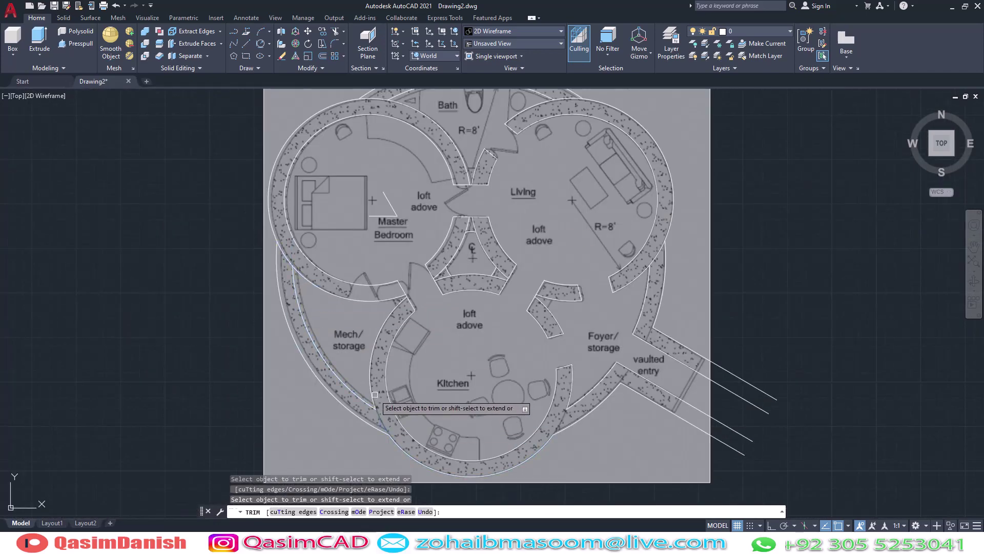
pyautogui.moveTo(375, 394); pyautogui.dragTo(393, 449, button='middle')
pyautogui.click(407, 258)
pyautogui.click(399, 270)
pyautogui.write('e')
pyautogui.press('Return')
pyautogui.moveTo(436, 163); pyautogui.dragTo(439, 289, button='middle')
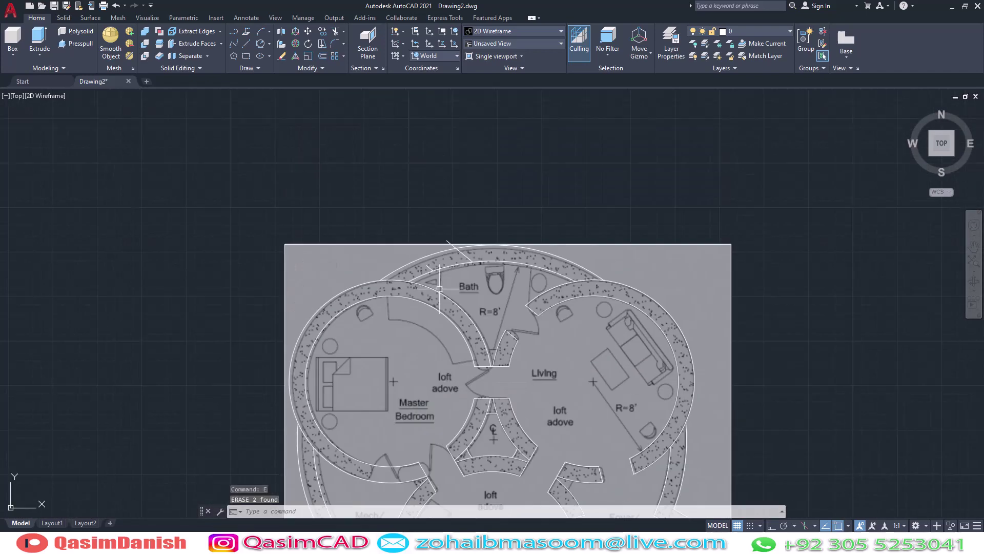
pyautogui.click(302, 183)
pyautogui.scroll(-2, 482, 256)
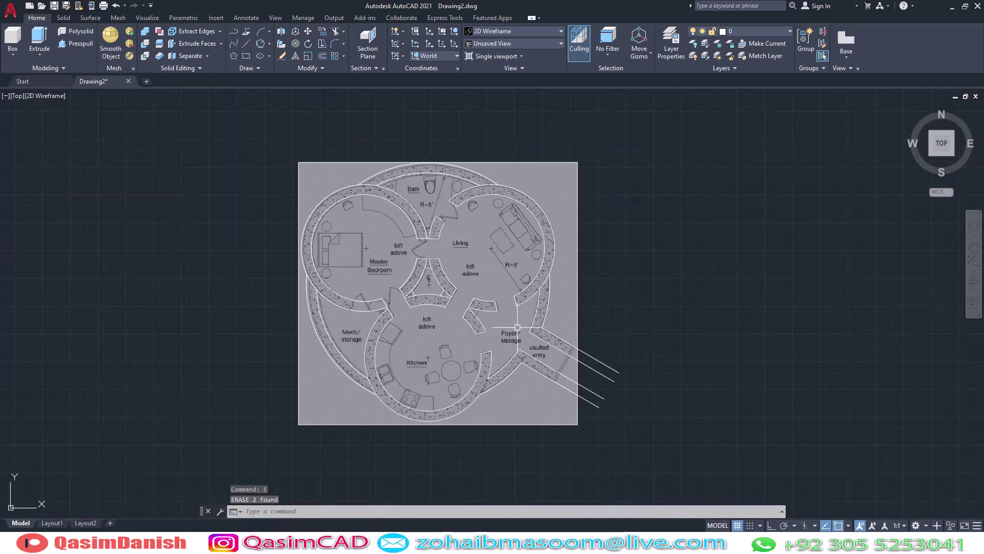
# Offset a wall line to its inner side
pyautogui.write('o')
pyautogui.press('Return')
pyautogui.press('Return')
pyautogui.scroll(5, 520, 341)
pyautogui.click(424, 345)
pyautogui.click(378, 413)
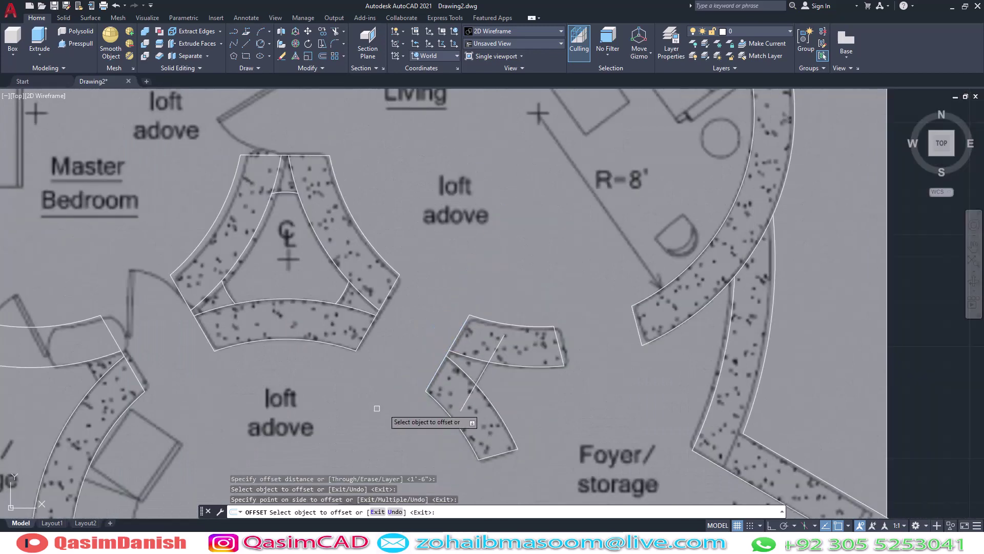
pyautogui.scroll(2, 378, 413)
pyautogui.scroll(-3, 304, 183)
pyautogui.press('Escape')
# Trim the crossing line at the Master Bedroom doorway wall, then cancel
pyautogui.write('tr')
pyautogui.press('Return')
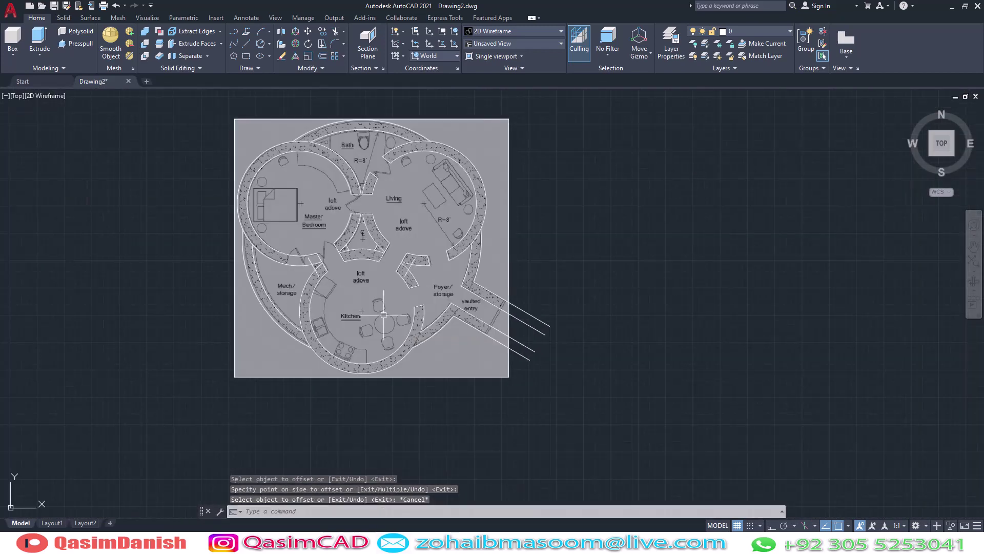
pyautogui.scroll(4, 486, 275)
pyautogui.click(486, 275)
pyautogui.moveTo(97, 325); pyautogui.dragTo(463, 381, button='middle')
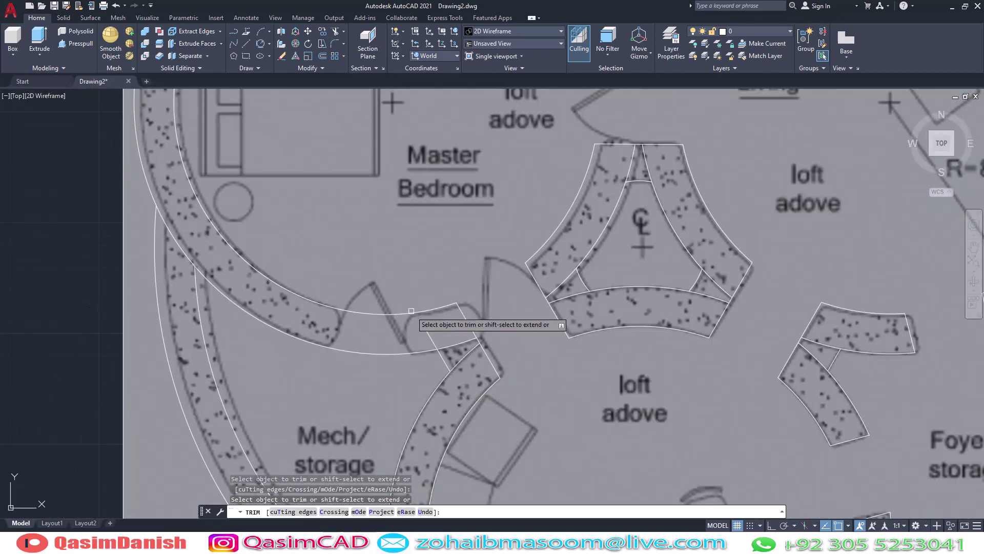
pyautogui.click(424, 338)
pyautogui.press('Escape')
pyautogui.scroll(-1, 470, 410)
pyautogui.moveTo(463, 325); pyautogui.dragTo(560, 368, button='middle')
pyautogui.scroll(3, 537, 373)
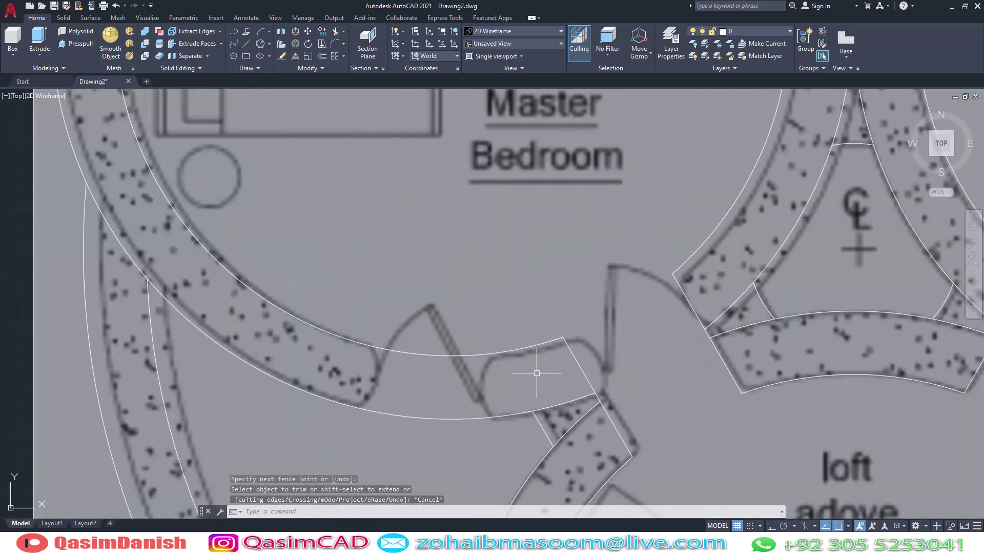
pyautogui.scroll(-3, 565, 353)
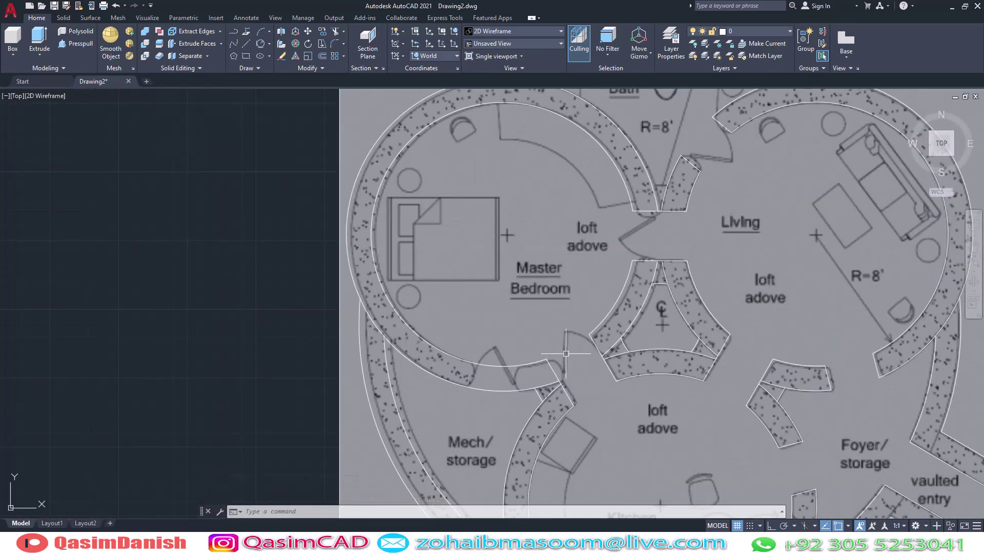
# Rotate a copy of two short wall lines about a pivot point
pyautogui.write('lo')
pyautogui.press('Return')
pyautogui.click(560, 382)
pyautogui.click(598, 345)
pyautogui.press('Return')
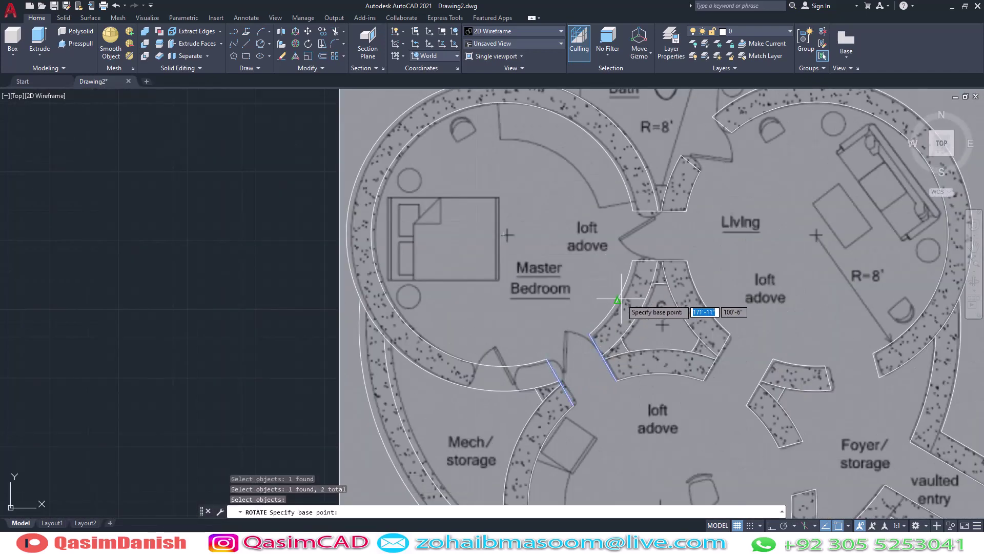
pyautogui.click(504, 234)
pyautogui.press('Return')
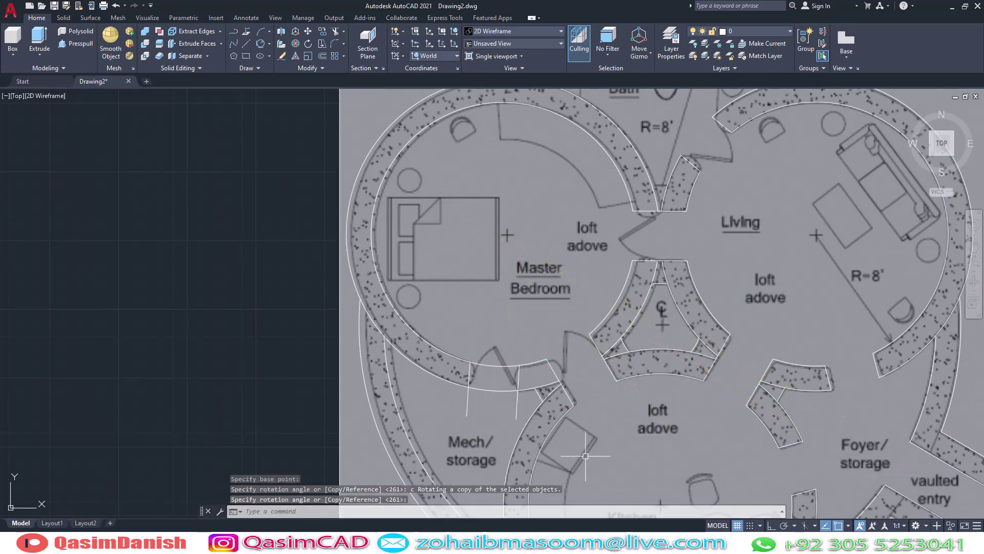
pyautogui.scroll(-2, 451, 405)
pyautogui.moveTo(510, 295); pyautogui.dragTo(513, 317, button='middle')
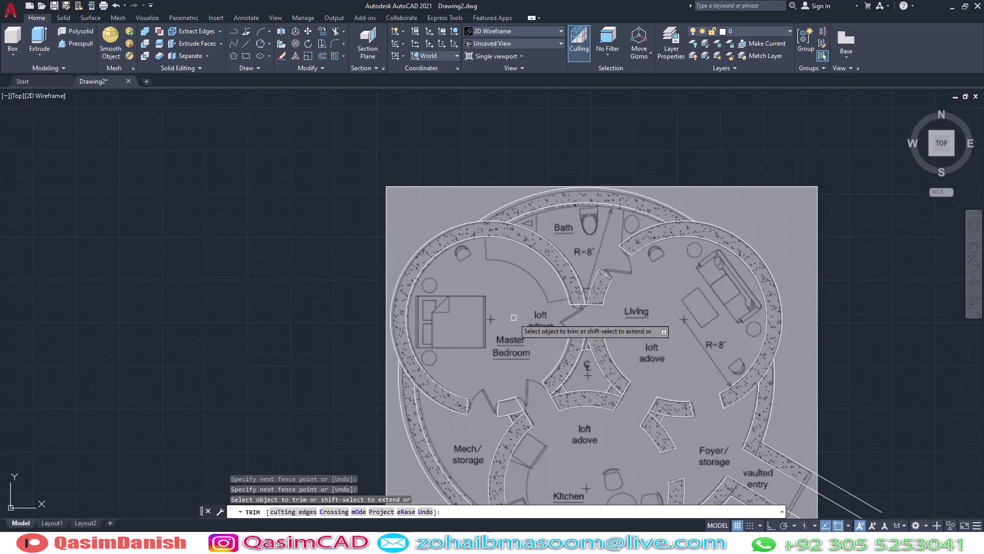
pyautogui.press('Escape')
# Draw a radial line from the Master Bedroom circle centre to its doorway wall
pyautogui.write('l')
pyautogui.press('Return')
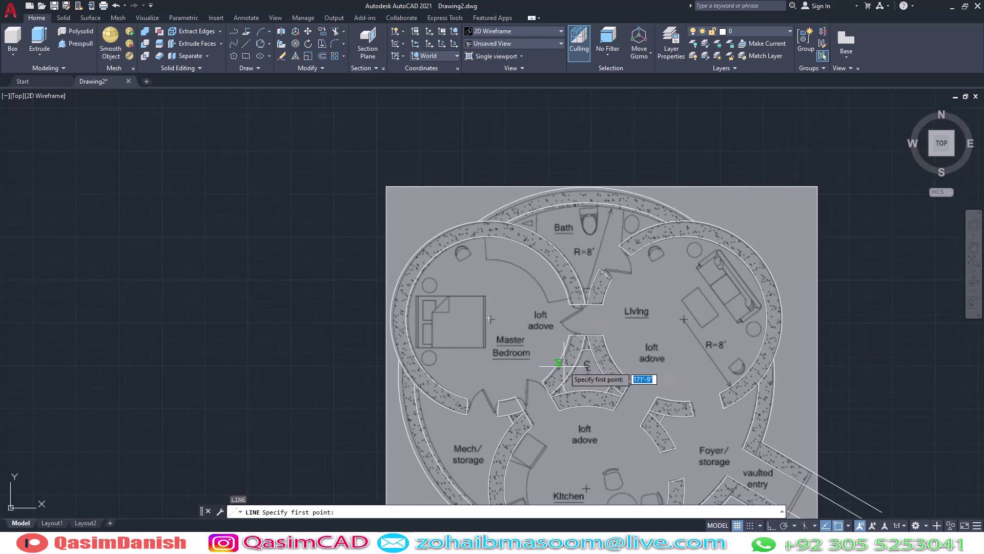
pyautogui.click(490, 319)
pyautogui.scroll(4, 573, 296)
pyautogui.click(578, 296)
pyautogui.press('Return')
pyautogui.write('re')
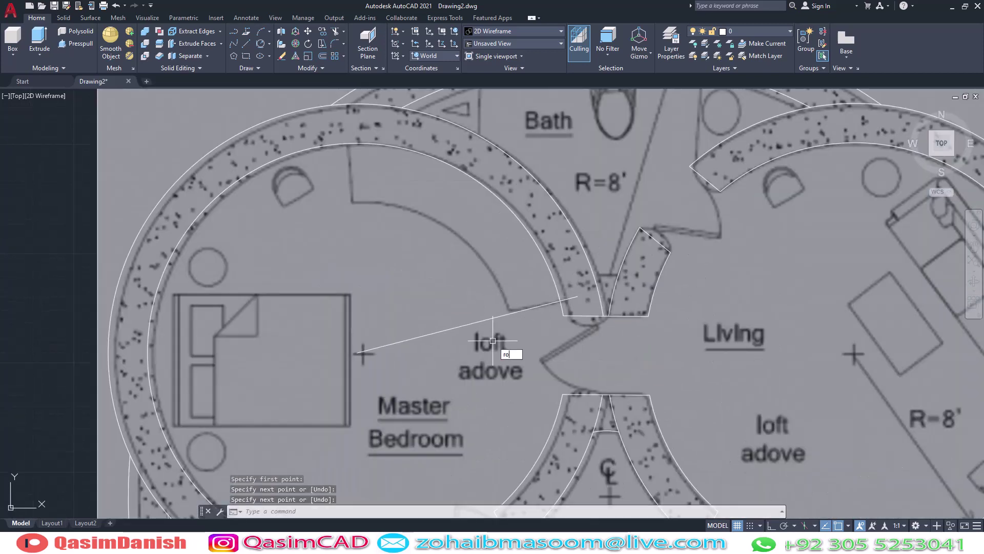
# Rotate a vertical copy of the bedroom radial line about the circle centre
pyautogui.press('Return')
pyautogui.click(405, 342)
pyautogui.press('Return')
pyautogui.click(364, 353)
pyautogui.write('c')
pyautogui.press('Return')
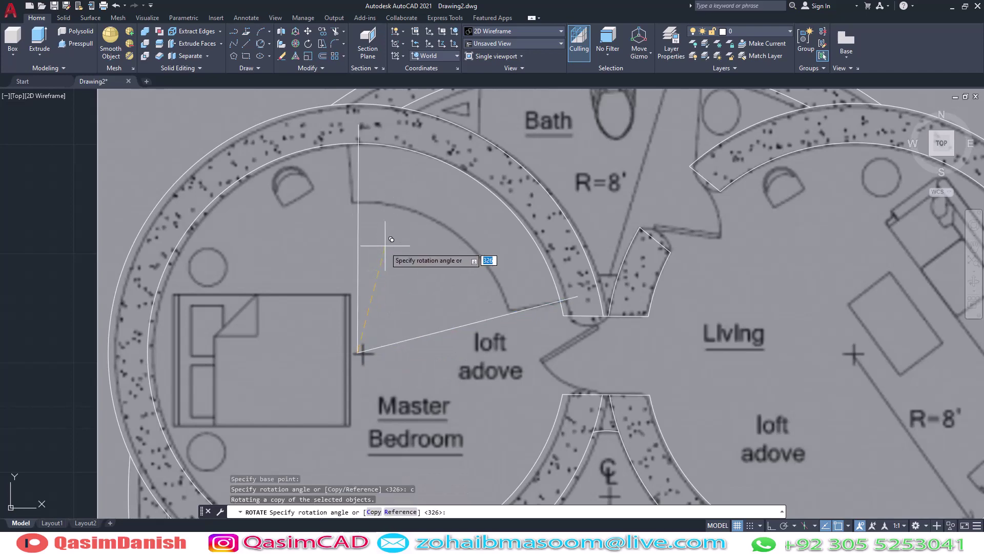
pyautogui.click(385, 228)
# Draw a radial line from the Kitchen circle centre to the kitchen wall
pyautogui.scroll(-5, 359, 215)
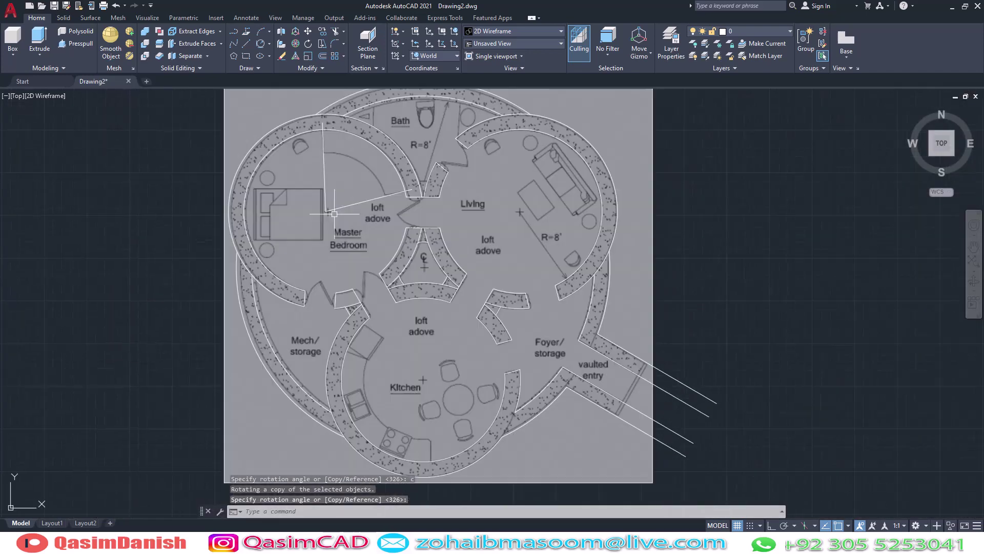
pyautogui.write('l')
pyautogui.press('Return')
pyautogui.click(421, 383)
pyautogui.scroll(6, 374, 332)
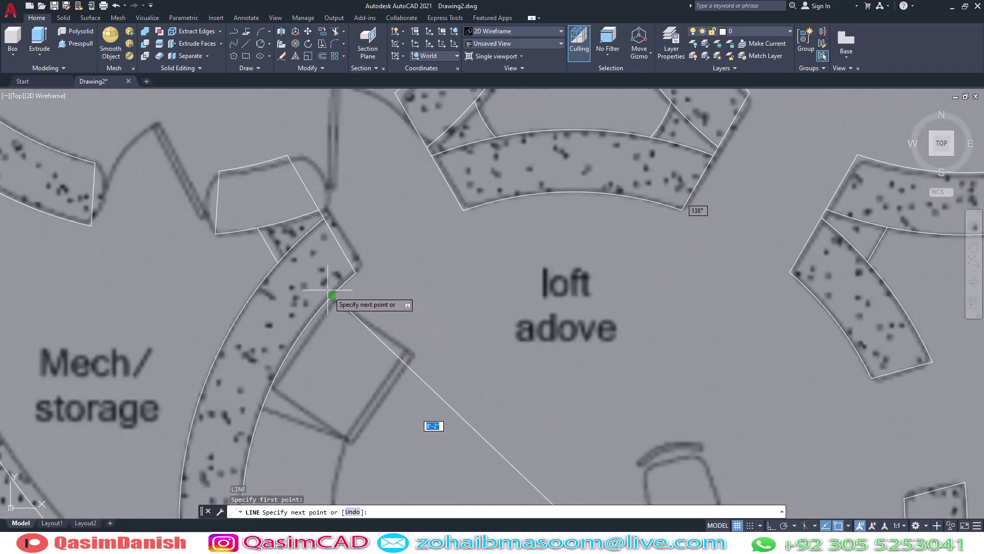
pyautogui.click(319, 282)
pyautogui.scroll(-6, 319, 281)
# Rotate a copy of the kitchen radial line about the Kitchen circle centre
pyautogui.write('ro')
pyautogui.click(390, 354)
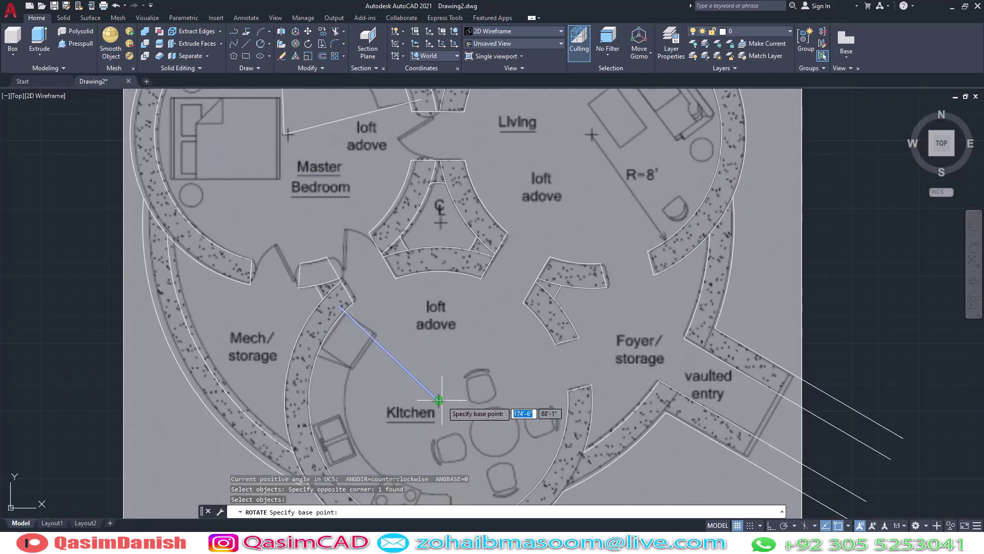
pyautogui.click(438, 400)
pyautogui.write('c')
pyautogui.scroll(-3, 341, 303)
pyautogui.scroll(3, 358, 292)
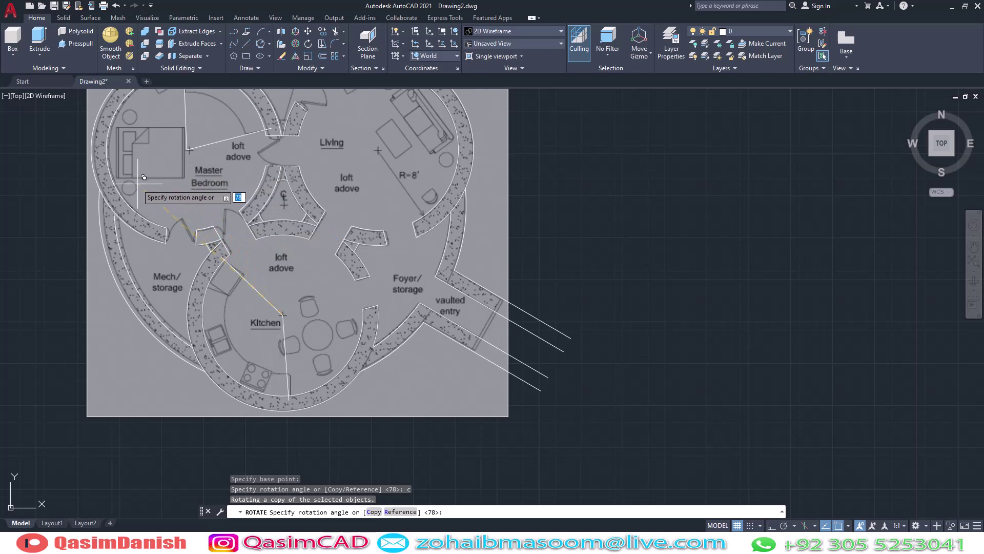
pyautogui.click(146, 179)
pyautogui.scroll(-2, 325, 290)
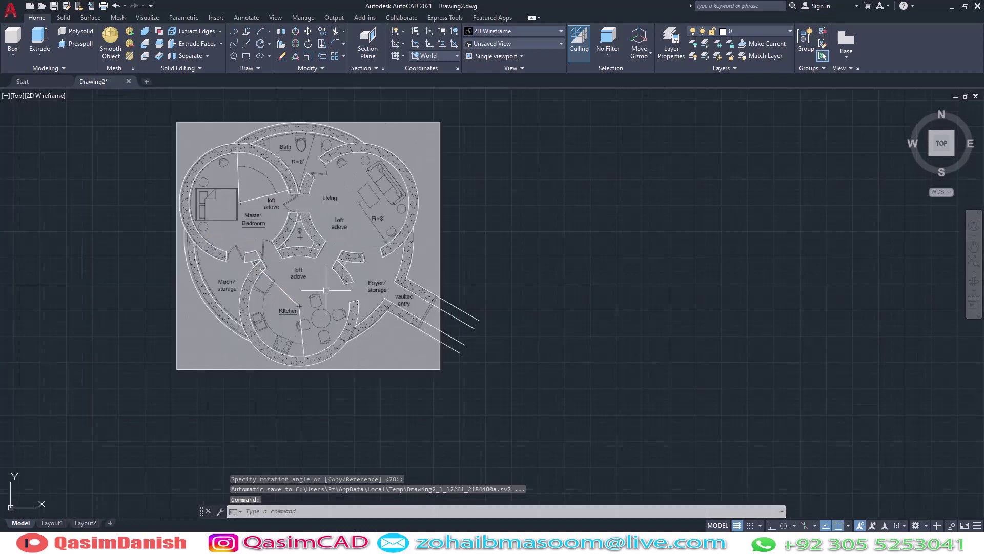
pyautogui.scroll(2, 286, 344)
# Offset the curved wall 1'-6" inward
pyautogui.write('o')
pyautogui.press('Return')
pyautogui.scroll(3, 257, 313)
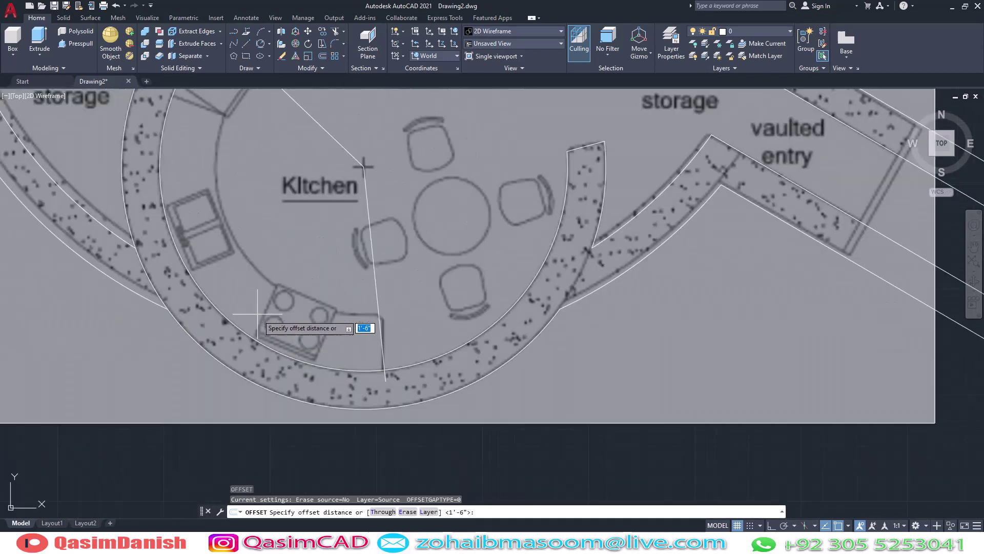
pyautogui.click(379, 313)
pyautogui.scroll(-3, 358, 308)
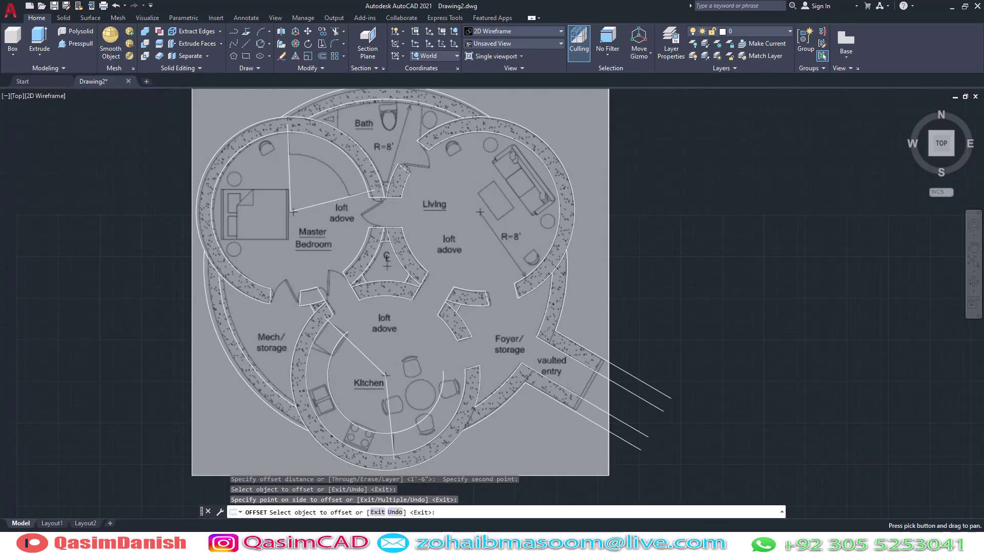
pyautogui.click(377, 305)
pyautogui.press('Escape')
# Fence-trim the new arc and lines, then undo the last trim
pyautogui.write('tr')
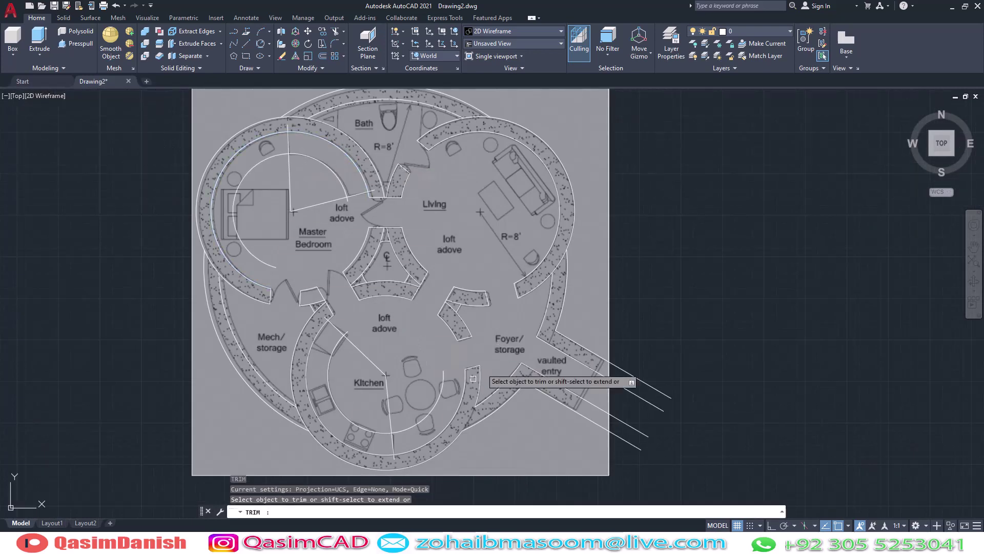
pyautogui.press('Return')
pyautogui.click(444, 378)
pyautogui.click(415, 460)
pyautogui.press('Return')
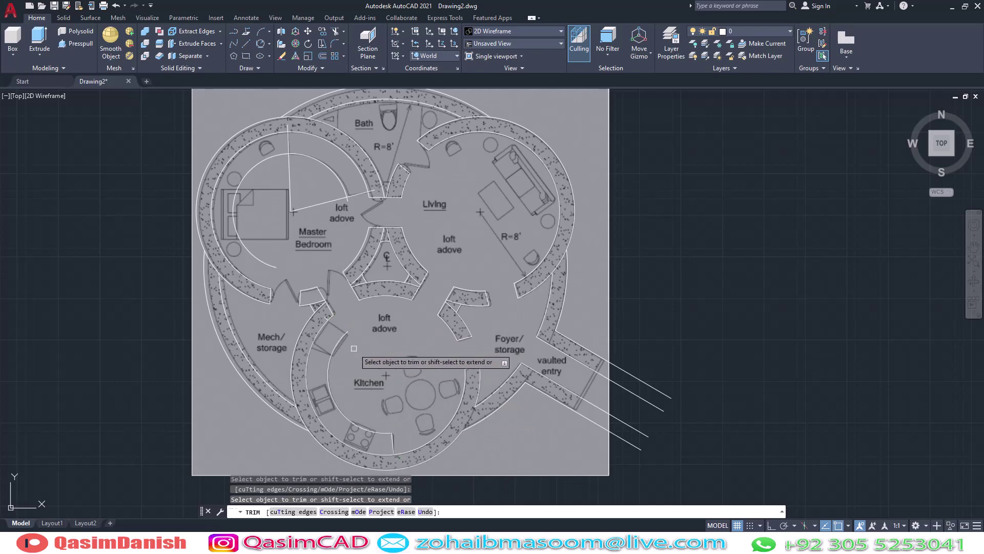
pyautogui.hotkey('ctrl', 'z')
# Pan the view to the Bath area, cancelling the unfinished trim
pyautogui.scroll(5, 354, 349)
pyautogui.scroll(-5, 308, 292)
pyautogui.scroll(-2, 321, 250)
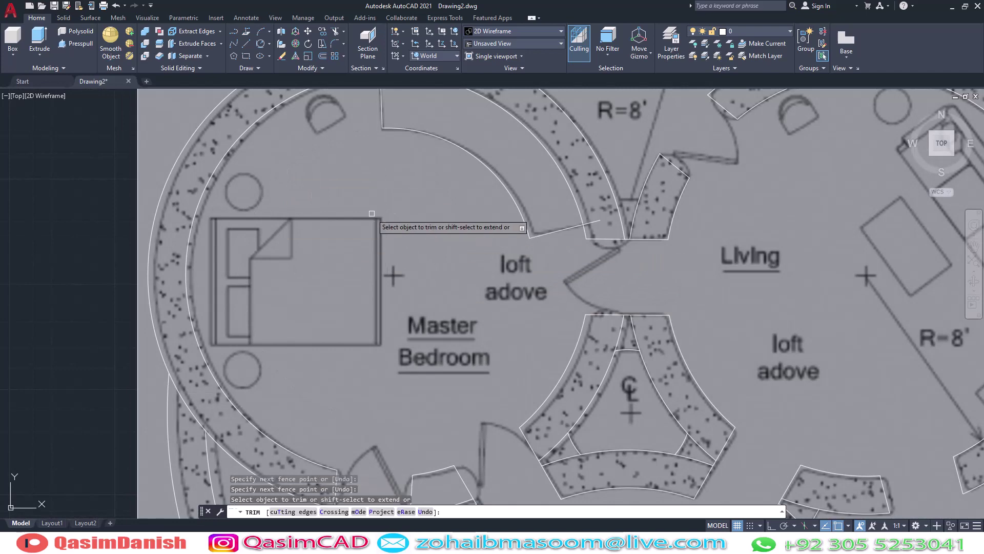
pyautogui.moveTo(384, 95); pyautogui.dragTo(388, 320, button='middle')
pyautogui.scroll(-2, 584, 439)
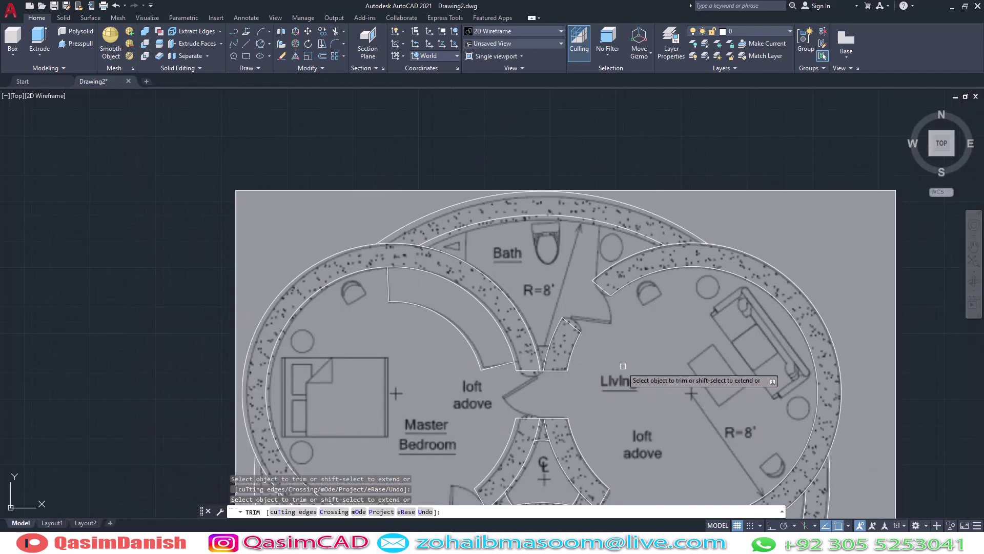
pyautogui.scroll(-2, 512, 308)
pyautogui.press('Escape')
pyautogui.scroll(4, 533, 296)
# Draw a thin rectangle door leaf at the wall end below the Bath
pyautogui.scroll(2, 531, 299)
pyautogui.write('rec')
pyautogui.press('Return')
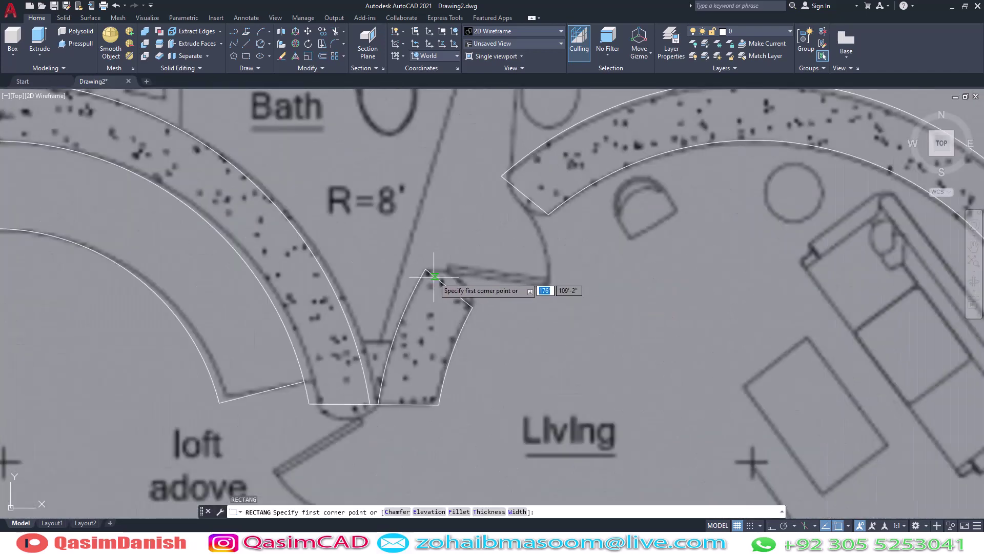
pyautogui.click(449, 286)
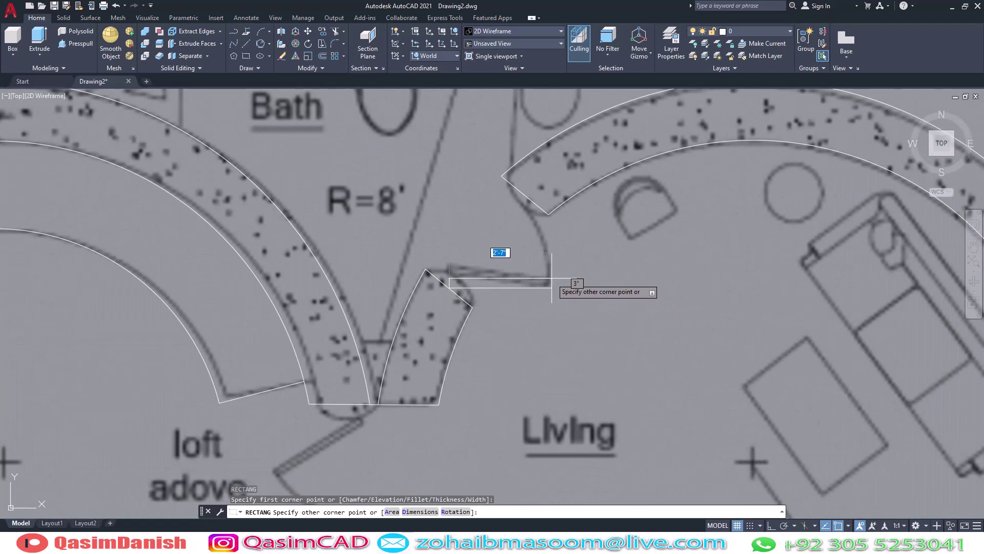
pyautogui.click(551, 278)
# Rotate the door leaf open about its hinge corner
pyautogui.write('ro')
pyautogui.press('Return')
pyautogui.click(450, 282)
pyautogui.press('Return')
pyautogui.click(449, 287)
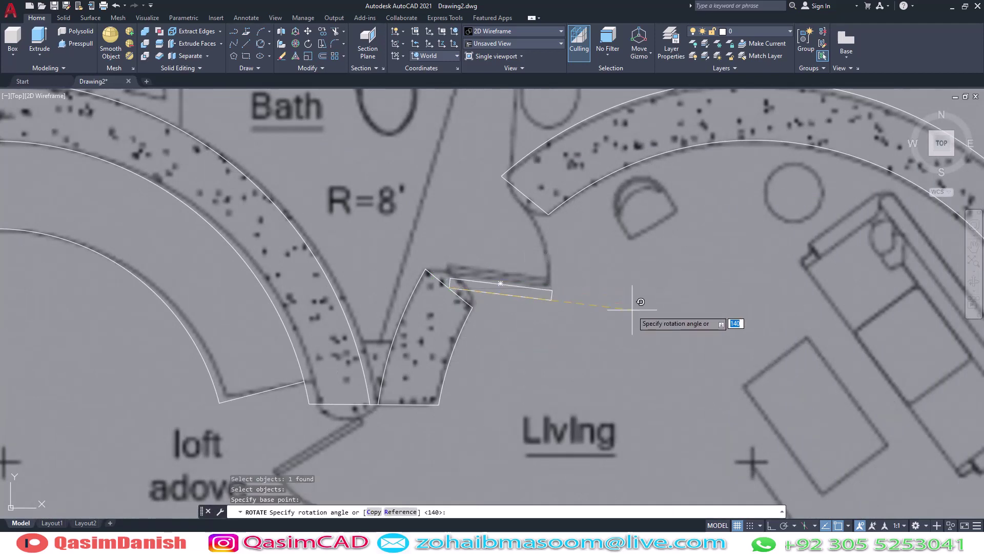
pyautogui.click(635, 321)
# Draw a three-point swing arc from the wall end to the leaf's tip
pyautogui.click(269, 32)
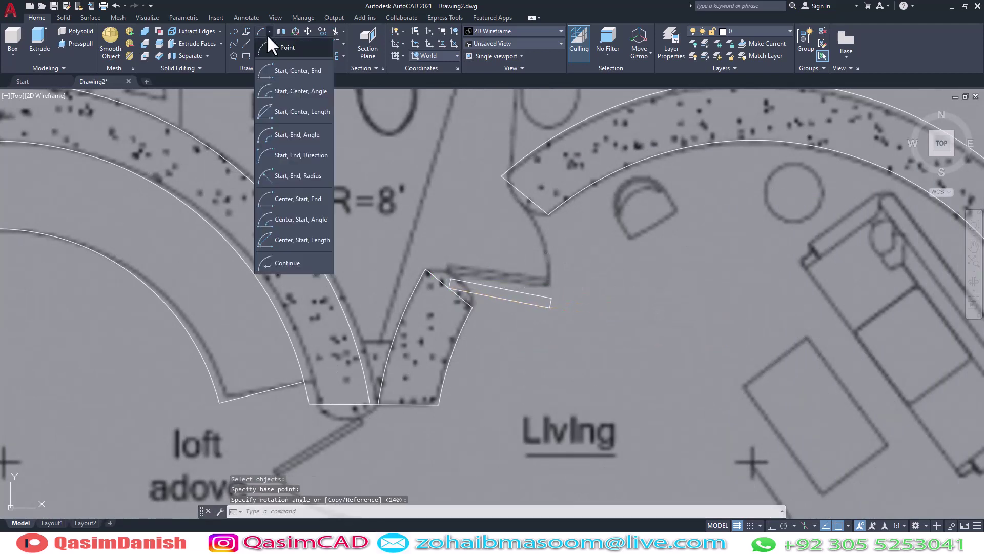
pyautogui.click(269, 31)
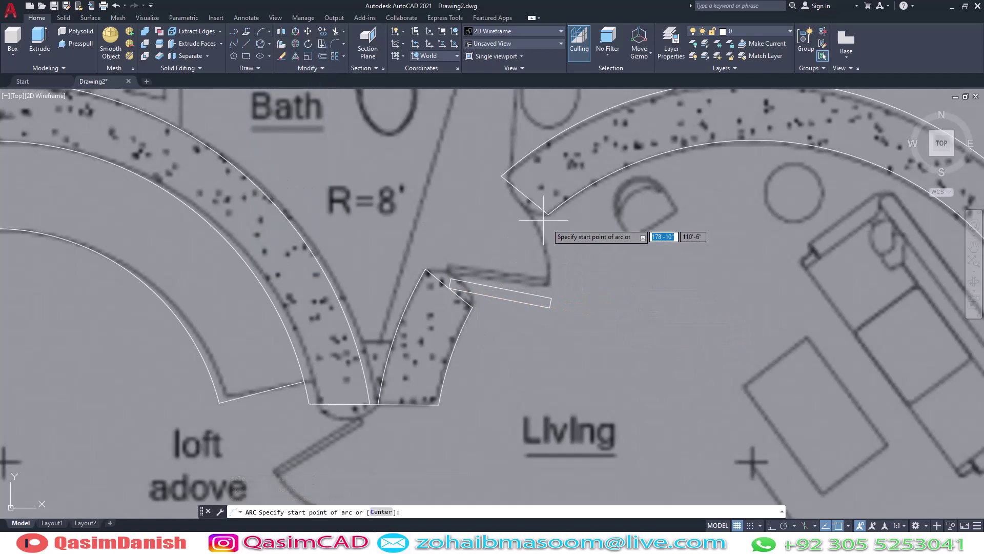
pyautogui.click(525, 195)
pyautogui.click(551, 281)
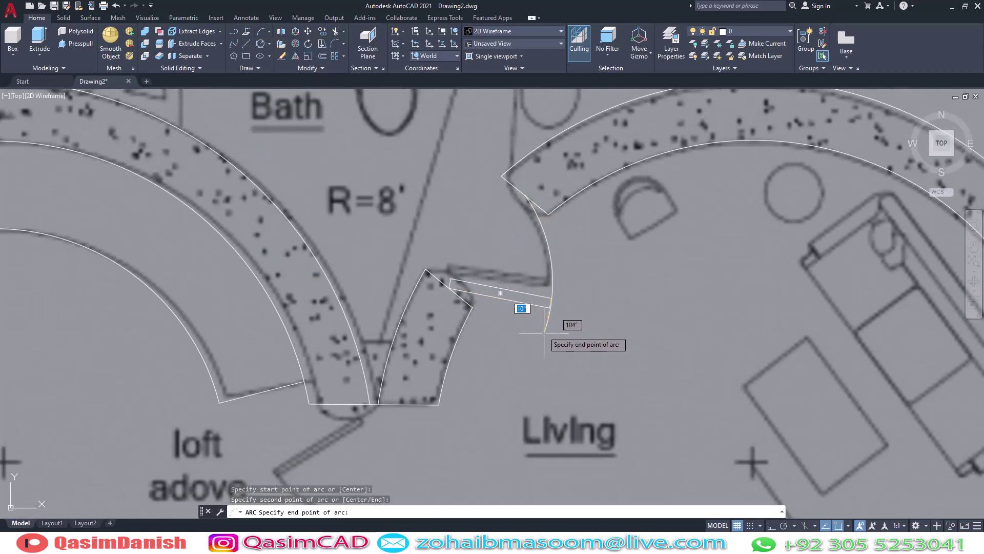
pyautogui.click(533, 344)
pyautogui.write('tr')
pyautogui.press('Return')
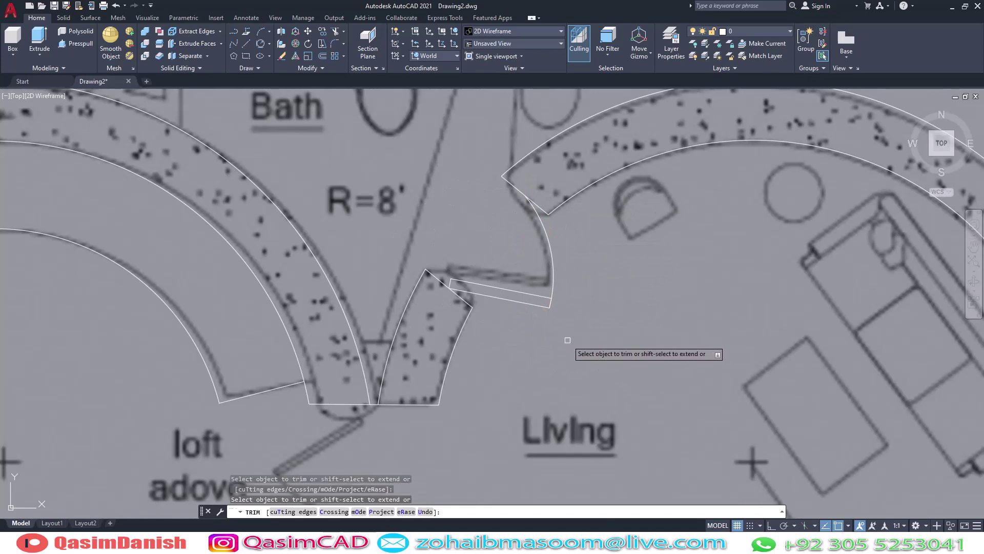
pyautogui.press('Escape')
pyautogui.scroll(-5, 585, 344)
pyautogui.scroll(-2, 585, 345)
pyautogui.write('co')
pyautogui.press('Return')
# Copy the door leaf and arc into the opening left of Living and the lower-left opening
pyautogui.moveTo(543, 318); pyautogui.dragTo(515, 344)
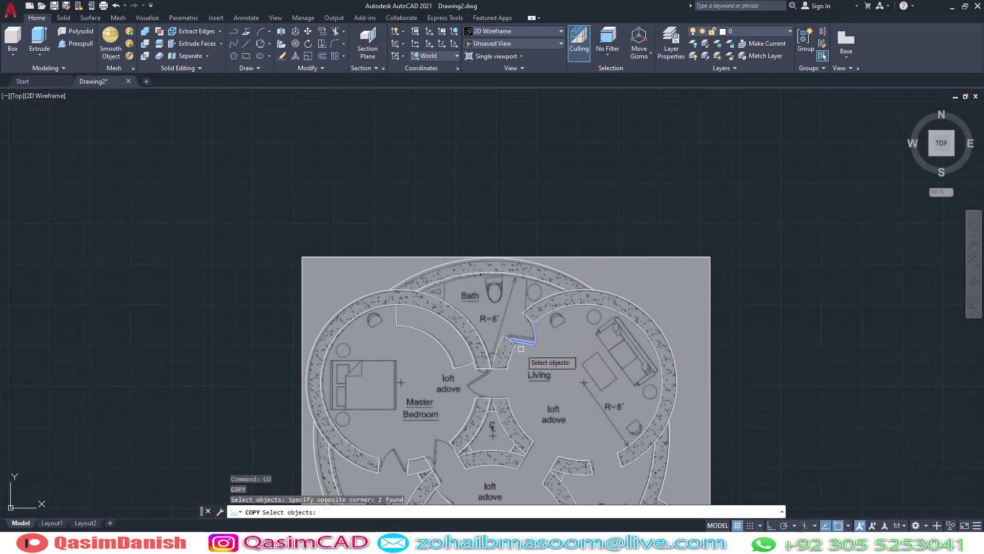
pyautogui.press('Return')
pyautogui.click(510, 339)
pyautogui.scroll(5, 490, 376)
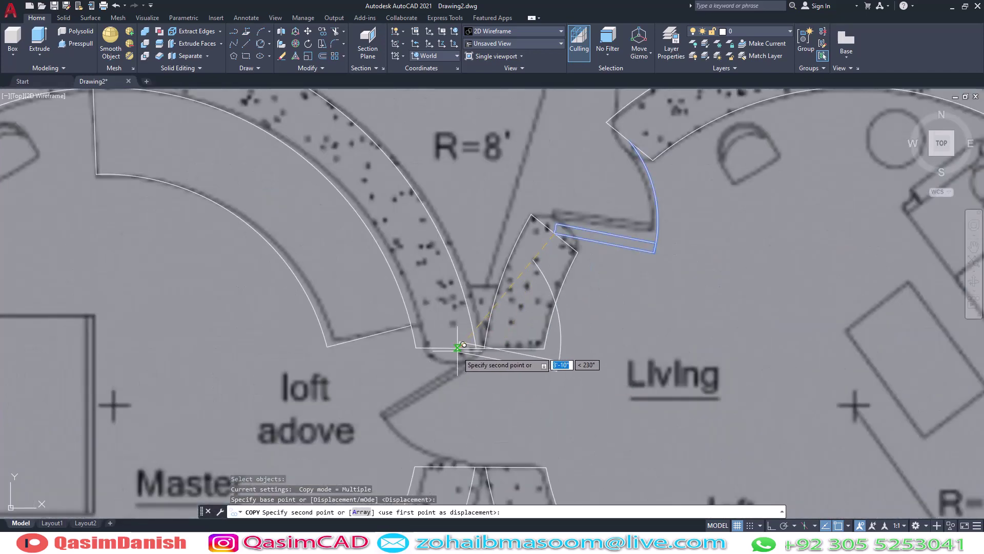
pyautogui.scroll(-3, 464, 344)
pyautogui.scroll(3, 359, 333)
pyautogui.click(355, 330)
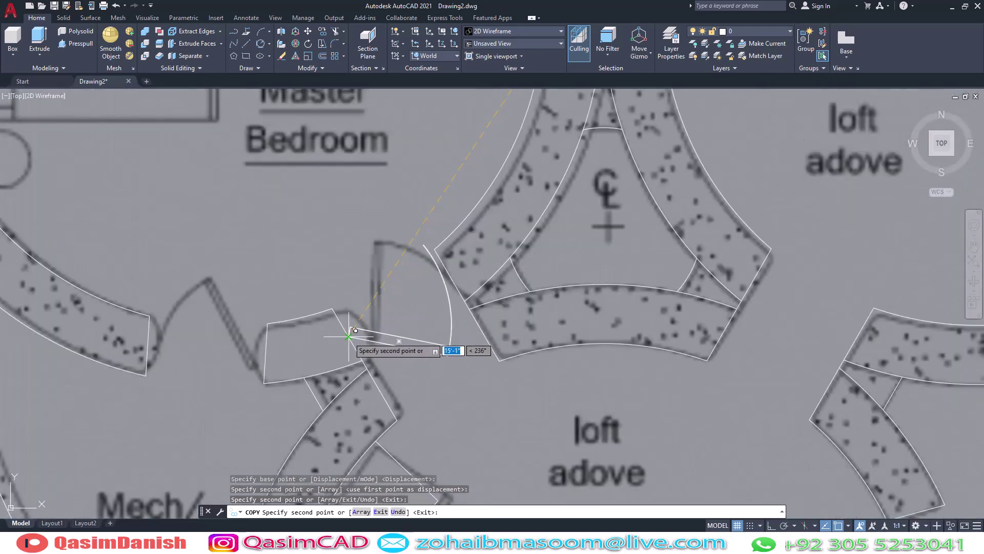
pyautogui.click(266, 354)
pyautogui.scroll(-5, 461, 313)
pyautogui.moveTo(461, 313); pyautogui.dragTo(479, 375, button='middle')
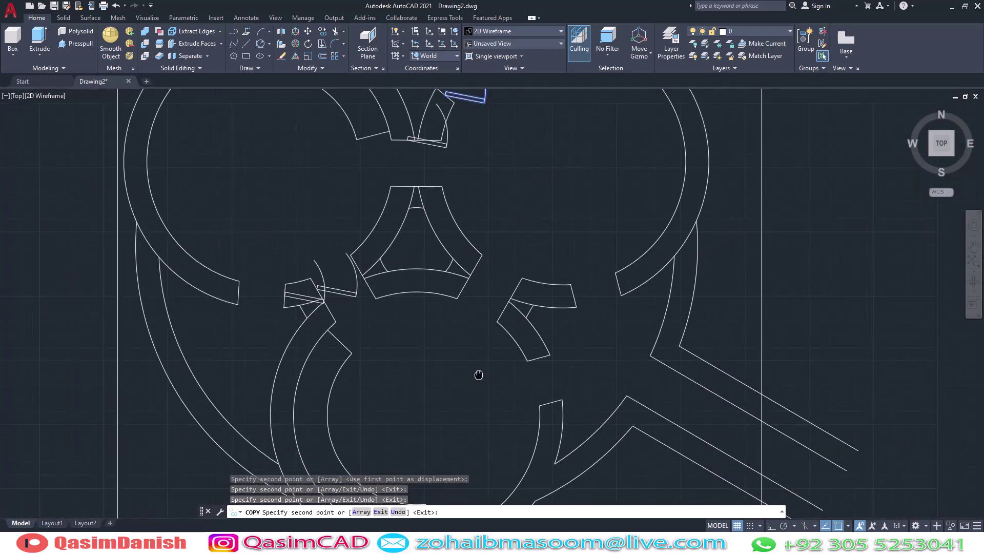
pyautogui.scroll(-2, 479, 374)
pyautogui.scroll(5, 569, 282)
pyautogui.press('Escape')
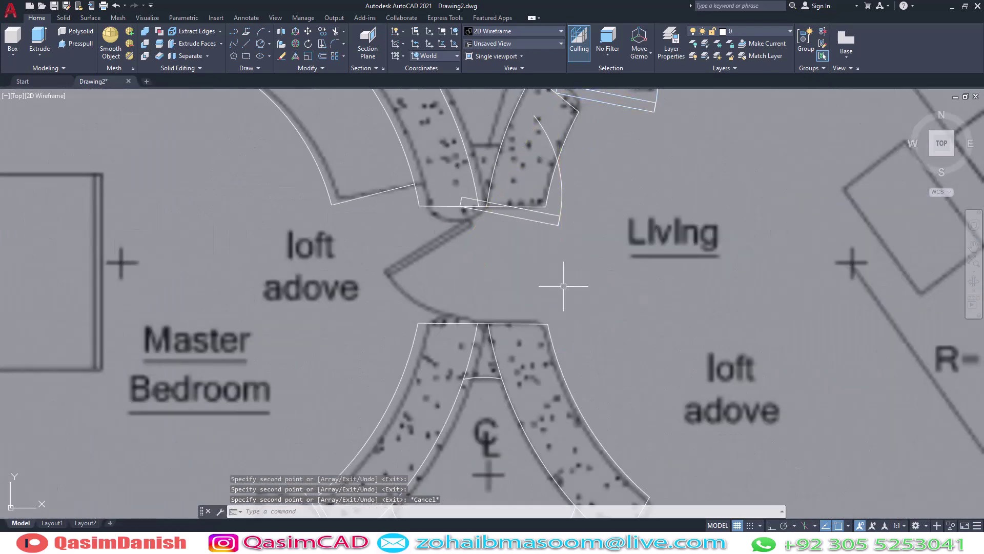
# Rotate the door copy left of Living to line up with its opening
pyautogui.write('o')
pyautogui.press('Return')
pyautogui.click(589, 259)
pyautogui.click(550, 219)
pyautogui.press('Return')
pyautogui.click(460, 208)
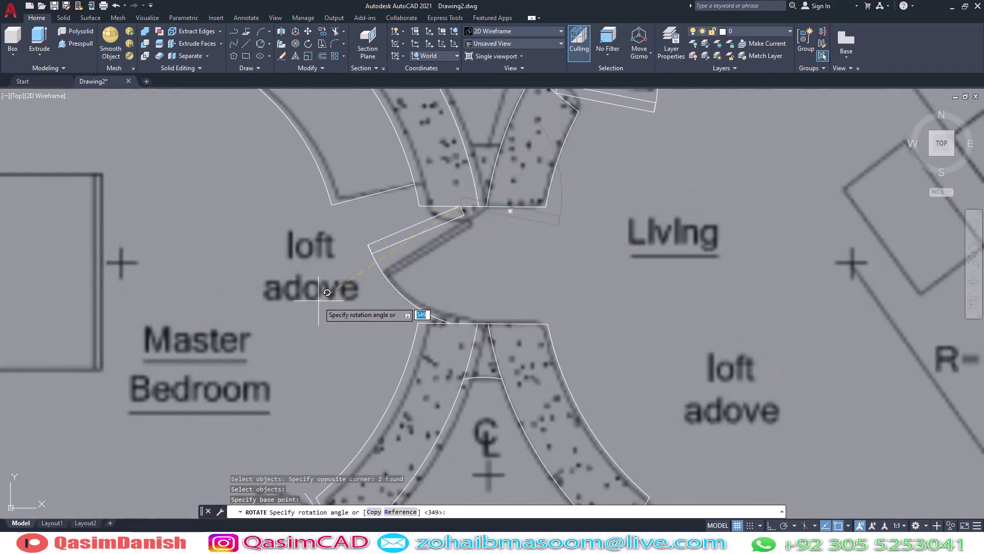
pyautogui.click(329, 294)
pyautogui.press('Return')
pyautogui.scroll(-3, 451, 267)
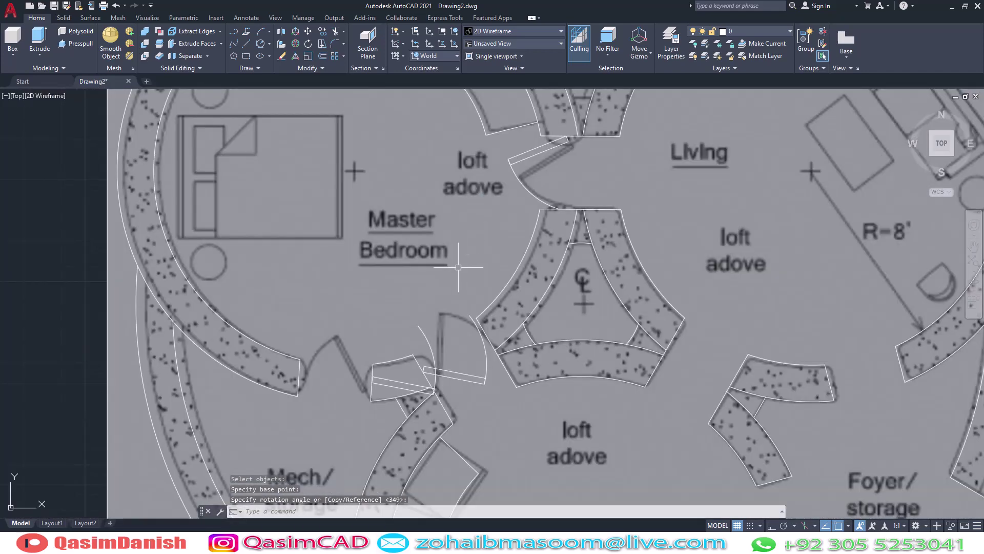
pyautogui.press('Escape')
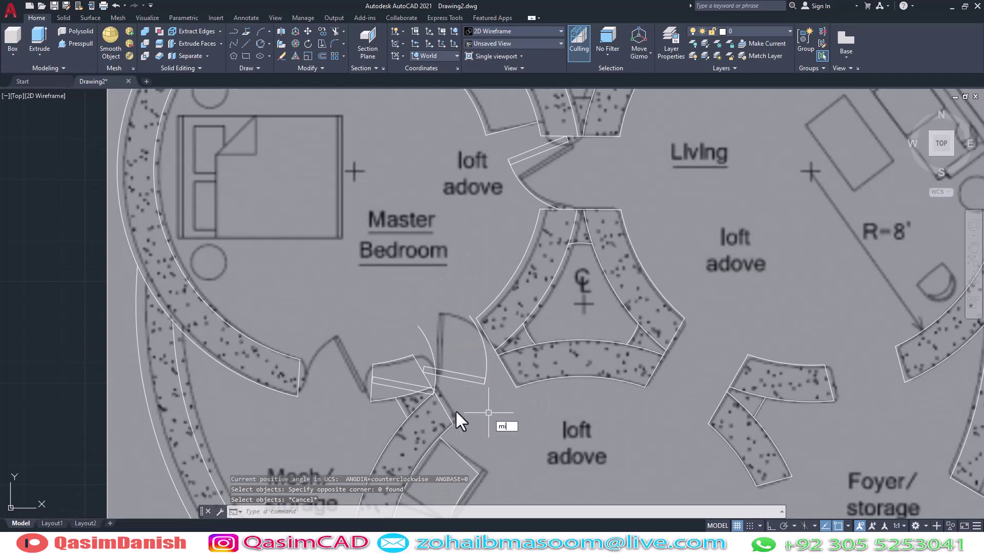
# Rotate the lower-left door copy about its hinge to fit its opening
pyautogui.write('mi')
pyautogui.click(405, 395)
pyautogui.click(432, 370)
pyautogui.press('Return')
pyautogui.click(372, 399)
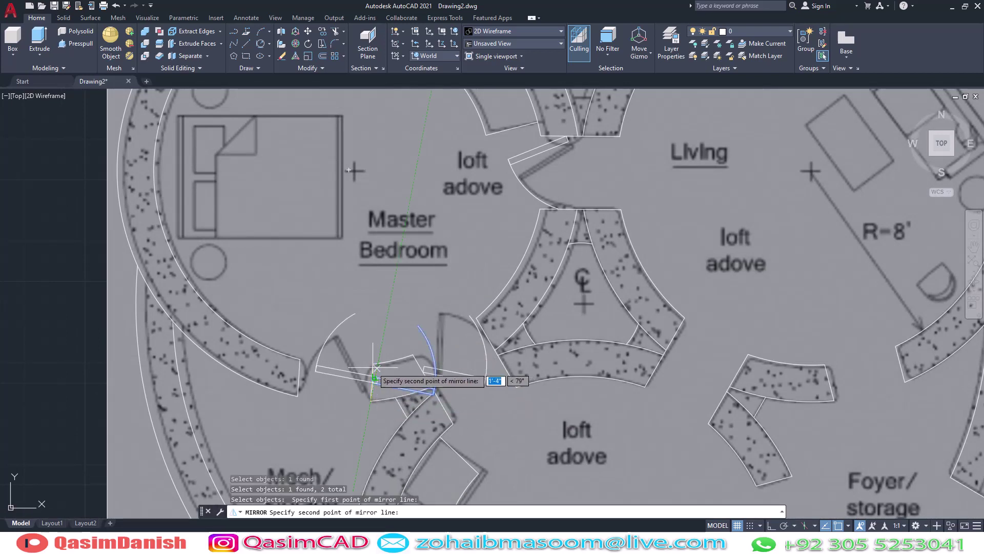
pyautogui.press('Escape')
pyautogui.write('tio')
pyautogui.press('Return')
pyautogui.click(405, 395)
pyautogui.click(432, 370)
pyautogui.press('Return')
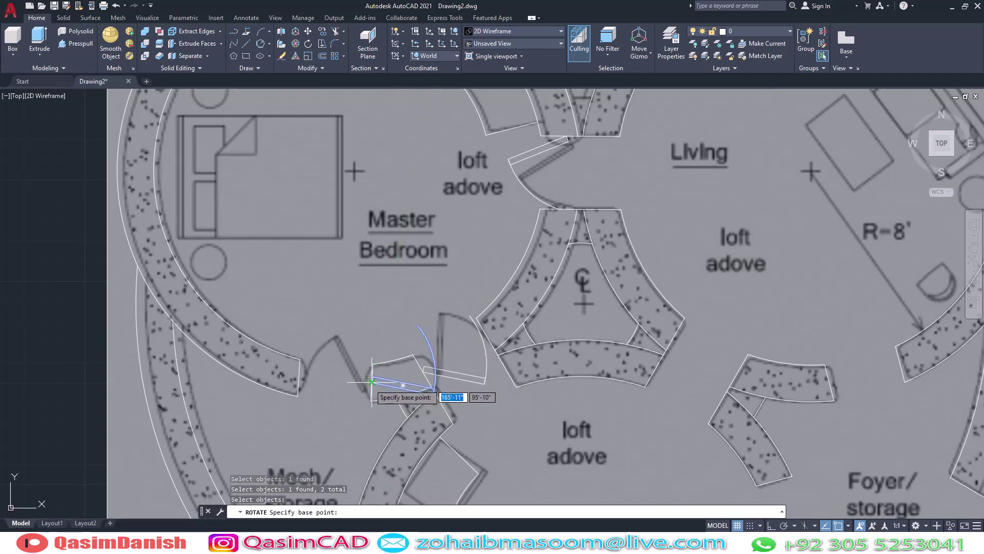
pyautogui.click(403, 384)
pyautogui.click(271, 270)
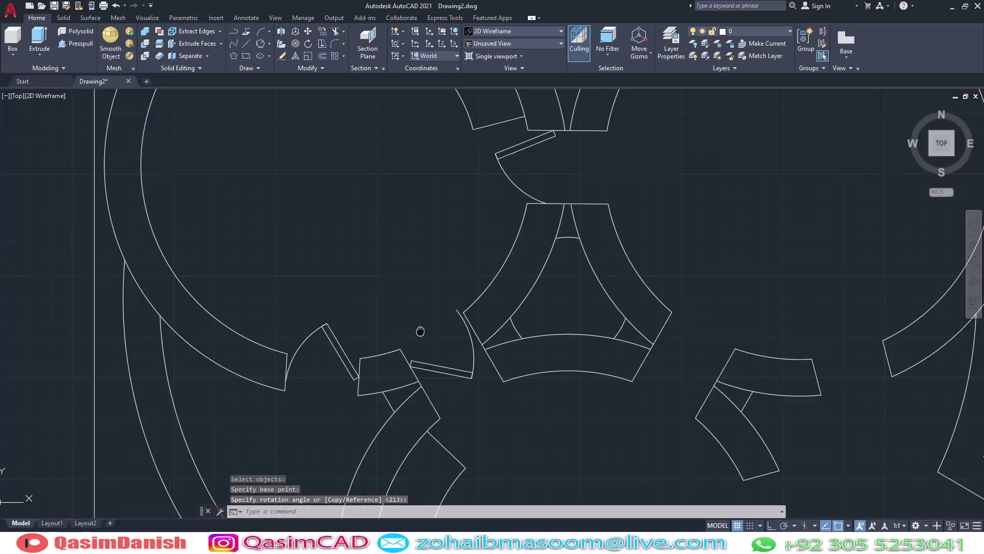
# Mirror the lower-left door, erasing the source so it swings the other way
pyautogui.moveTo(514, 423); pyautogui.dragTo(478, 409, button='middle')
pyautogui.press('Return')
pyautogui.click(430, 374)
pyautogui.click(413, 346)
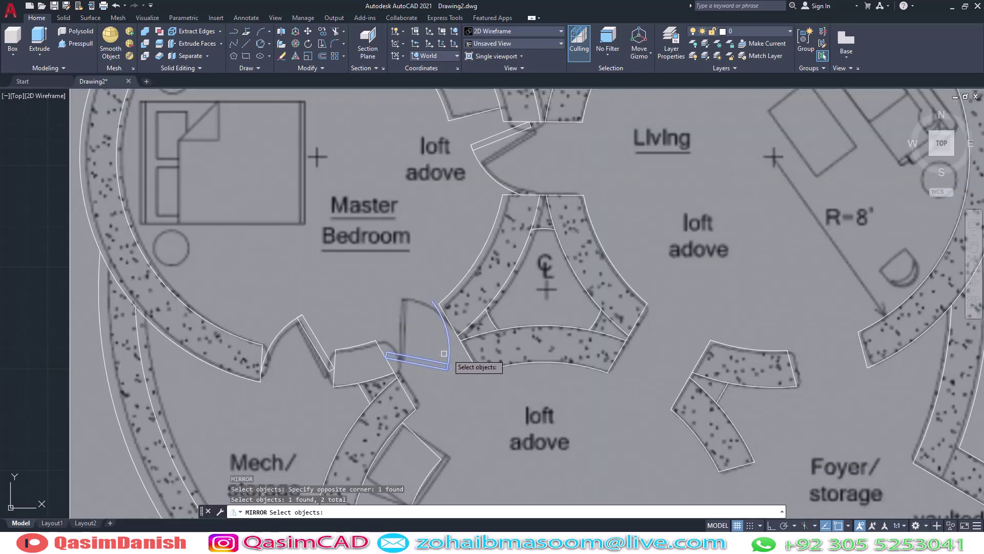
pyautogui.press('Return')
pyautogui.click(390, 358)
pyautogui.click(512, 295)
pyautogui.write('Y')
pyautogui.press('Return')
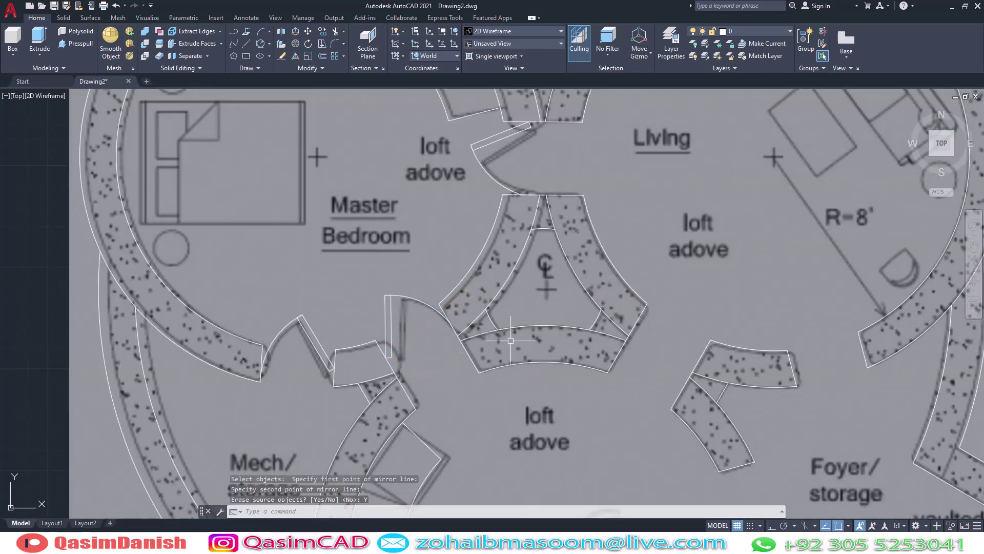
pyautogui.scroll(-3, 510, 340)
pyautogui.scroll(-2, 461, 358)
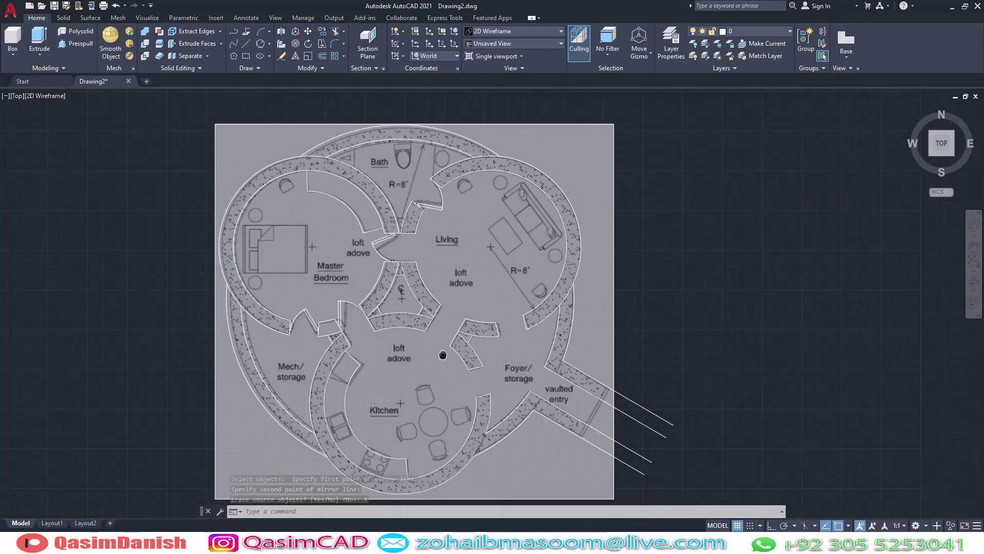
# Zoom to the vaulted entry and draw a line closing its outer end
pyautogui.moveTo(442, 354); pyautogui.dragTo(432, 347, button='middle')
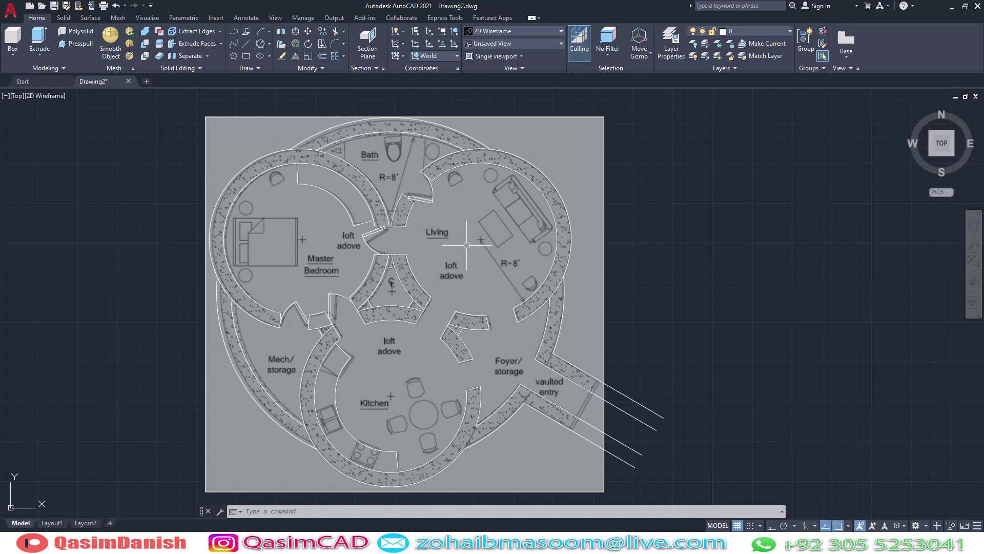
pyautogui.moveTo(466, 245); pyautogui.dragTo(445, 203, button='middle')
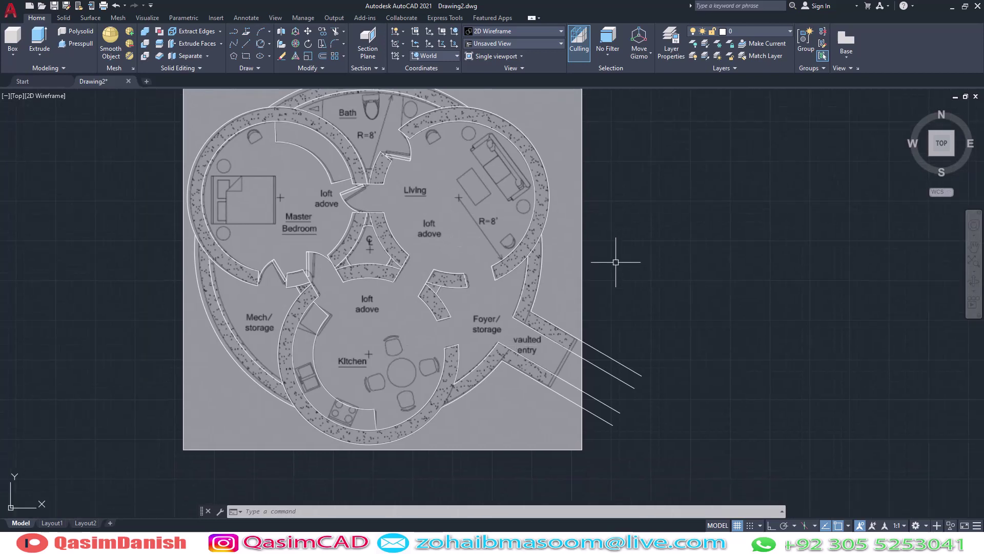
pyautogui.scroll(3, 556, 399)
pyautogui.write('l')
pyautogui.press('Return')
pyautogui.click(542, 339)
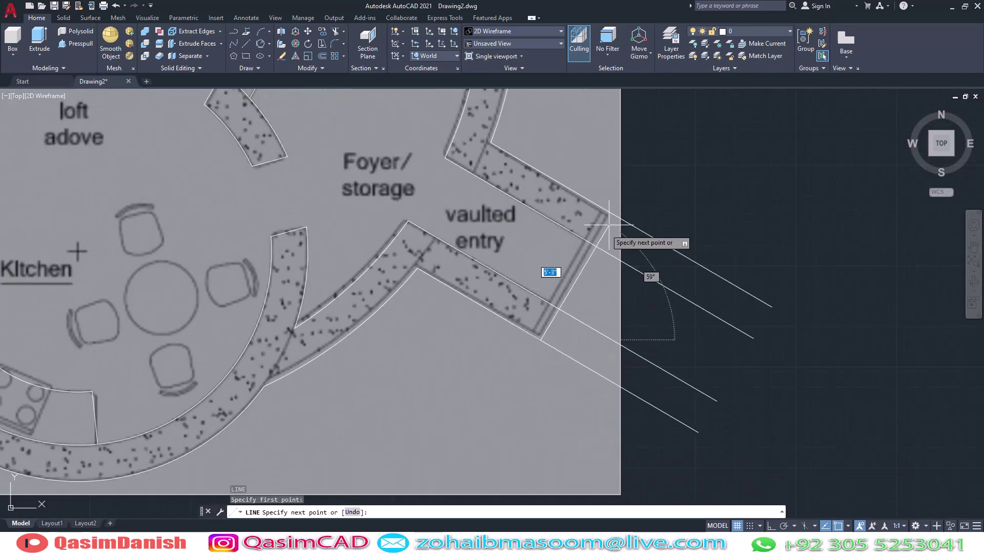
pyautogui.click(647, 146)
pyautogui.press('Return')
# Trim the protruding entry wall lines back to the new closing line
pyautogui.write('tr')
pyautogui.press('Return')
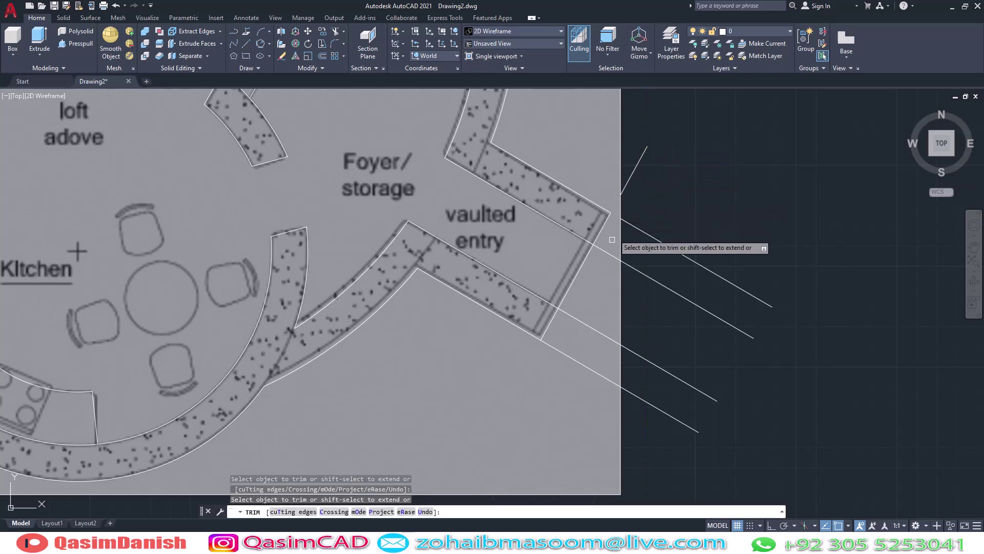
pyautogui.moveTo(626, 246); pyautogui.dragTo(545, 365)
pyautogui.moveTo(782, 433); pyautogui.dragTo(656, 122)
pyautogui.press('Return')
# Offset the closing line and trim the leftover segment at the entry corner
pyautogui.write('o')
pyautogui.press('Return')
pyautogui.moveTo(659, 227); pyautogui.dragTo(667, 236, button='middle')
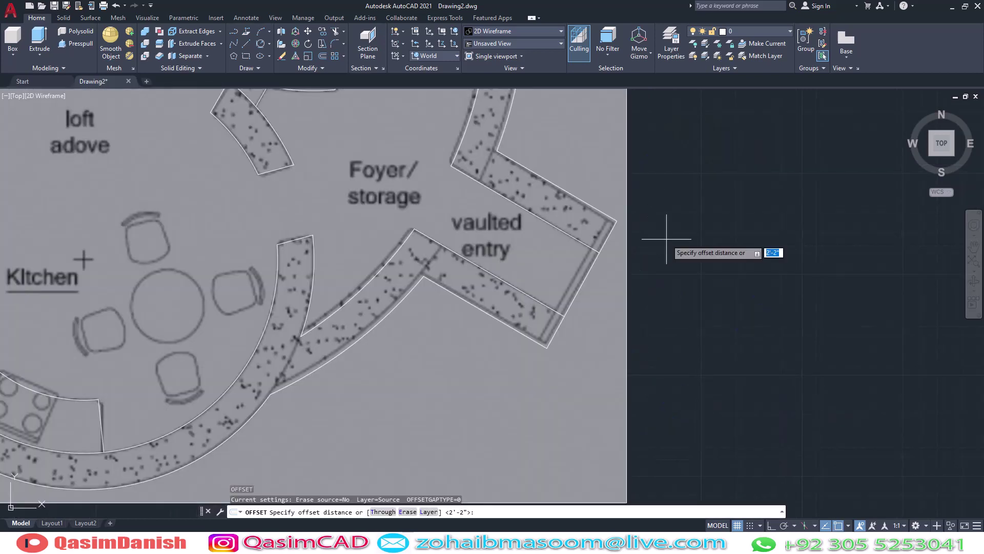
pyautogui.press('Return')
pyautogui.press('Escape')
pyautogui.write('tr')
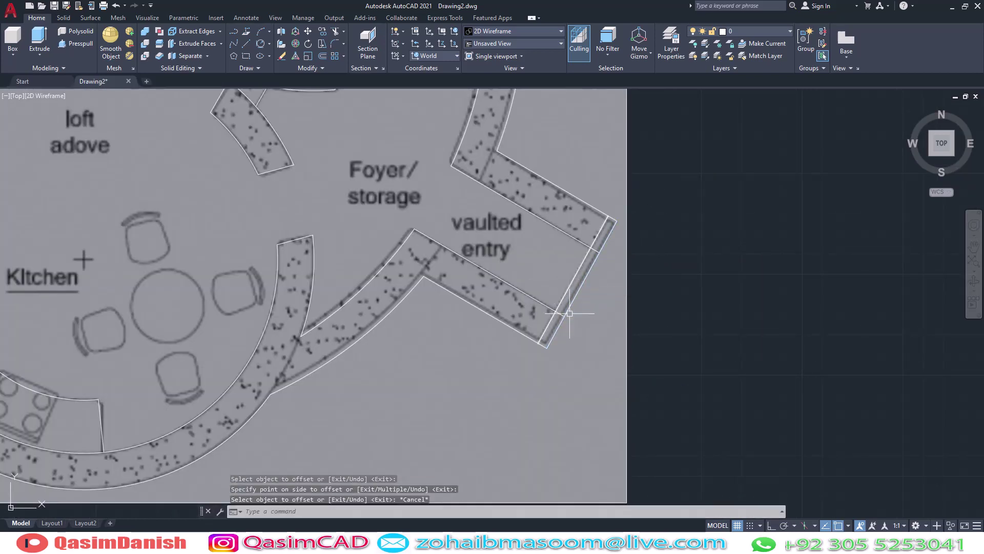
pyautogui.press('Return')
pyautogui.scroll(3, 571, 323)
pyautogui.click(582, 110)
pyautogui.scroll(5, 469, 354)
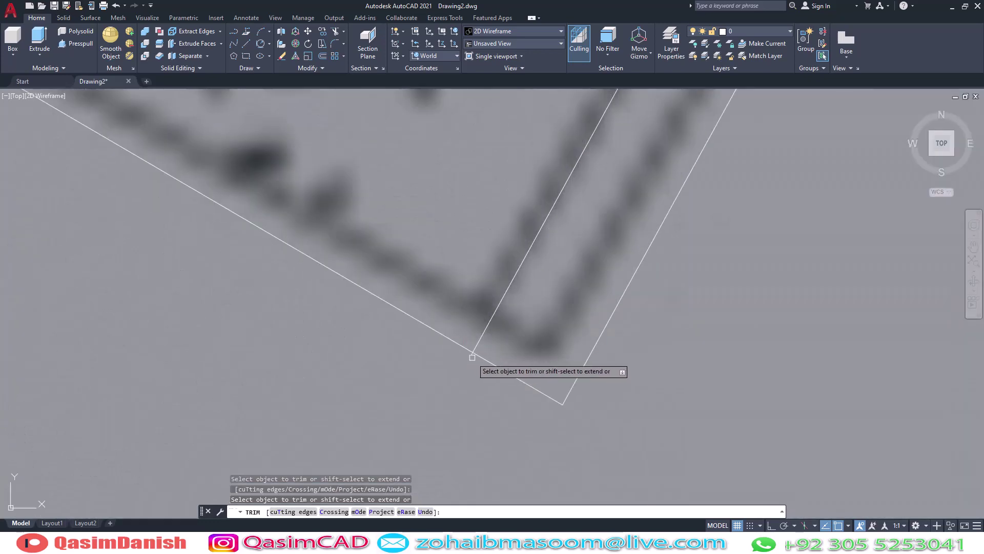
pyautogui.scroll(-3, 484, 354)
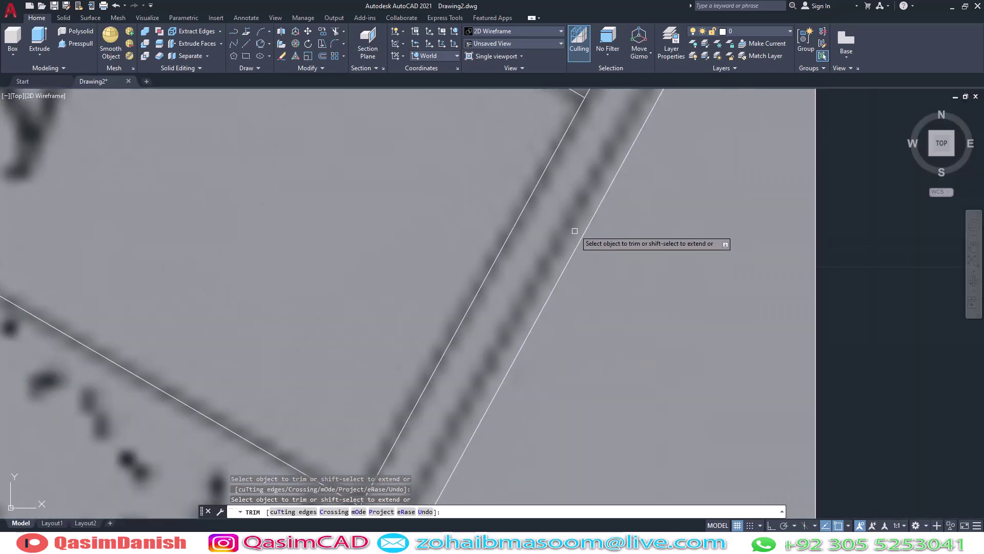
pyautogui.scroll(-2, 573, 231)
pyautogui.scroll(-1, 496, 261)
pyautogui.scroll(-3, 538, 377)
pyautogui.press('Escape')
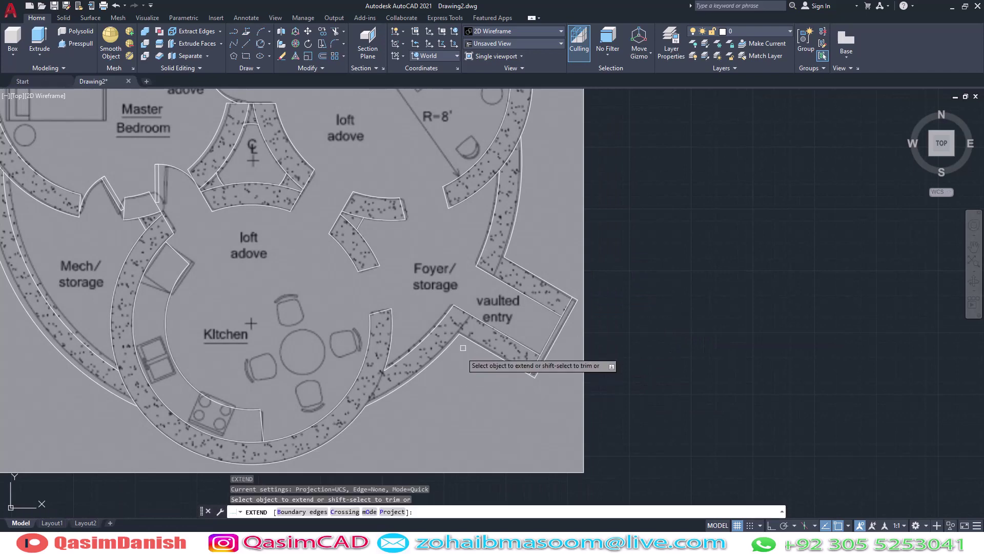
# Zoom out and centre the whole plan, cancelling the Extend command
pyautogui.write('ex')
pyautogui.press('Return')
pyautogui.scroll(-2, 599, 303)
pyautogui.moveTo(599, 303); pyautogui.dragTo(609, 345, button='middle')
pyautogui.press('Escape')
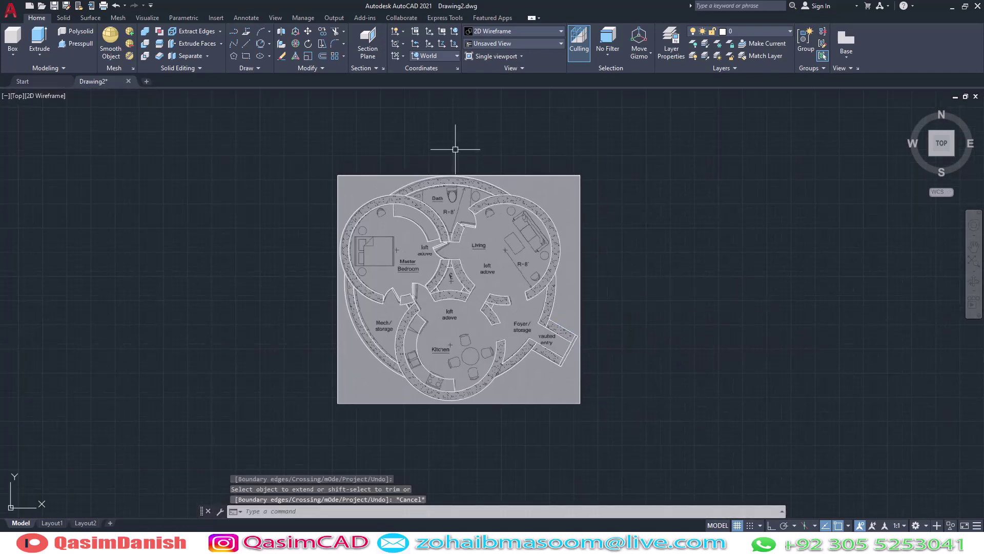
pyautogui.write('HATCH')
# Start a hatch and choose the AR-CONC concrete pattern
pyautogui.click(319, 126)
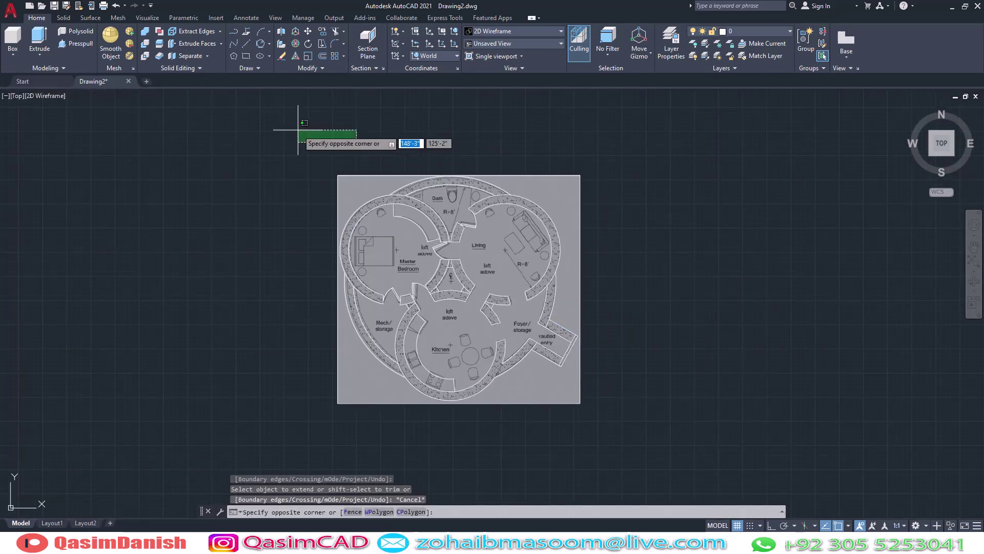
pyautogui.click(287, 134)
pyautogui.write('h')
pyautogui.press('Return')
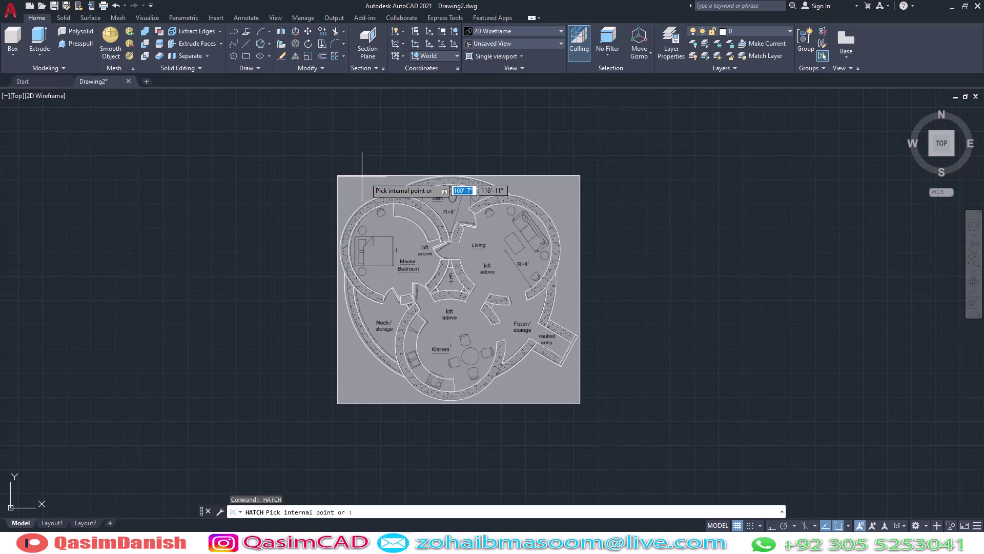
pyautogui.click(234, 47)
pyautogui.click(233, 47)
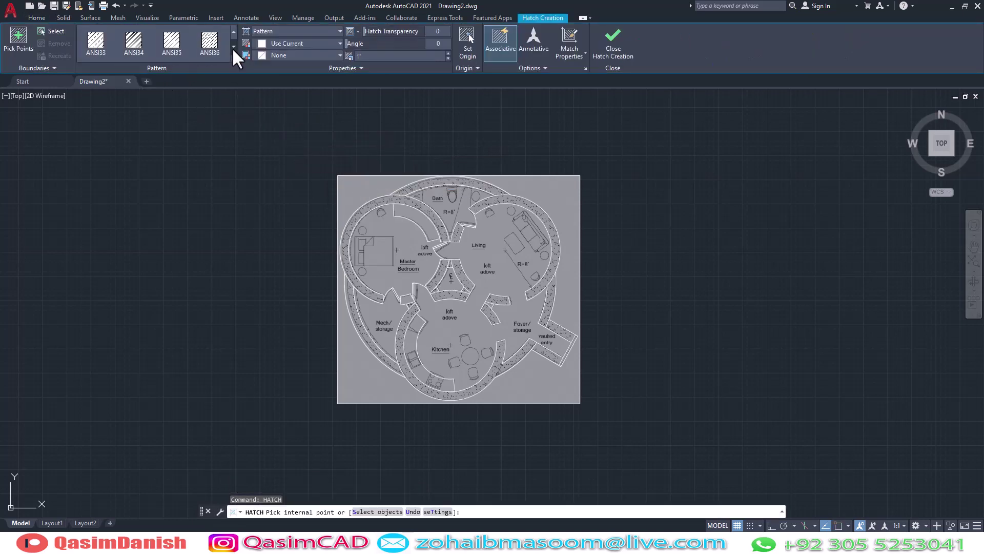
pyautogui.click(233, 47)
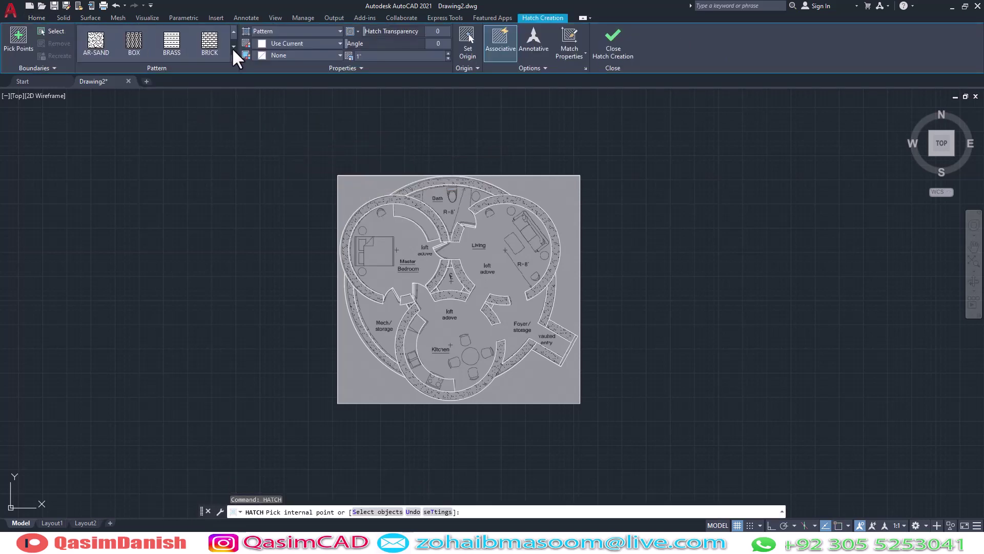
pyautogui.click(234, 32)
pyautogui.click(233, 31)
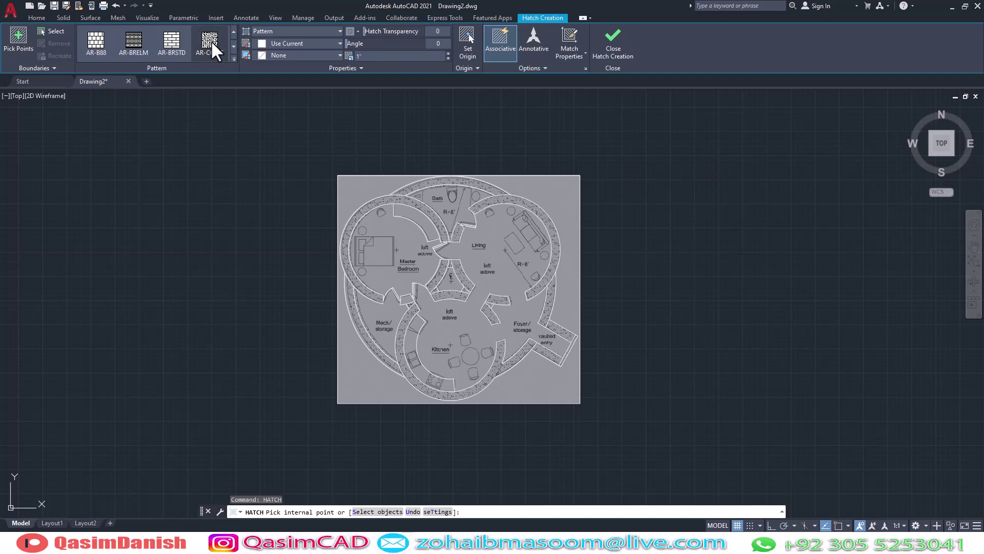
pyautogui.click(211, 41)
# Fill the bedroom wall ring with concrete and adjust the hatch scale
pyautogui.click(379, 204)
pyautogui.scroll(5, 376, 201)
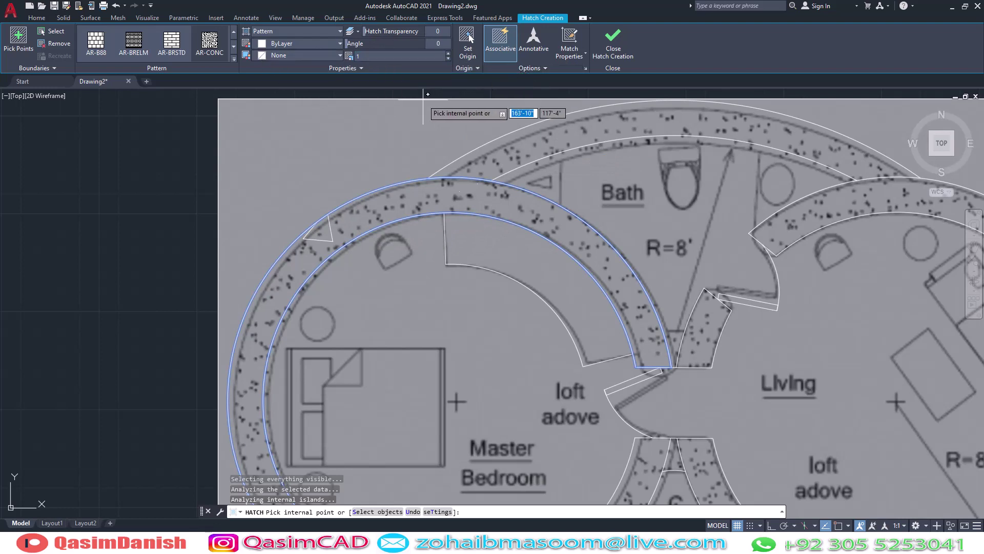
pyautogui.click(399, 58)
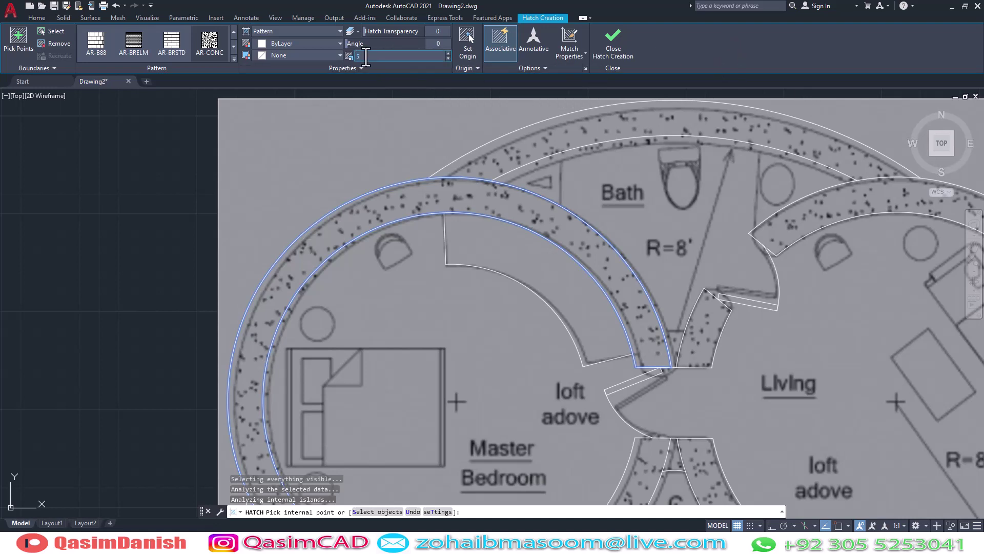
pyautogui.scroll(-5, 435, 313)
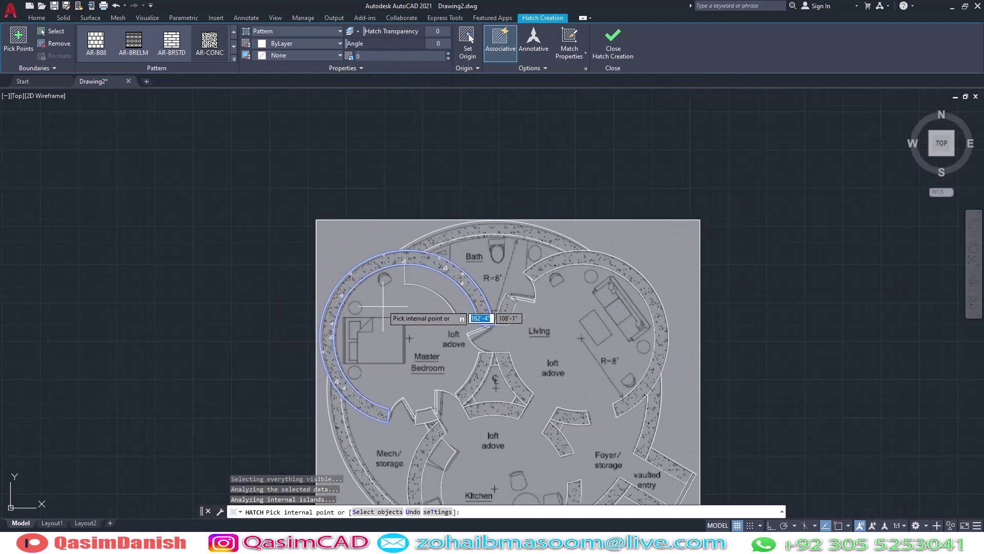
pyautogui.click(367, 56)
pyautogui.press('BackSpace')
pyautogui.press('BackSpace')
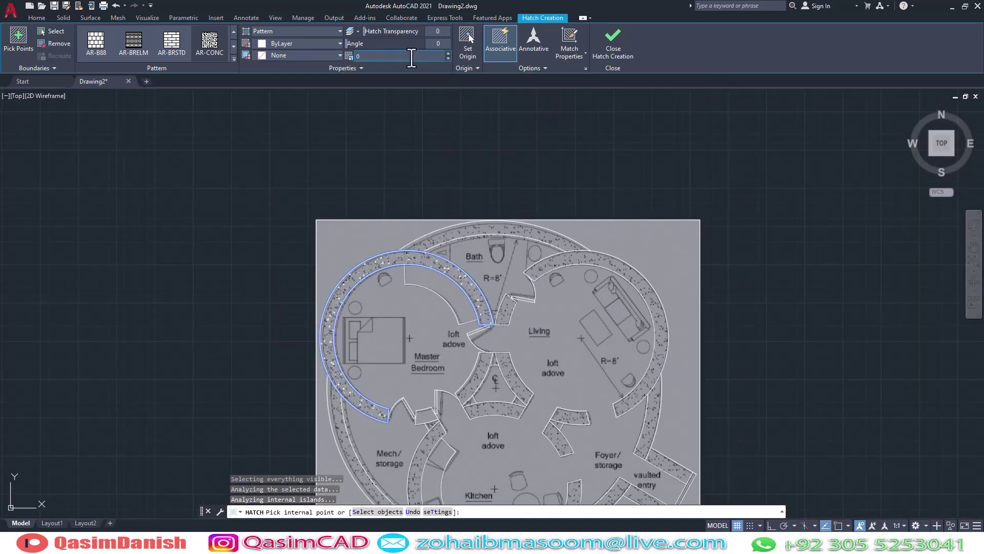
pyautogui.scroll(4, 466, 262)
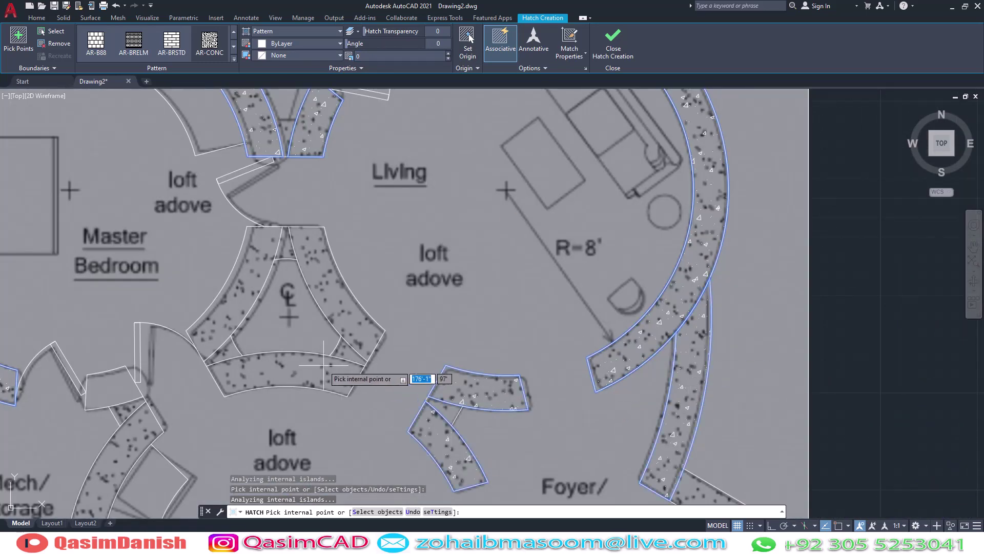
# Fill the central triangle's wall arm and the lower-left wall piece, then finish
pyautogui.click(249, 274)
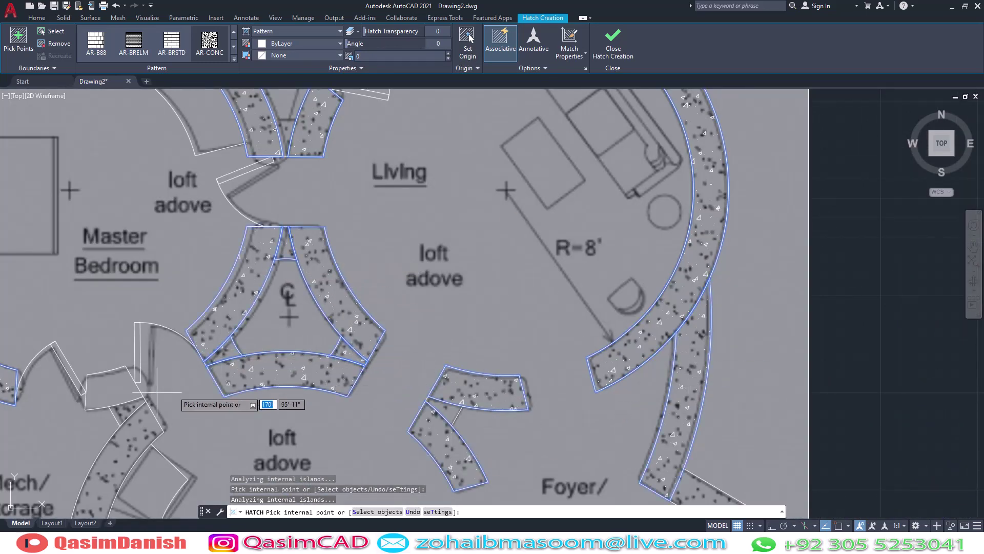
pyautogui.click(131, 433)
pyautogui.scroll(-2, 377, 251)
pyautogui.scroll(-3, 384, 353)
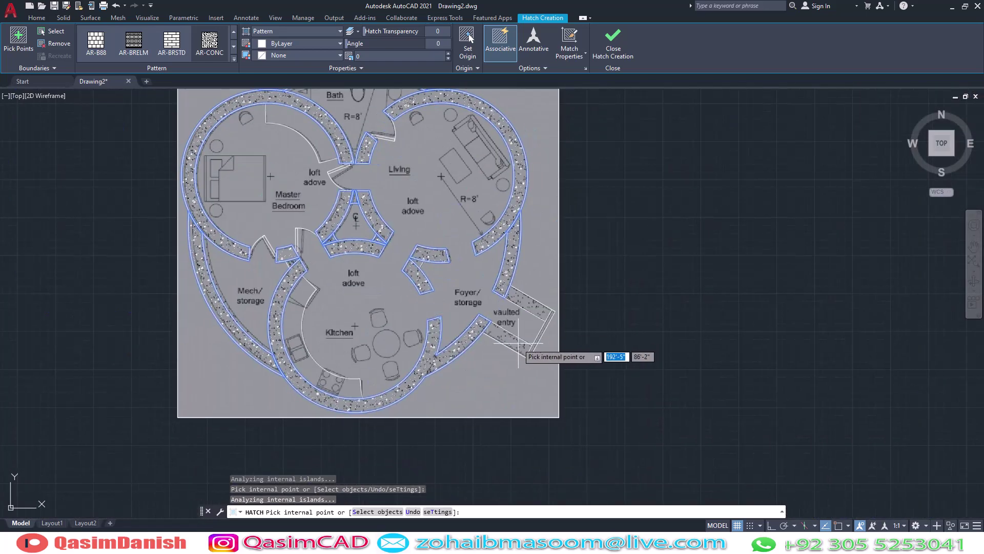
pyautogui.scroll(1, 622, 263)
pyautogui.scroll(2, 440, 330)
pyautogui.scroll(3, 483, 330)
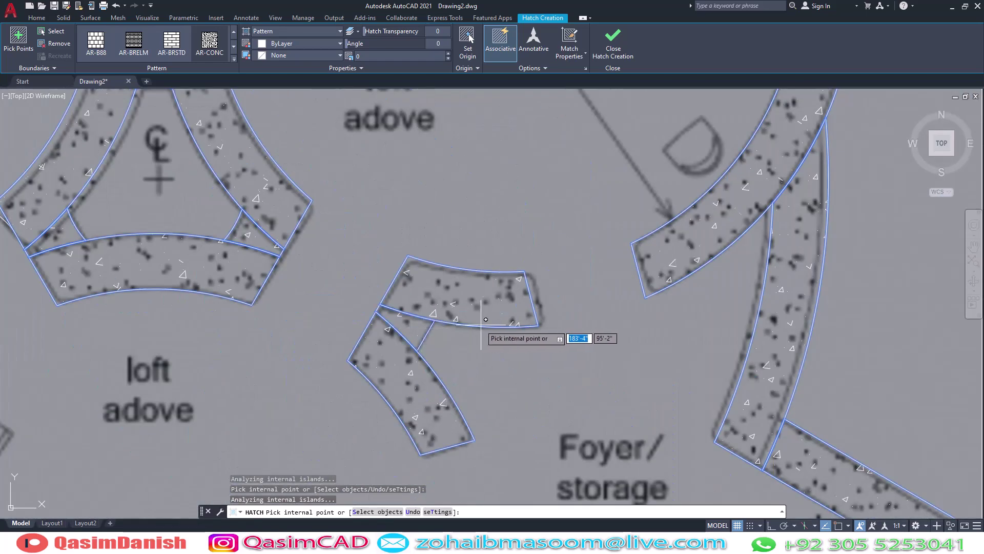
pyautogui.scroll(-5, 505, 304)
pyautogui.moveTo(505, 305); pyautogui.dragTo(513, 263, button='middle')
pyautogui.press('Return')
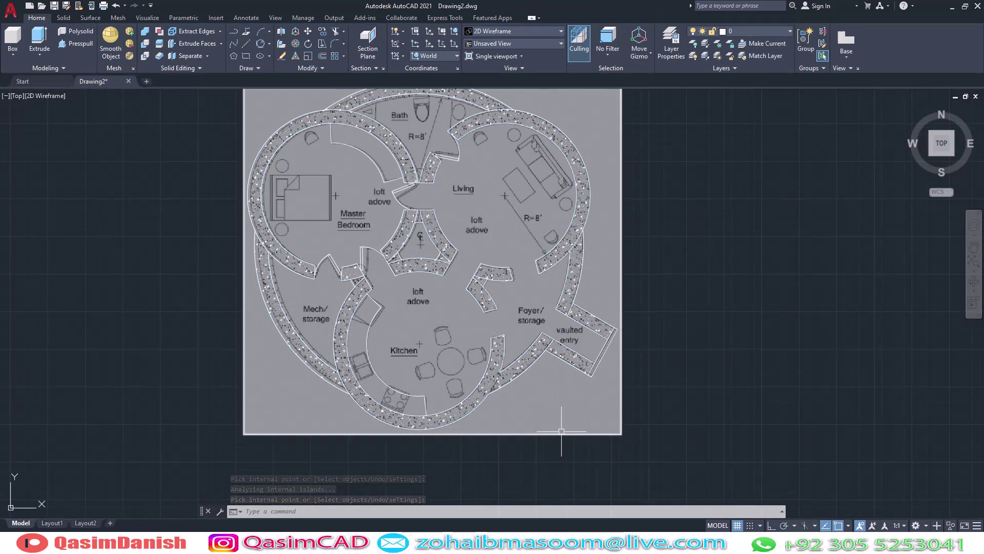
pyautogui.write('ha')
# Hatch the central living floor with AR-PARQ1 parquet and delete the scanned reference image
pyautogui.press('Return')
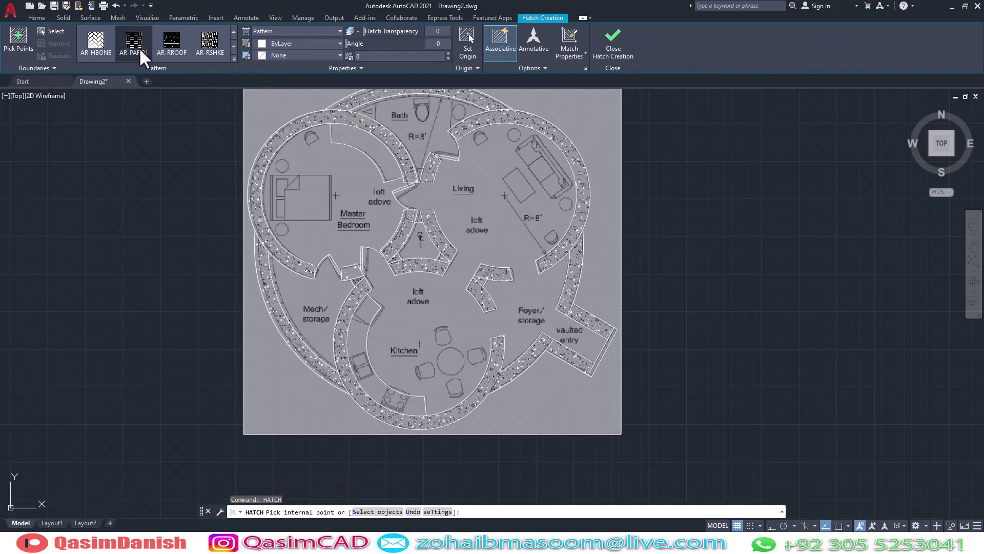
pyautogui.click(347, 176)
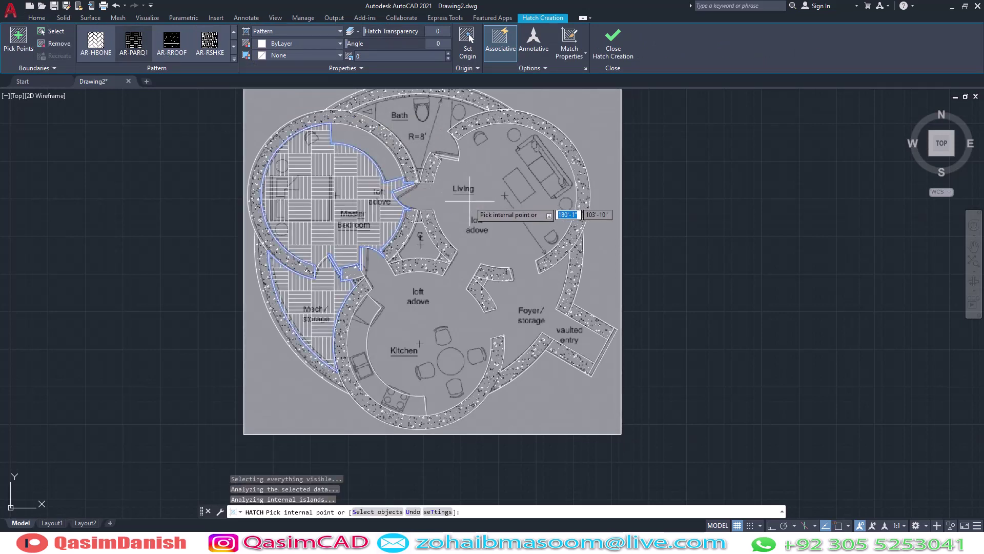
pyautogui.click(464, 200)
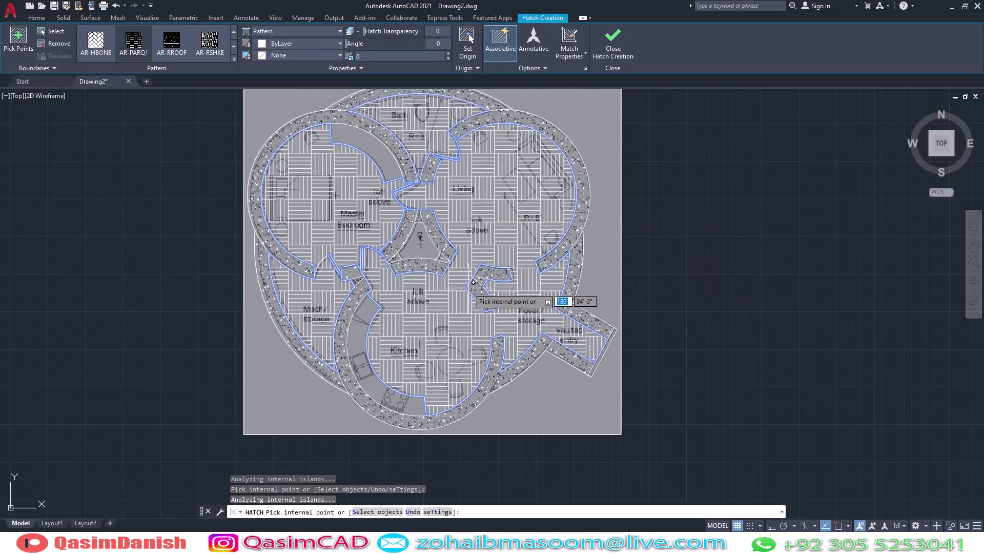
pyautogui.press('Return')
pyautogui.click(621, 292)
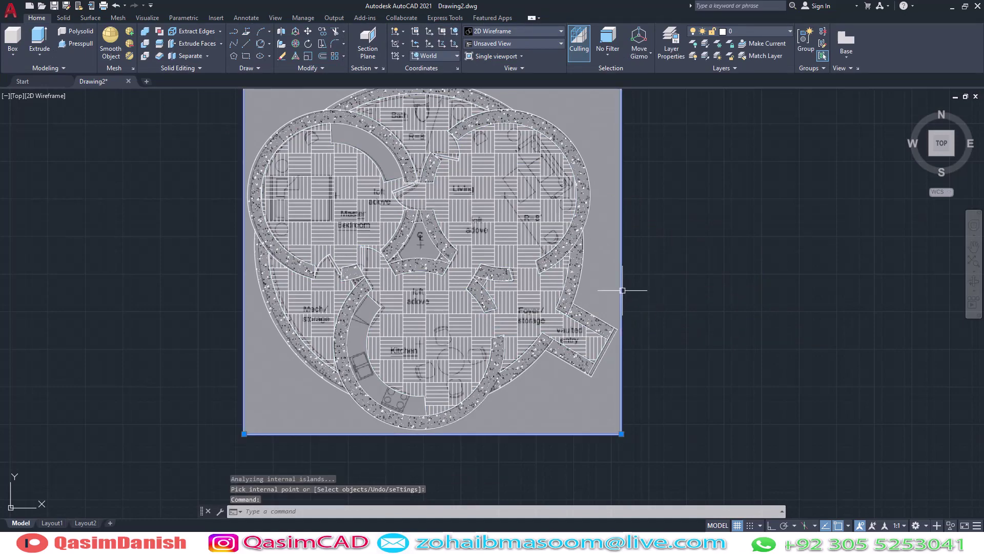
pyautogui.press('Delete')
# Select the floor hatch and preview the AR-RROOF and AR-SAND patterns on it
pyautogui.keyDown('shift'); pyautogui.moveTo(659, 325); pyautogui.dragTo(599, 240, button='middle'); pyautogui.keyUp('shift')
pyautogui.click(599, 242)
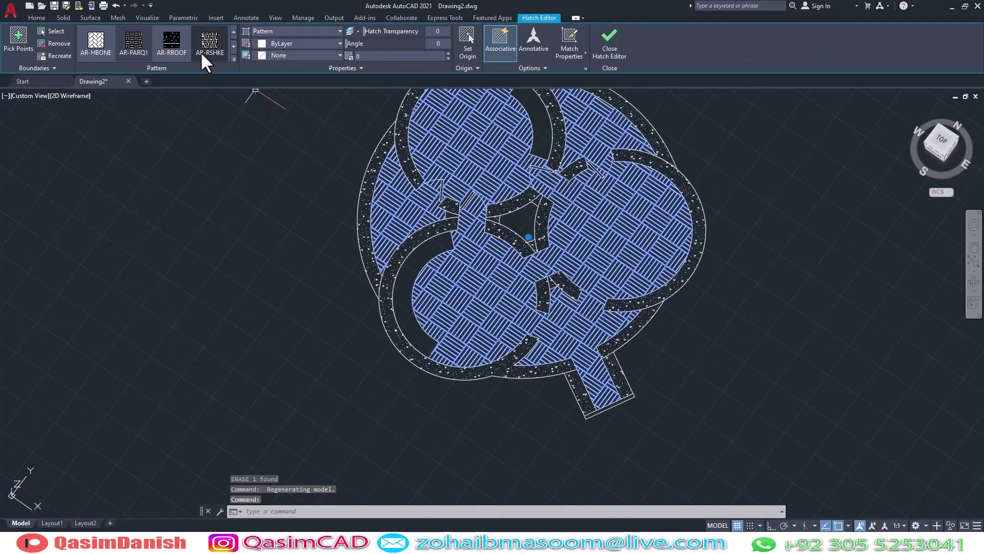
pyautogui.click(179, 39)
pyautogui.click(235, 49)
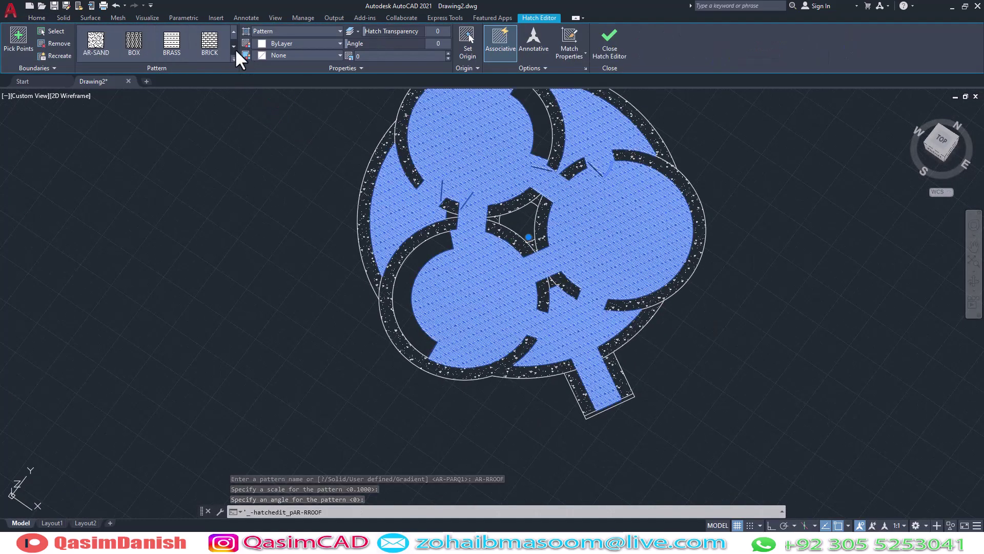
pyautogui.click(96, 41)
# Browse the pattern gallery to JIS_STN_1E and apply it to the floor hatch
pyautogui.click(235, 47)
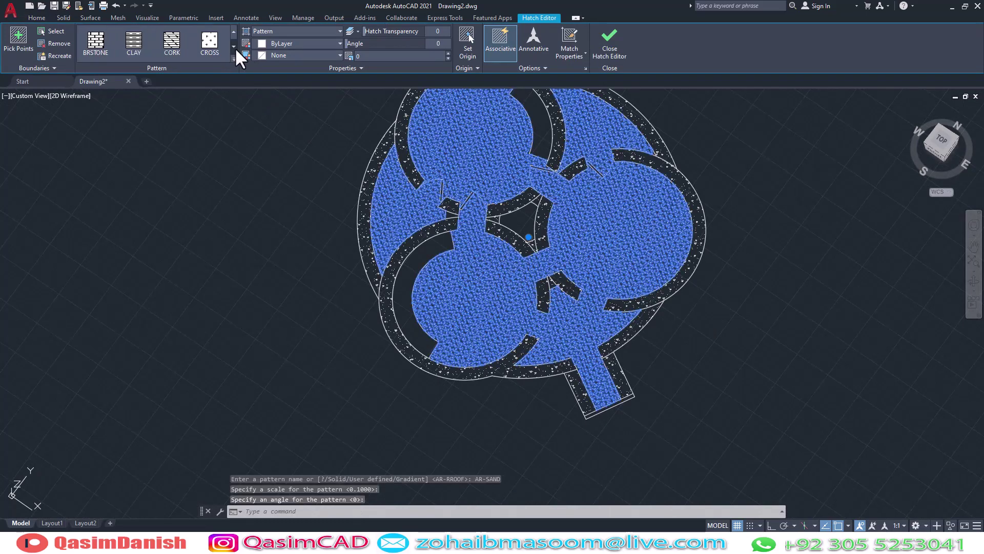
pyautogui.click(234, 46)
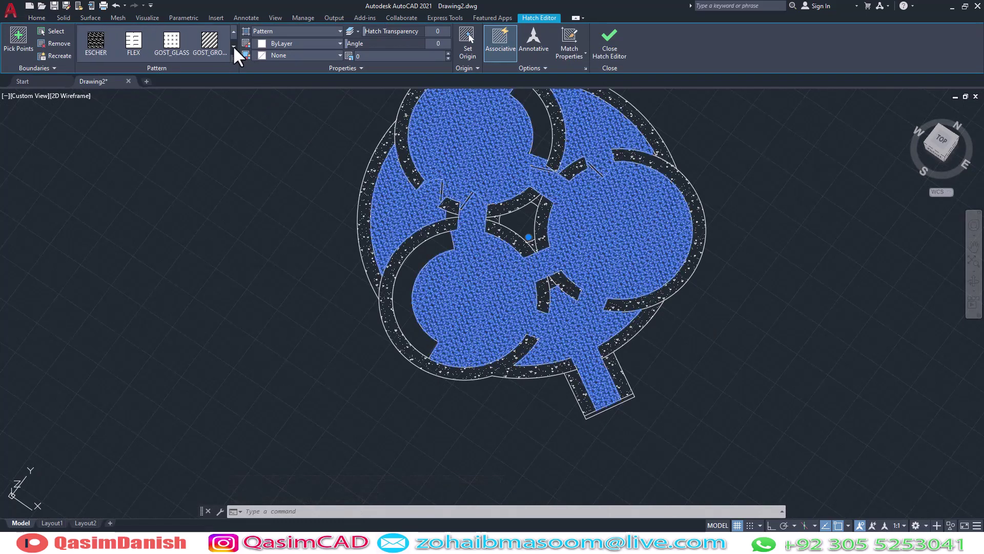
pyautogui.click(233, 45)
pyautogui.click(233, 45)
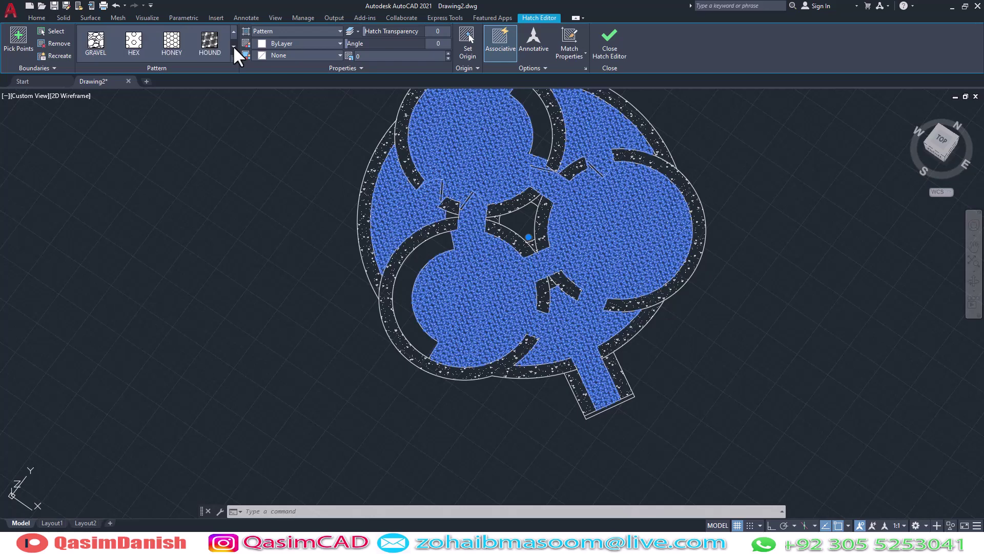
pyautogui.click(233, 45)
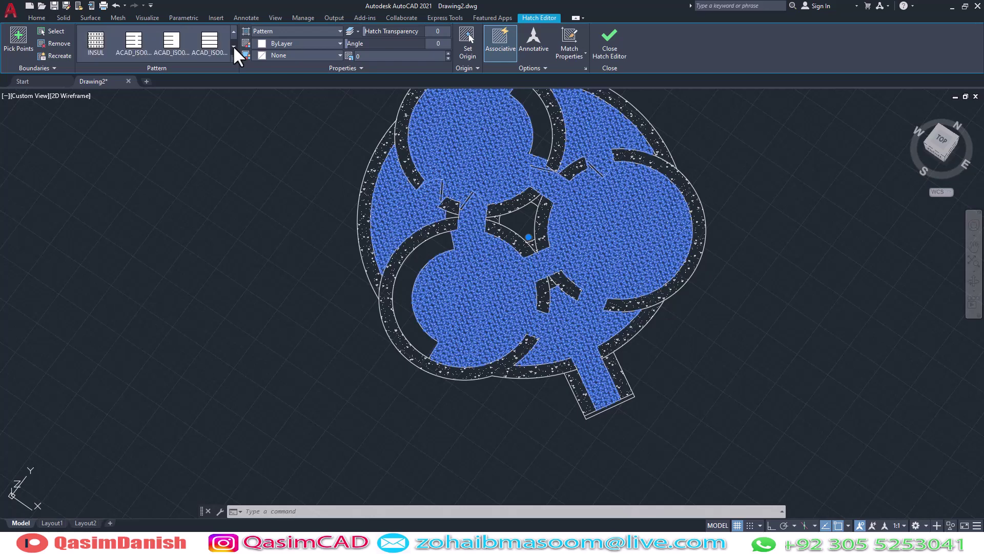
pyautogui.click(233, 45)
pyautogui.click(233, 45)
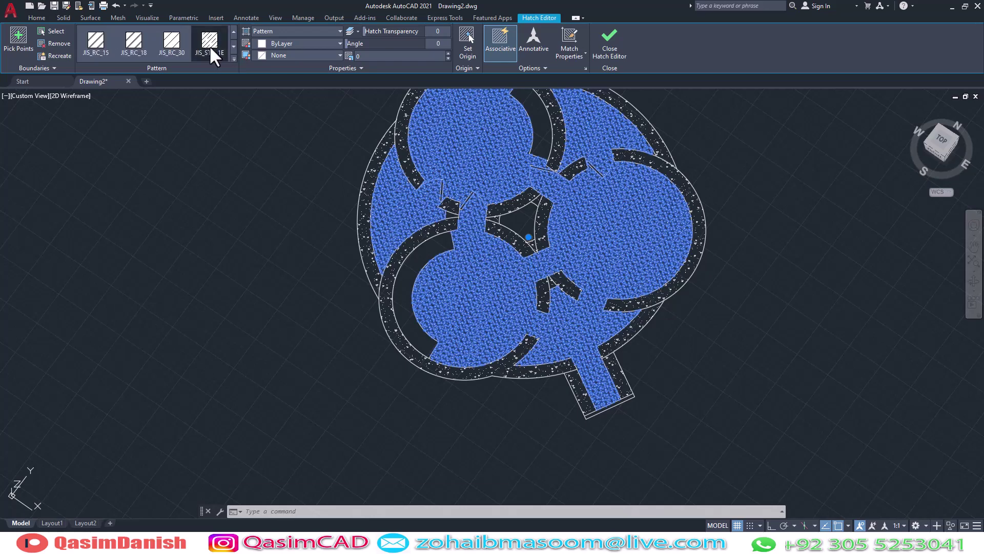
pyautogui.click(209, 45)
pyautogui.scroll(-2, 662, 329)
pyautogui.hotkey('ctrl', 'z')
pyautogui.scroll(5, 626, 297)
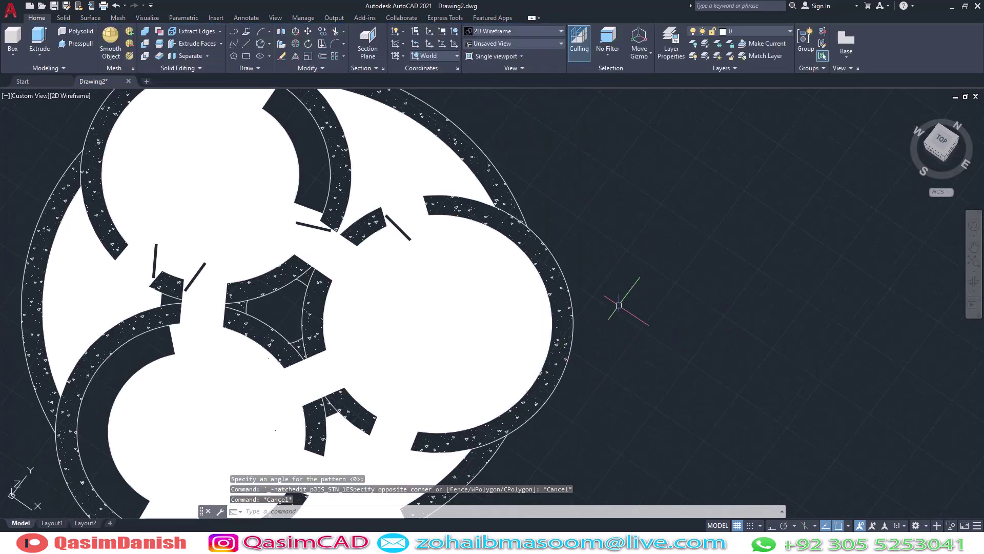
pyautogui.scroll(-7, 626, 297)
pyautogui.scroll(4, 618, 304)
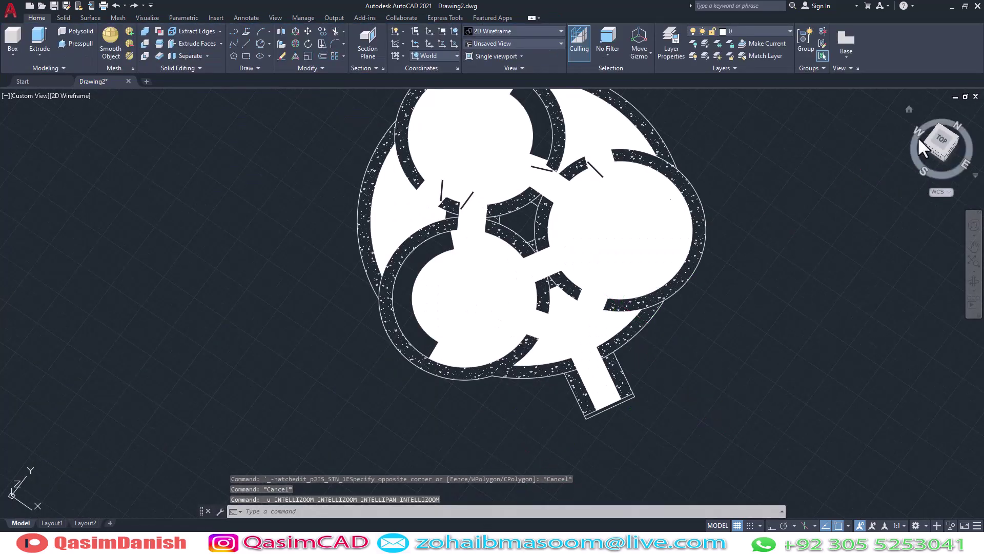